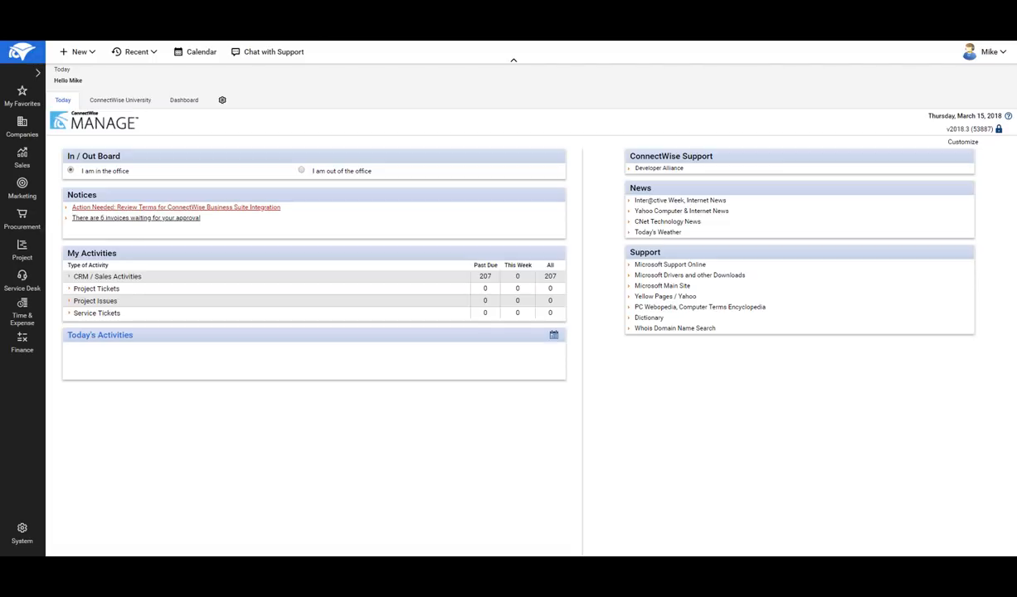
- Open QuoteWerks Web from the Sales area and log in with the tenant account number, username and password, without saving the password in Chrome
left_click(23, 158)
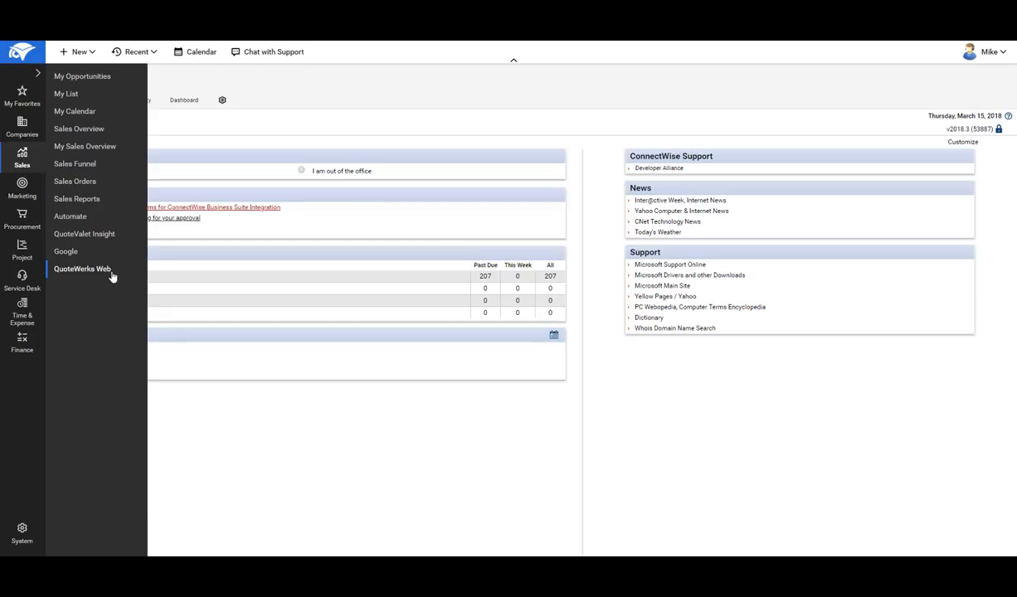
left_click(80, 272)
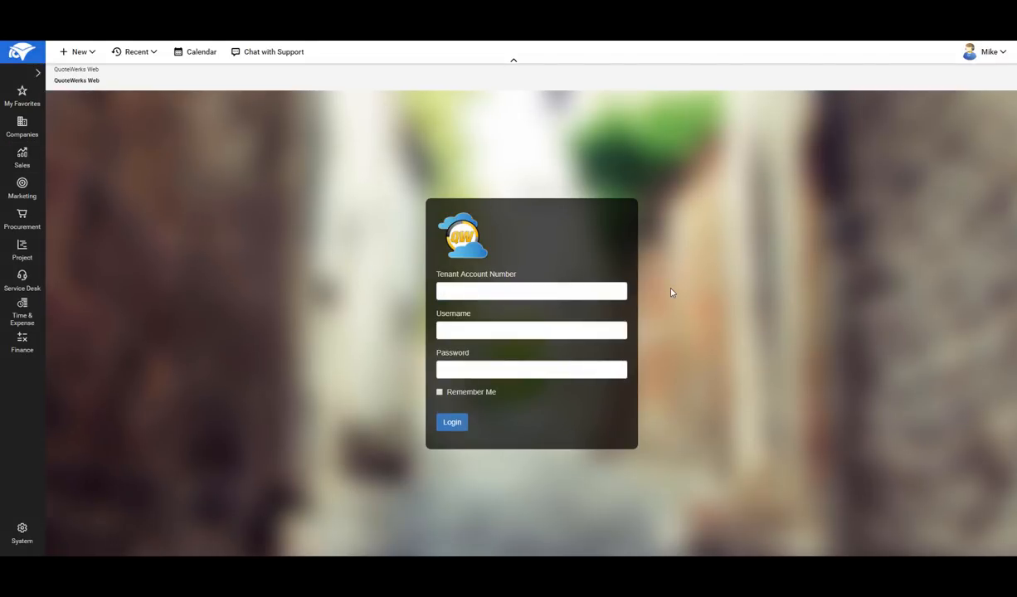
left_click(529, 294)
type("Aspire")
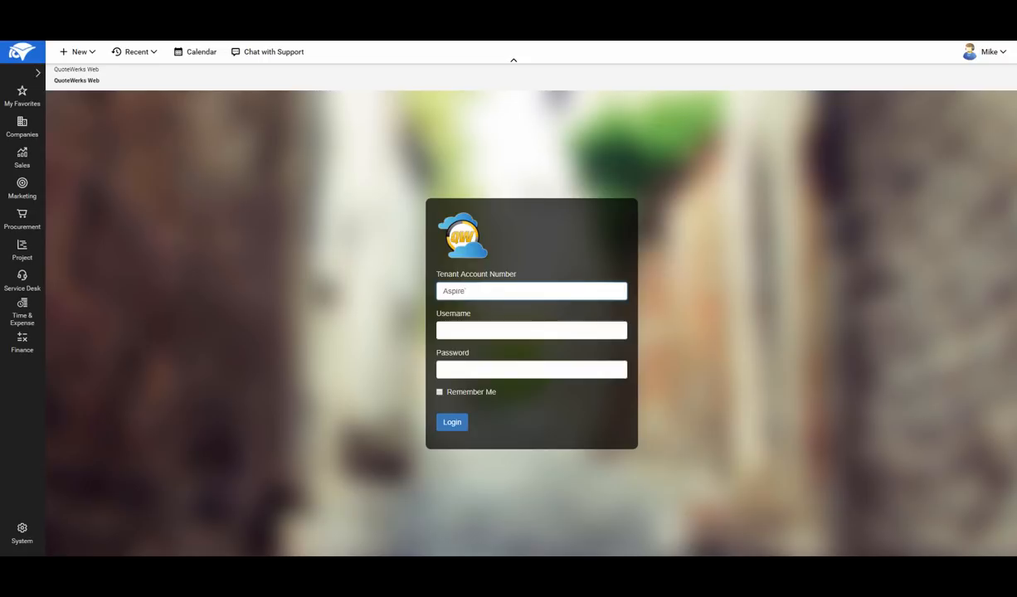
key("Tab")
type("admins")
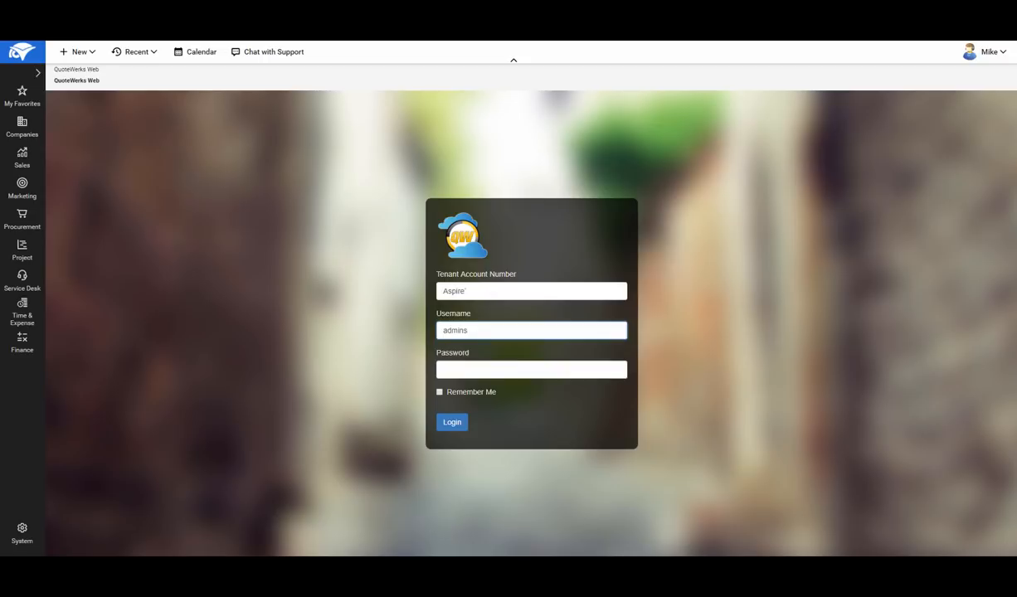
type("trator")
key("Tab")
type("****")
left_click(454, 421)
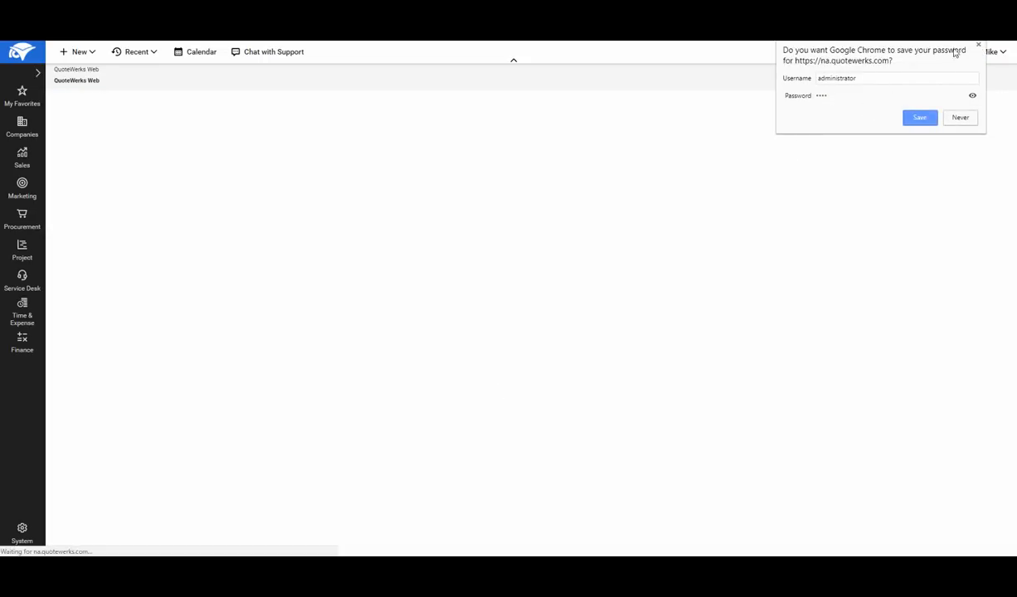
left_click(980, 43)
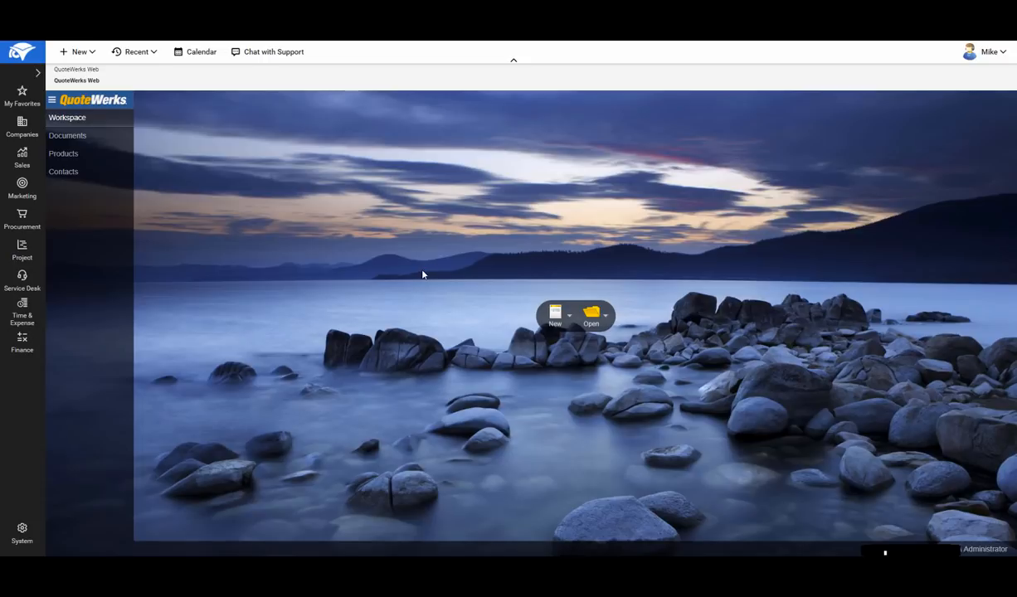
- Create a new blank quote named "Products and Services Example"
left_click(569, 319)
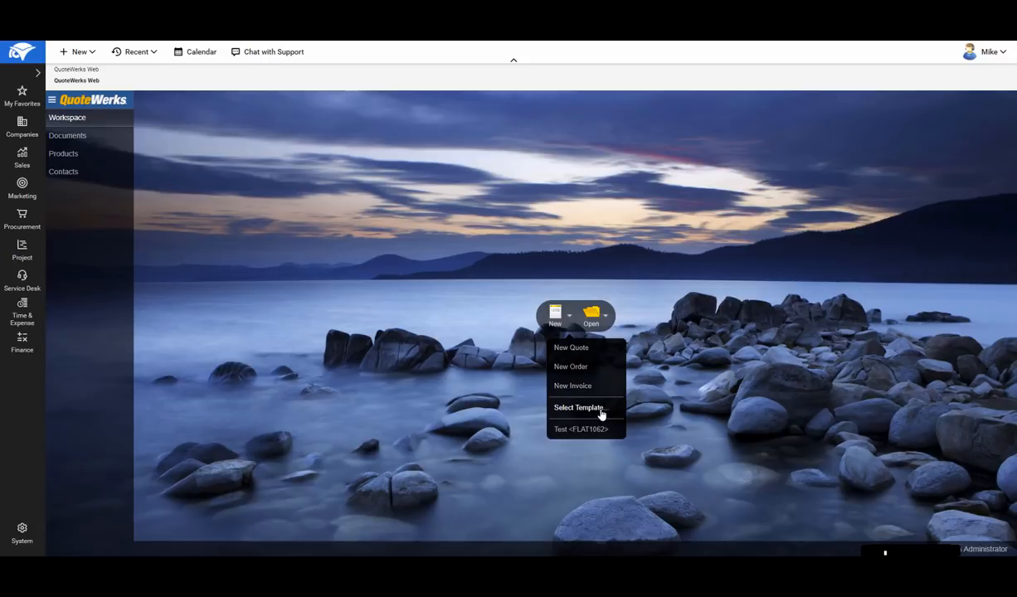
left_click(606, 317)
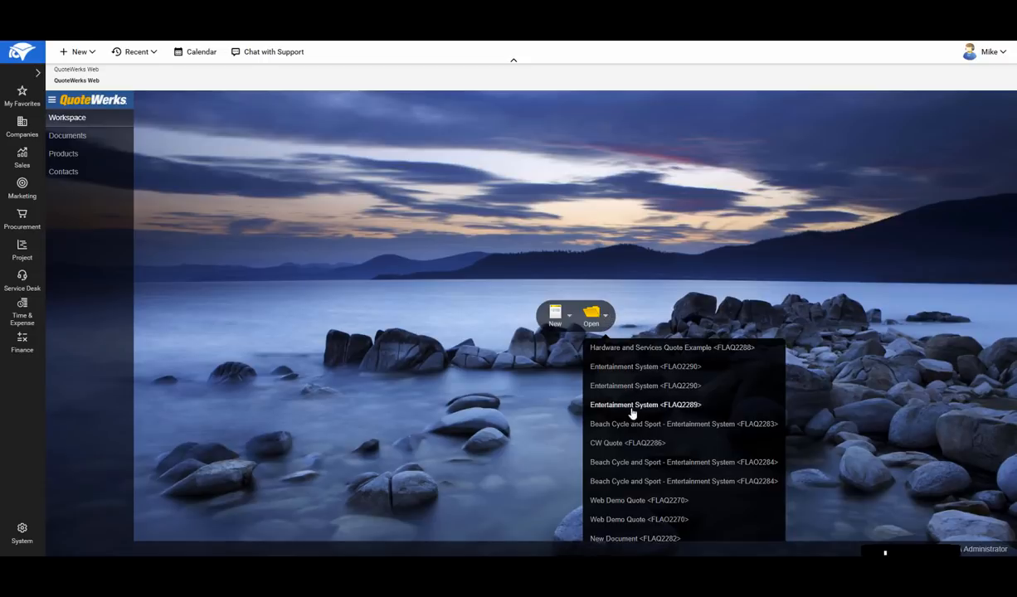
left_click(570, 315)
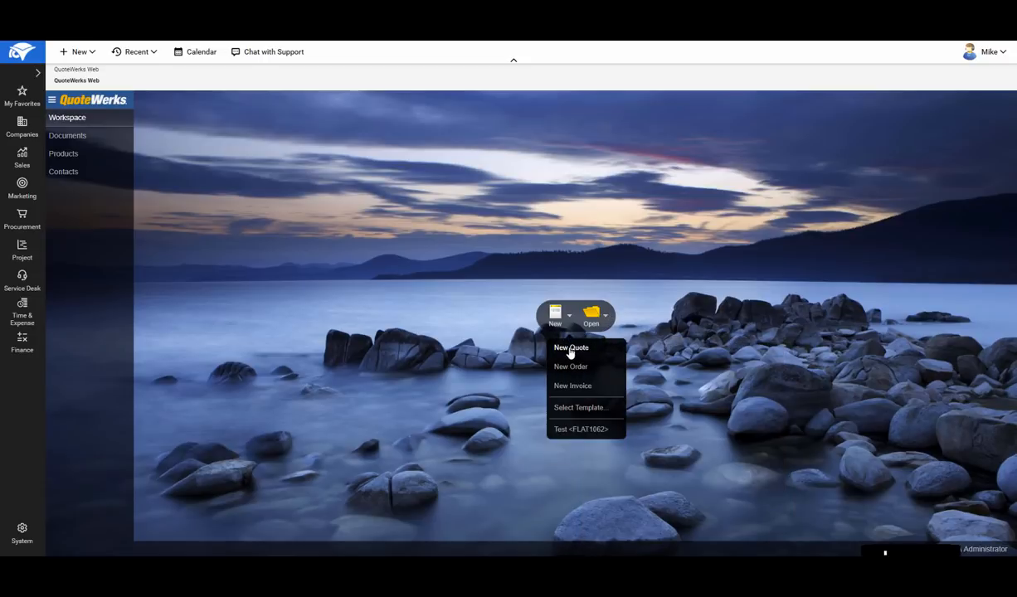
left_click(571, 349)
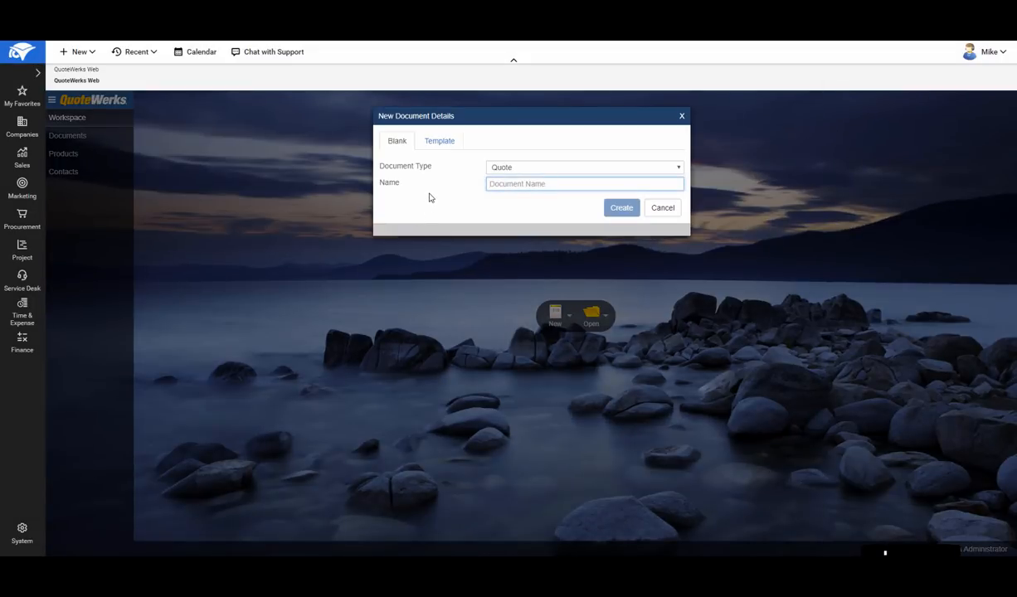
type("Products and S")
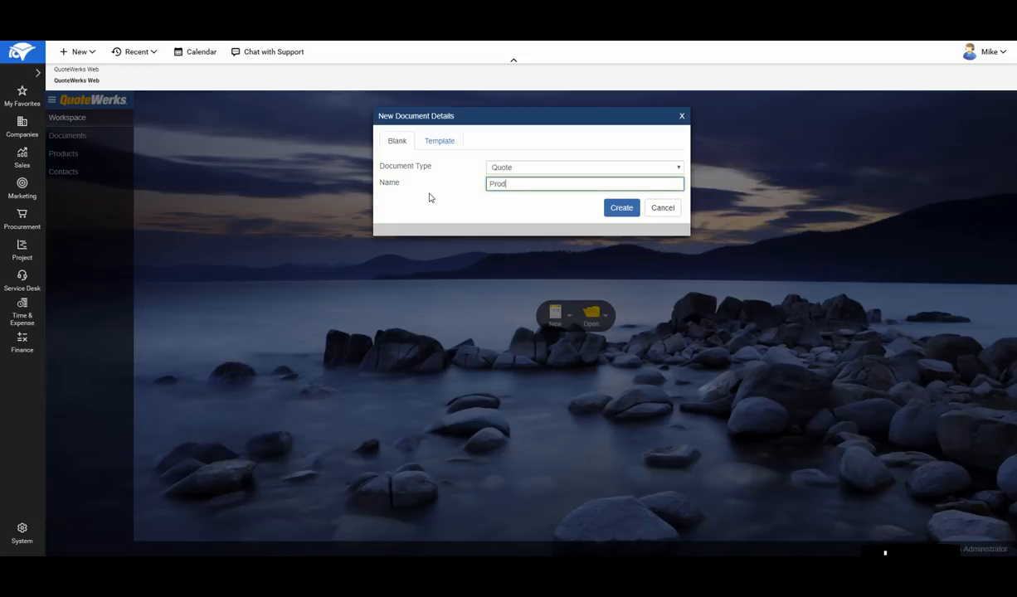
type("ervices Example")
left_click(617, 210)
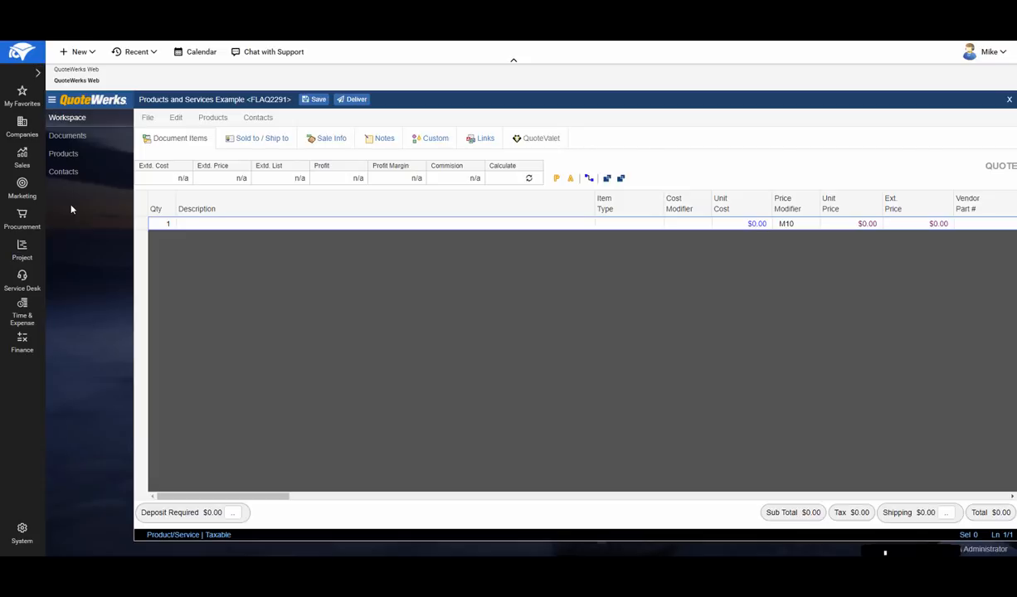
- Review the Documents, Products and Contacts search pages, including the contact lookup options, and return to the open quote
left_click(70, 142)
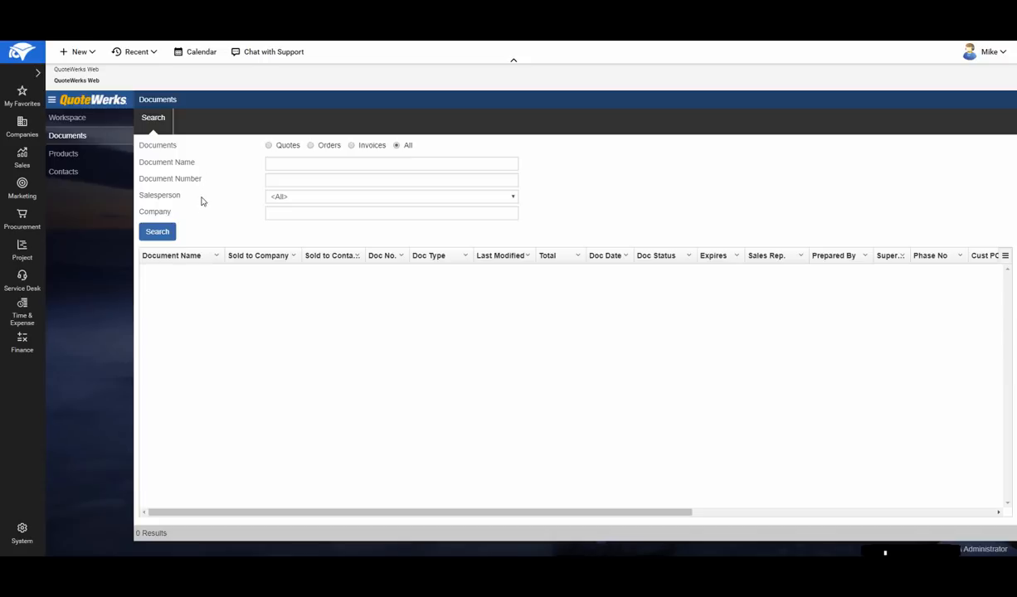
left_click(67, 155)
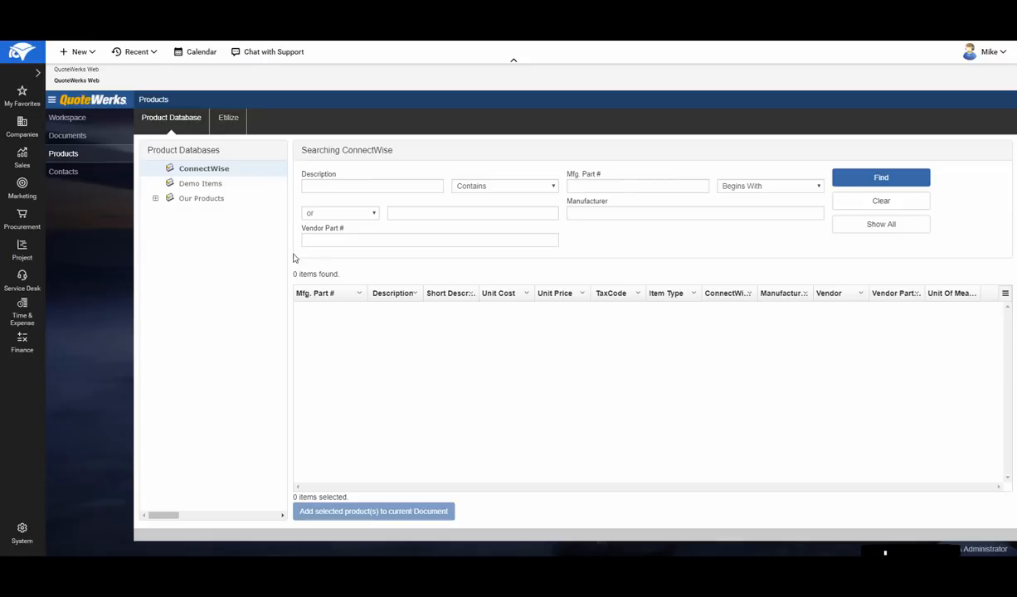
left_click(64, 172)
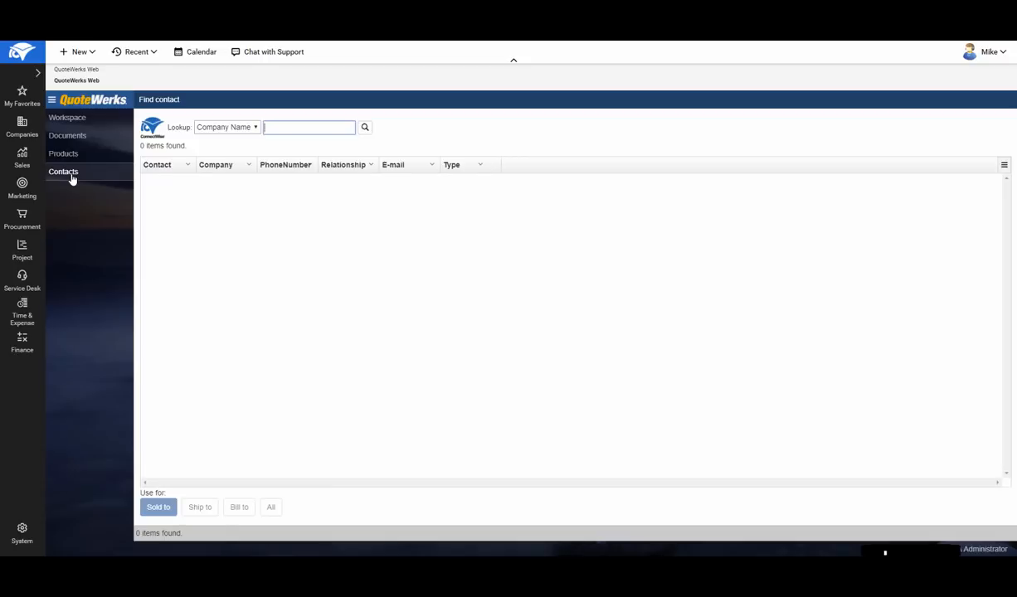
left_click(256, 129)
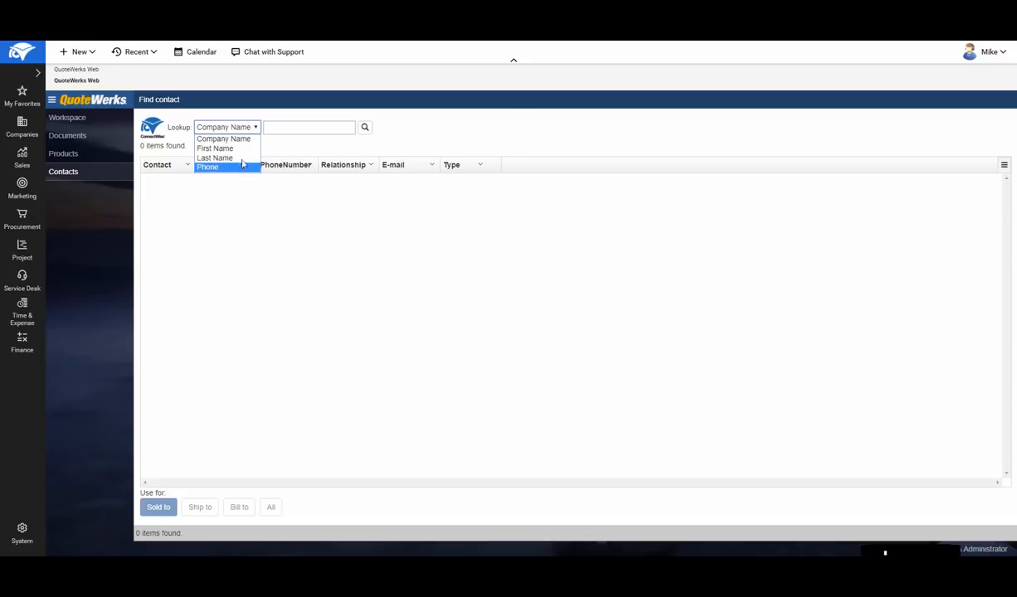
left_click(278, 149)
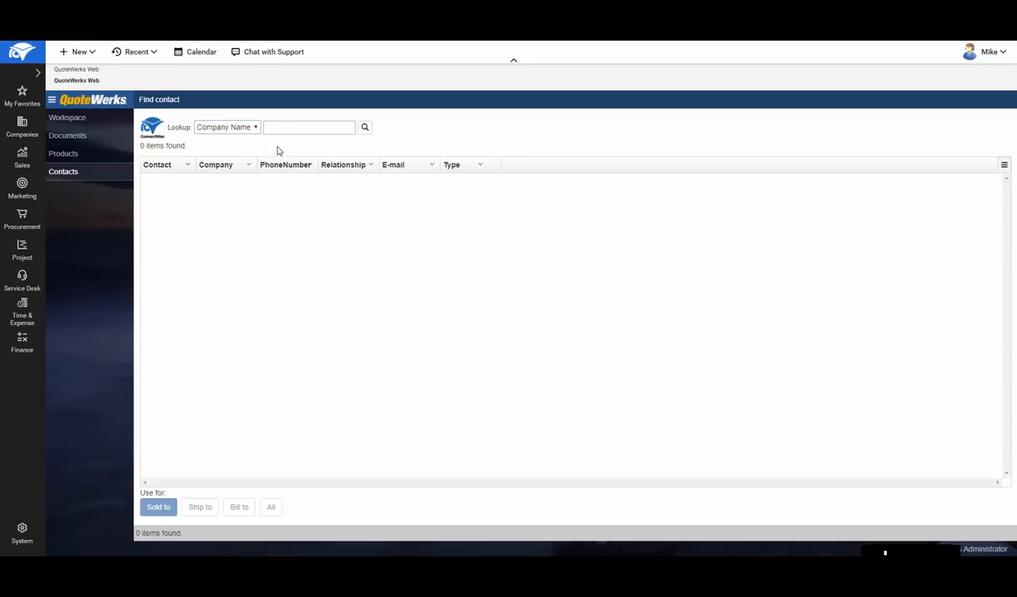
left_click(73, 120)
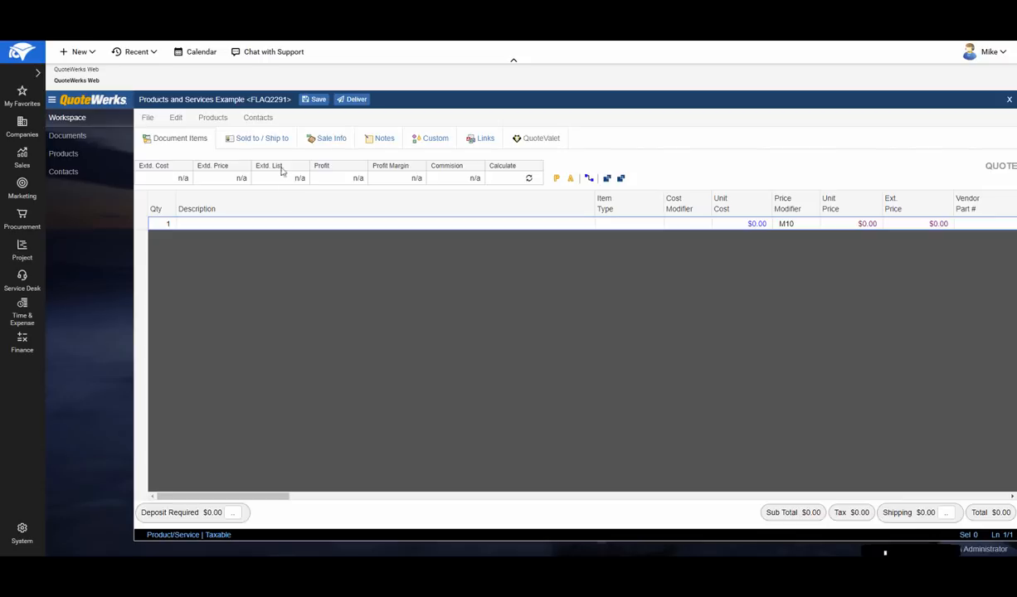
- Examine the quote's sold-to and ship-to, sale info, notes and custom fields, and return to its document items
left_click(261, 139)
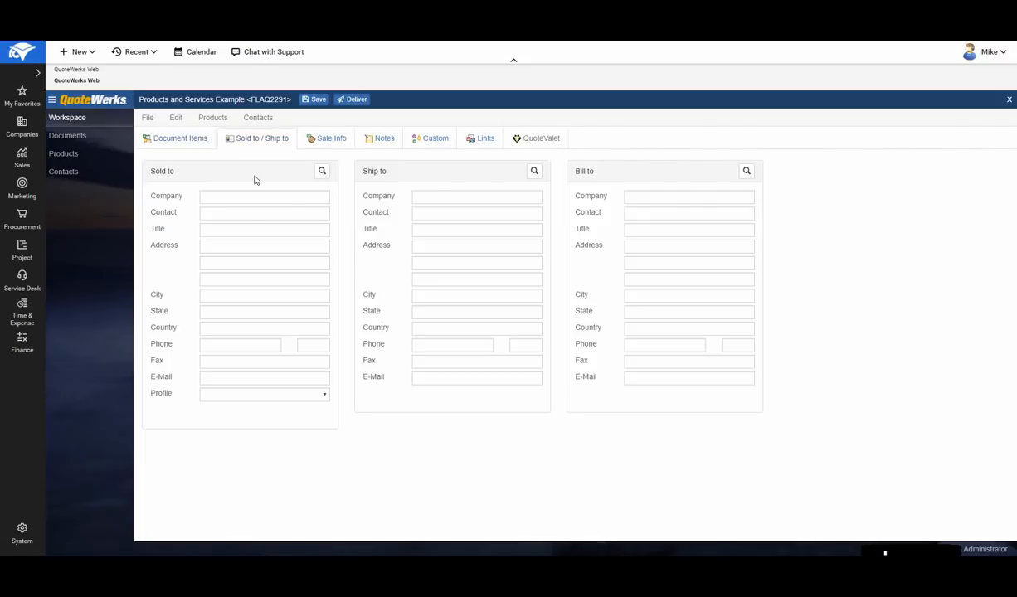
left_click(326, 138)
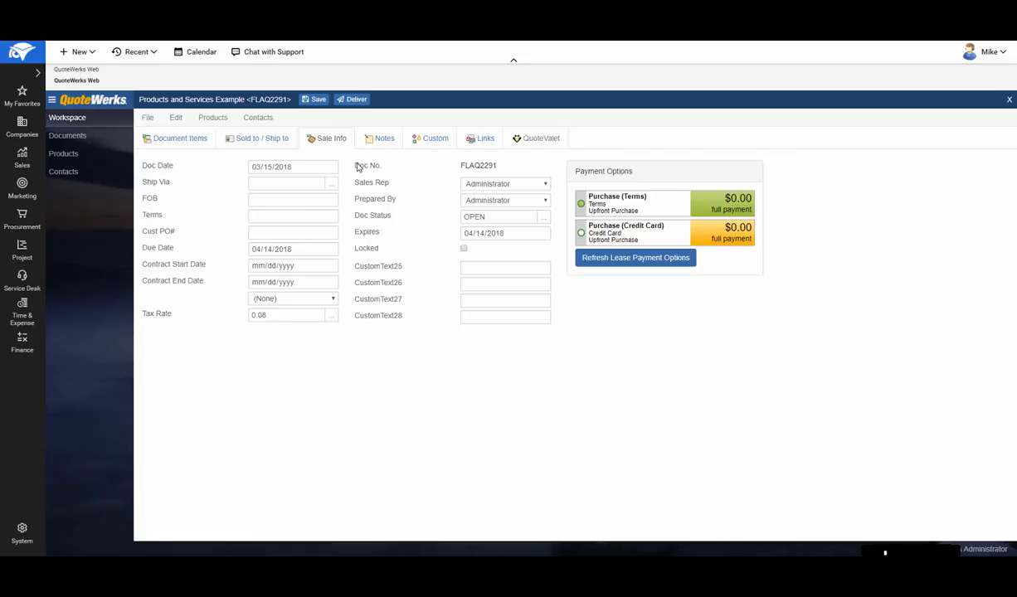
left_click(375, 138)
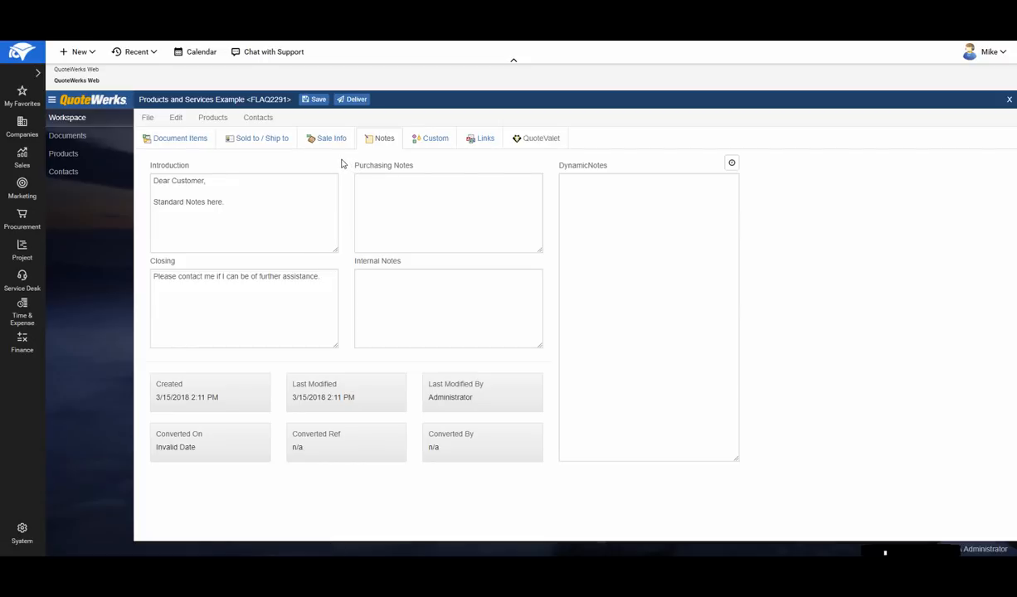
left_click(440, 139)
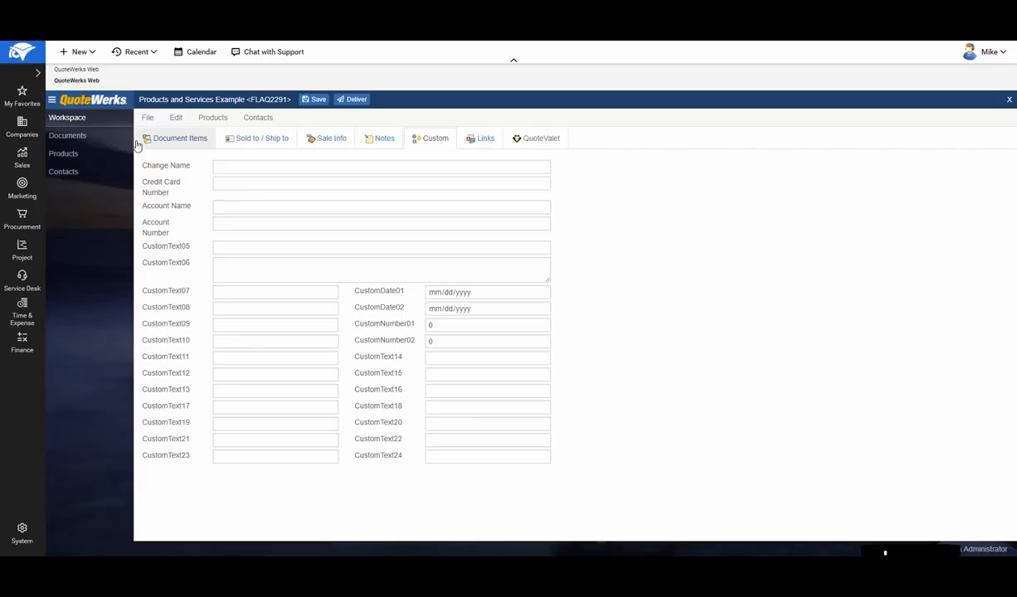
left_click(175, 143)
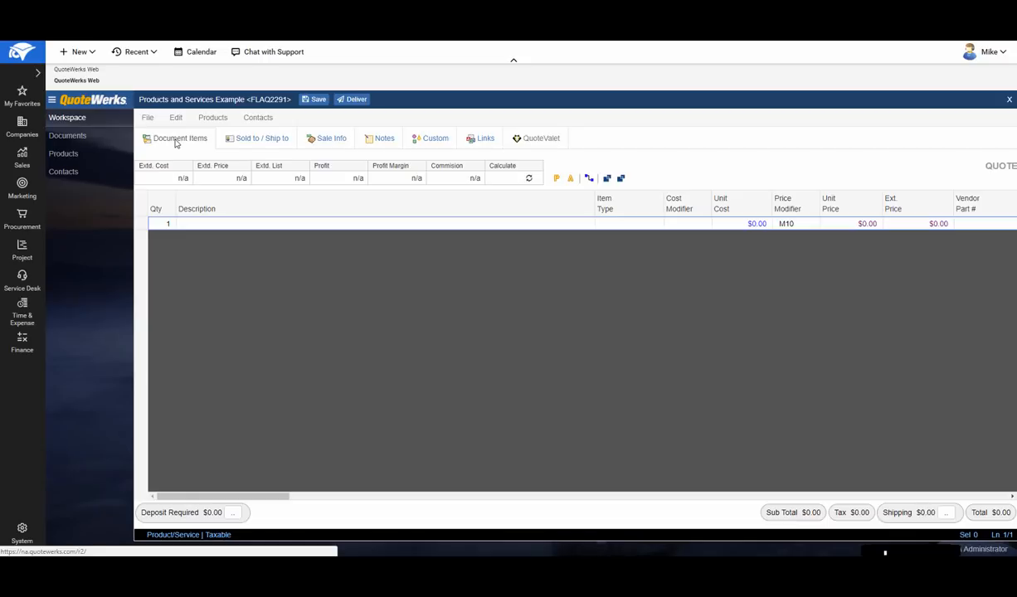
- Look up contacts by company name "aspire" and use the second listed contact for the quote's Sold to, Ship to and Bill to details
left_click(258, 143)
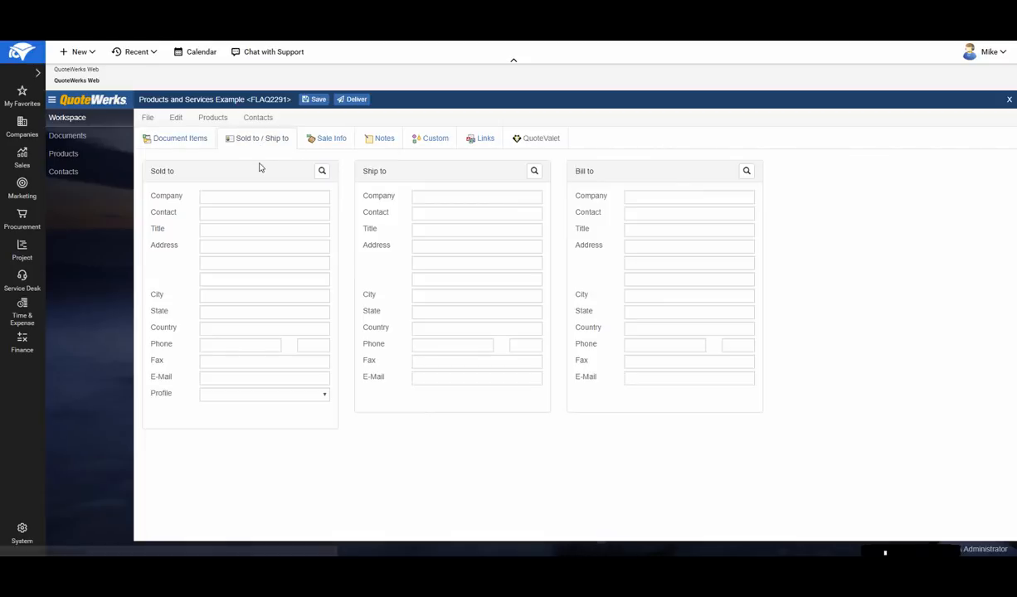
left_click(324, 174)
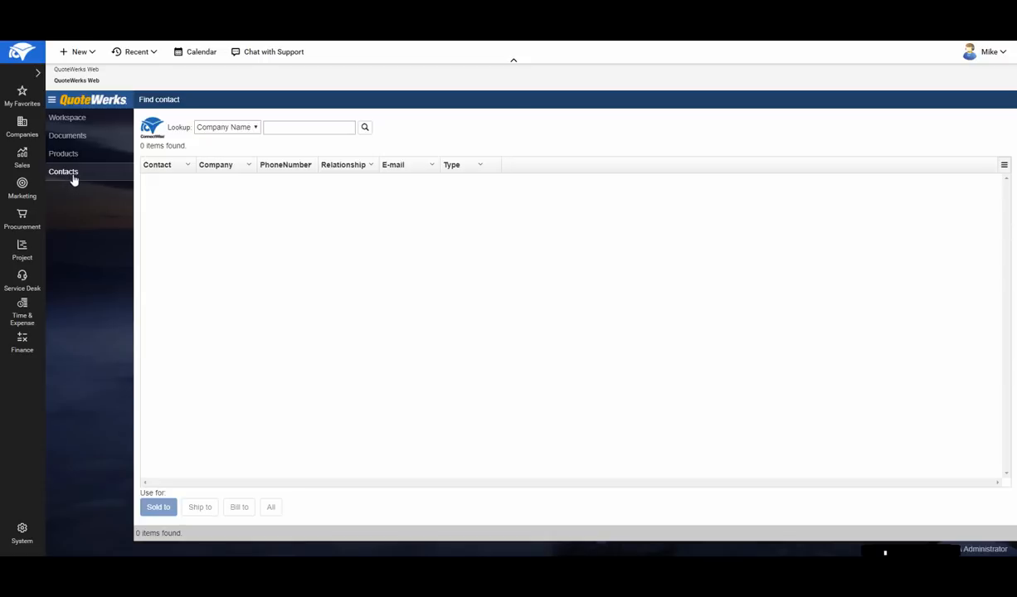
left_click(279, 128)
type("aspire")
key("Return")
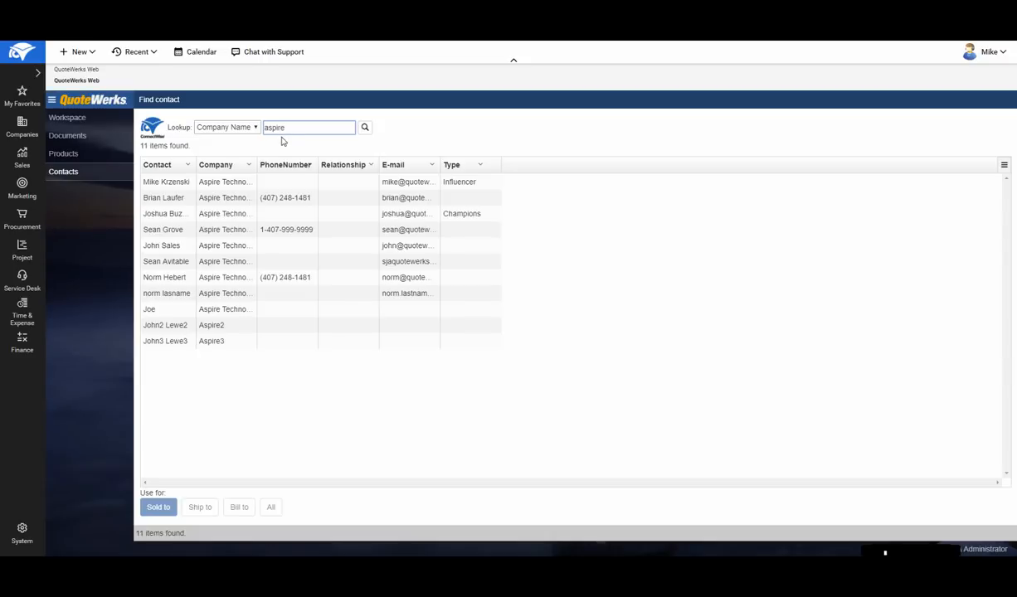
left_click(177, 200)
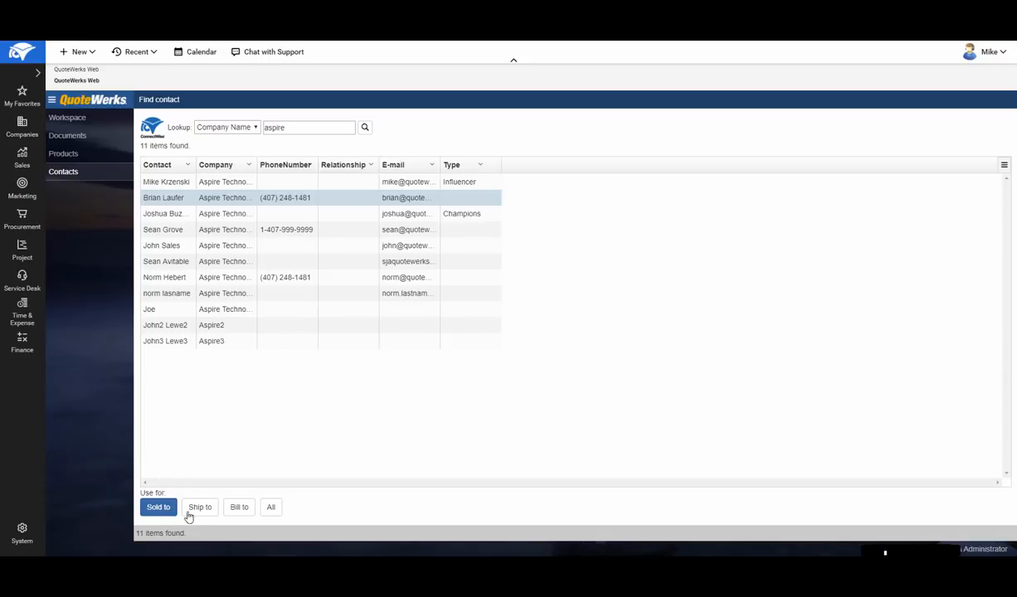
left_click(270, 513)
left_click(68, 121)
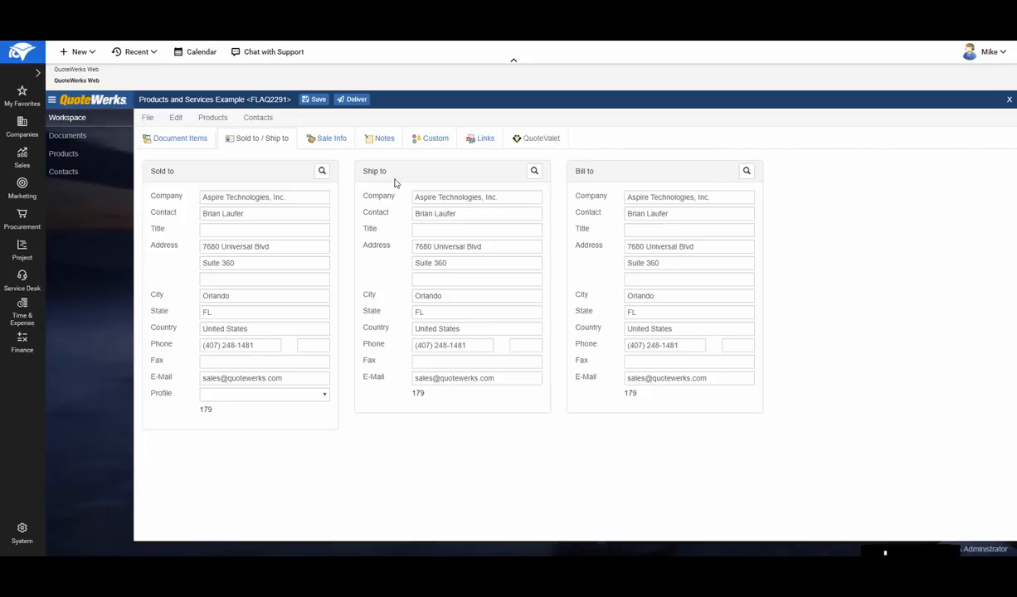
- Insert a section header described as "Hardware:" above the blank first line of the quote's document items
left_click(181, 138)
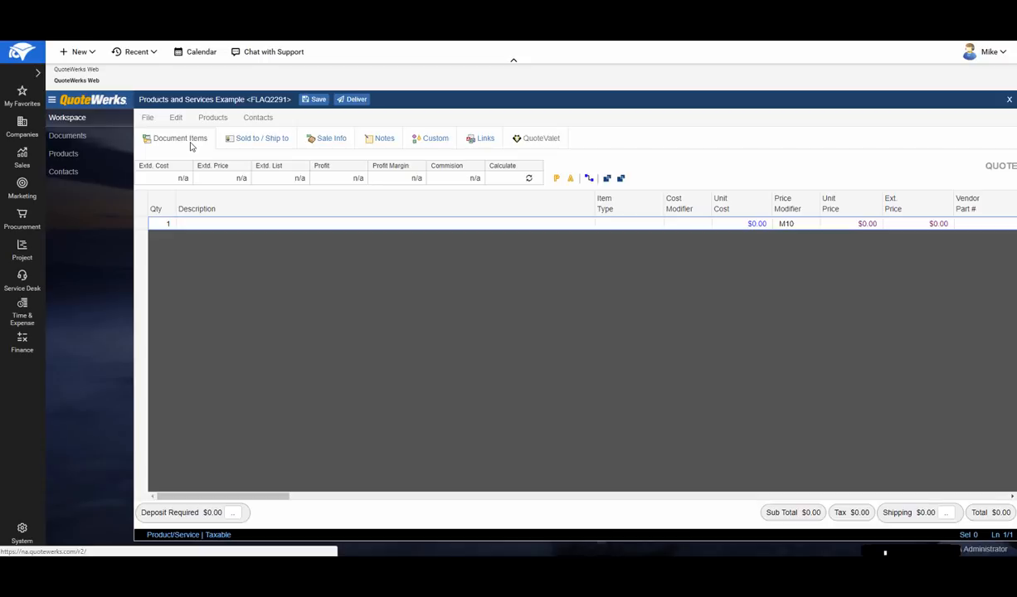
right_click(141, 224)
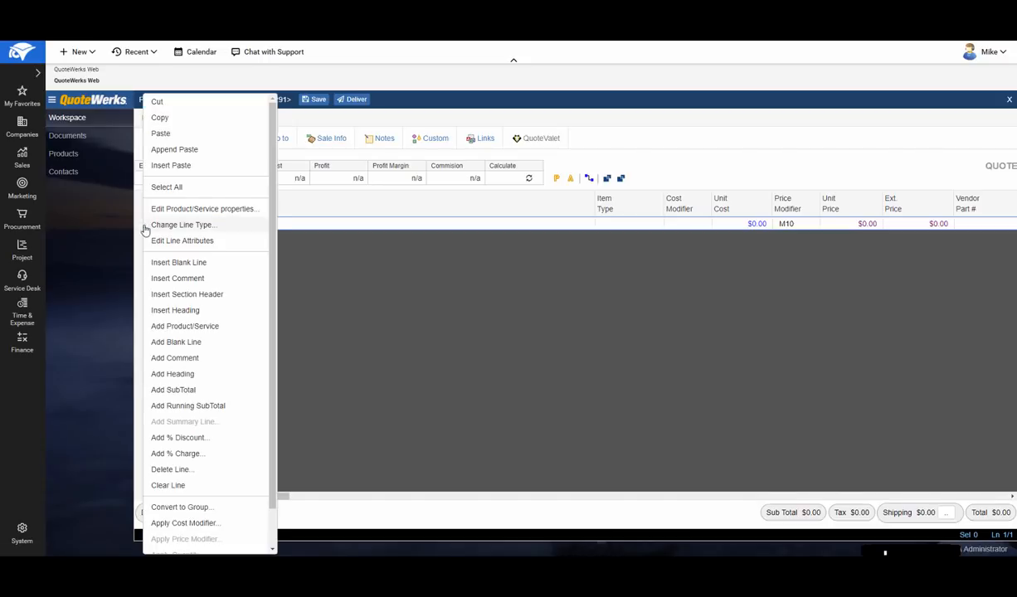
left_click(240, 297)
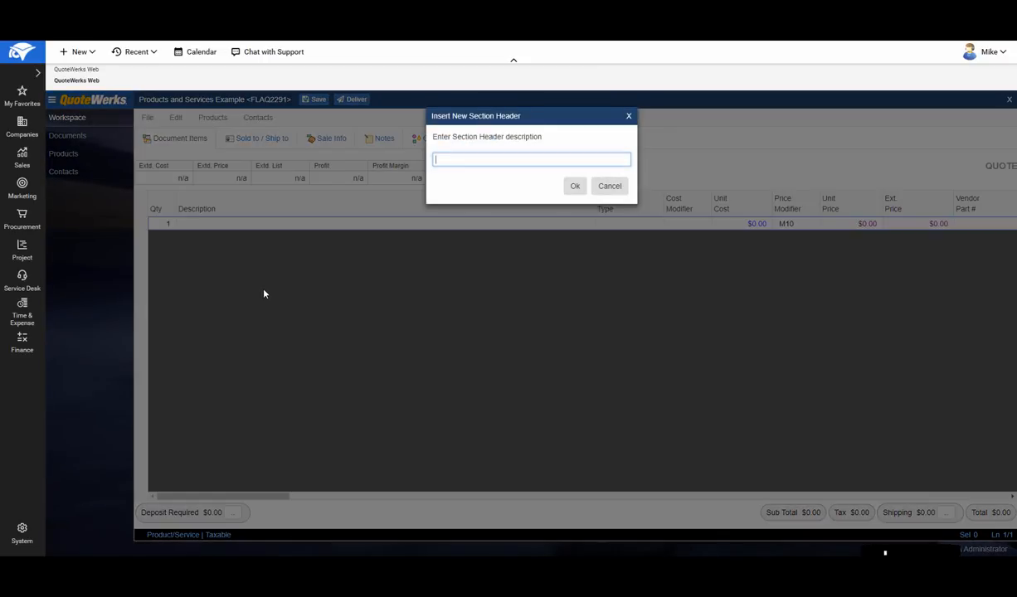
type("Hardware")
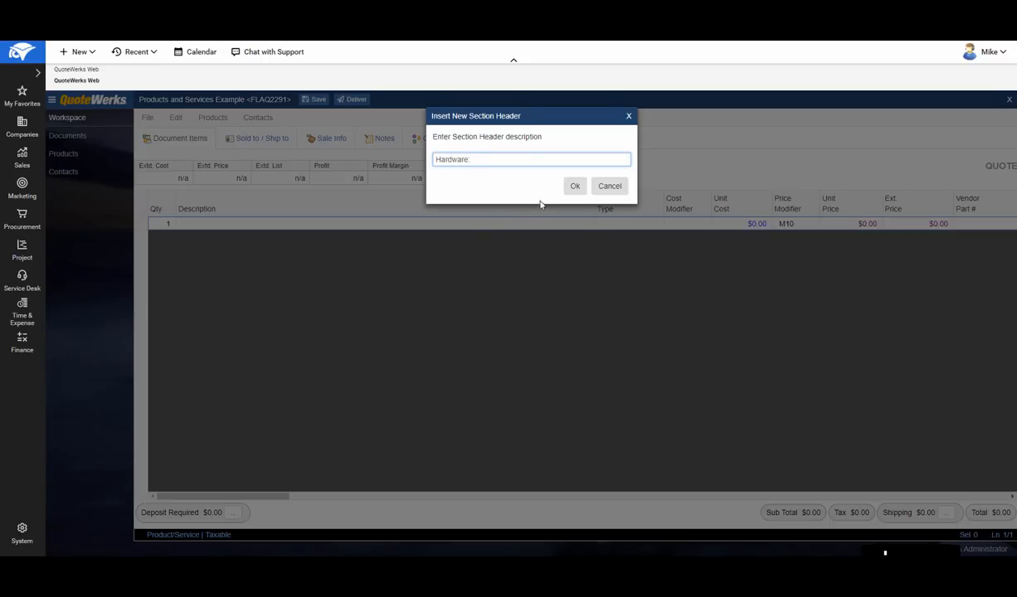
type(":")
left_click(575, 186)
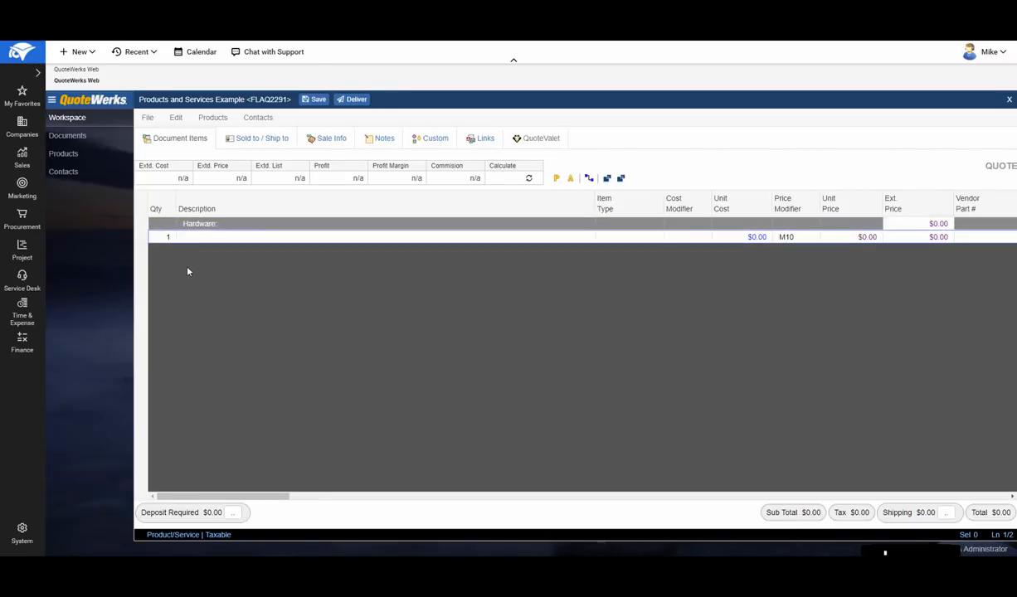
- Insert a section header described as "Services:" above the "Hardware:" header in the quote's document items
right_click(135, 226)
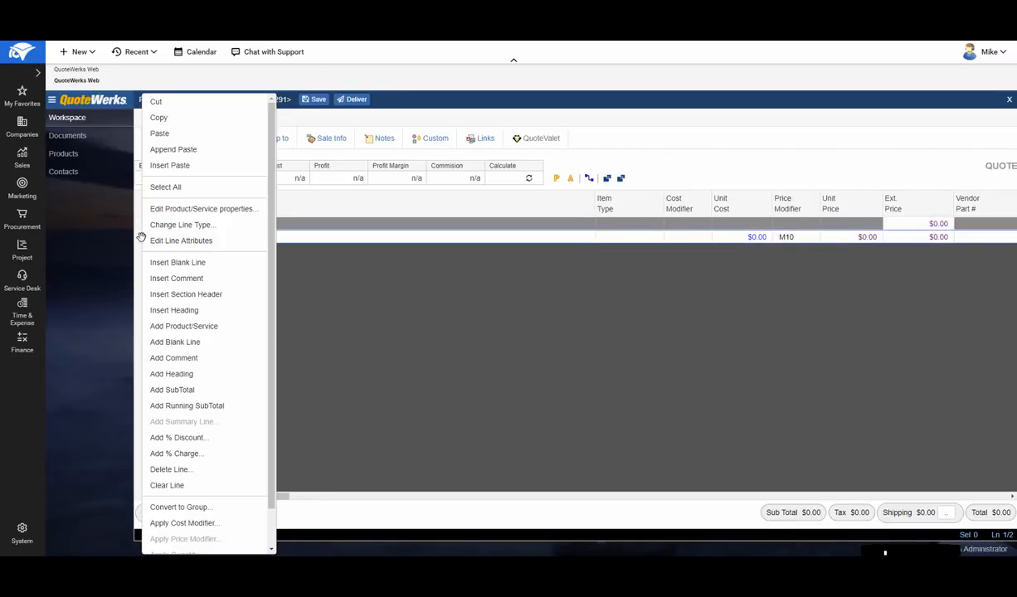
left_click(223, 295)
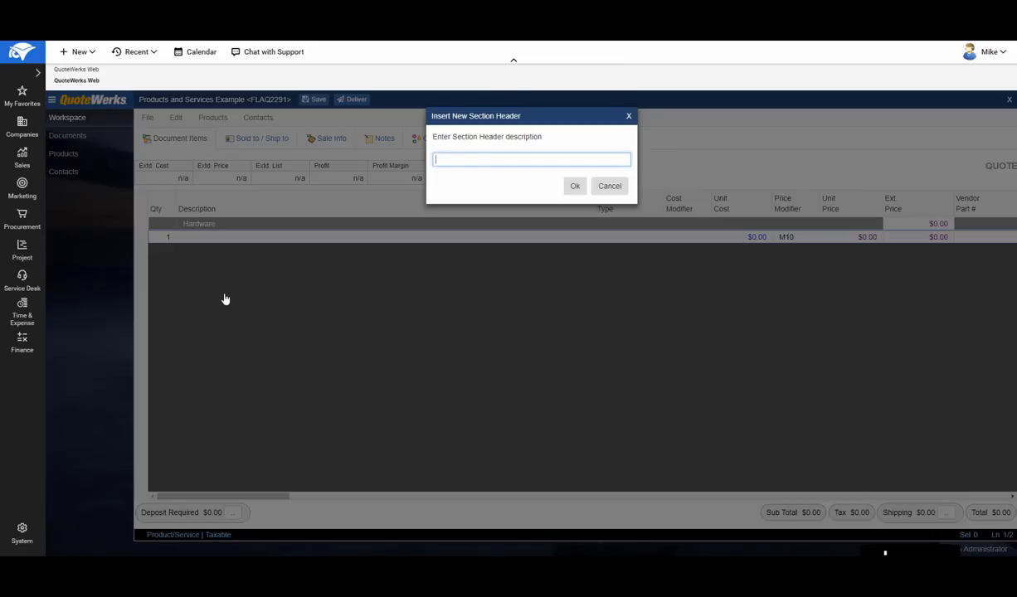
type("Services:")
left_click(575, 186)
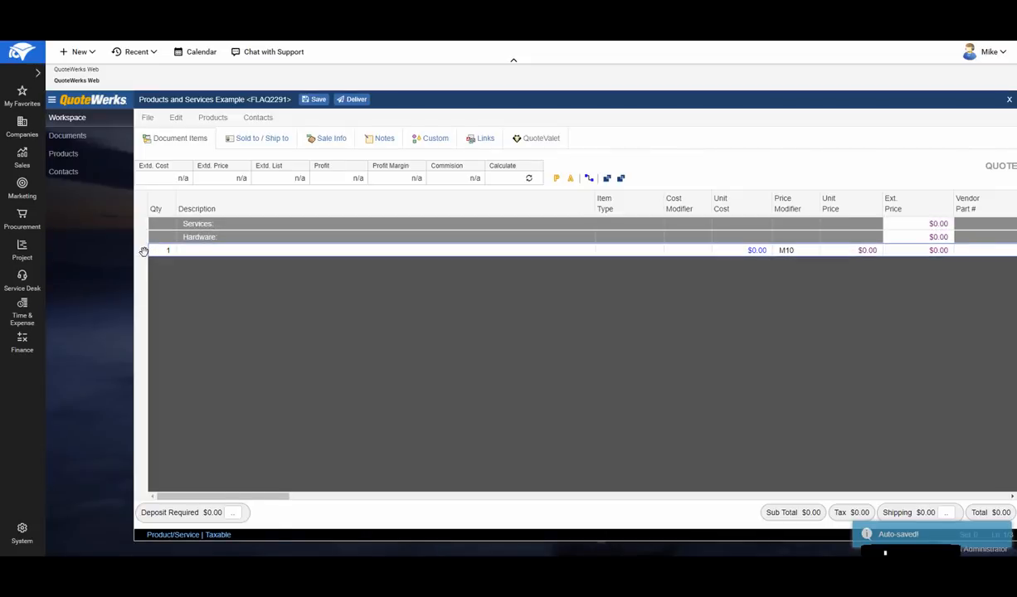
- Insert a section header described as "Optional Items:" between the "Hardware:" header and the blank product line
right_click(144, 251)
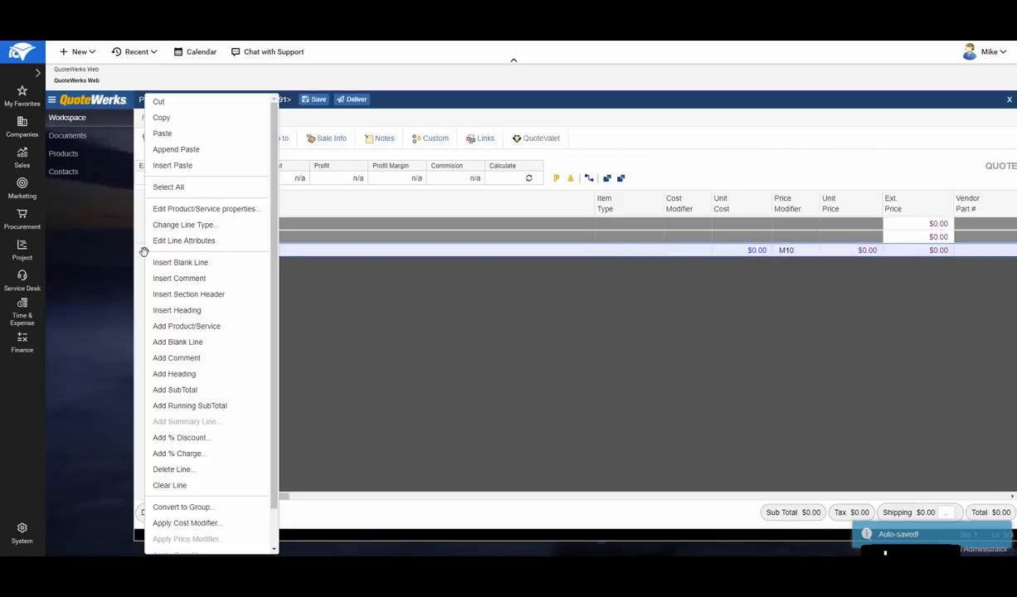
left_click(208, 293)
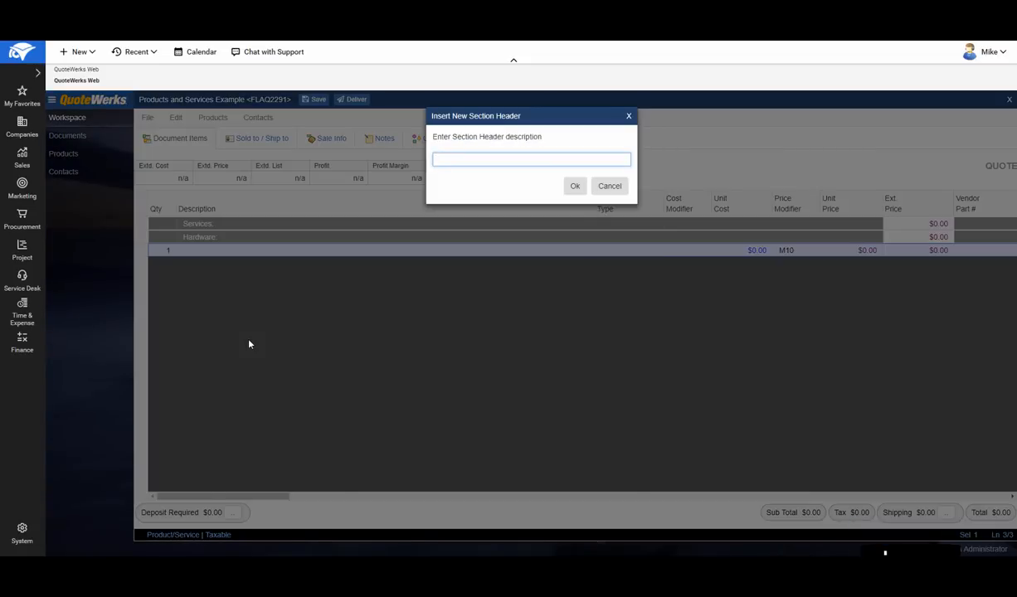
type("Optional Items:")
key("Return")
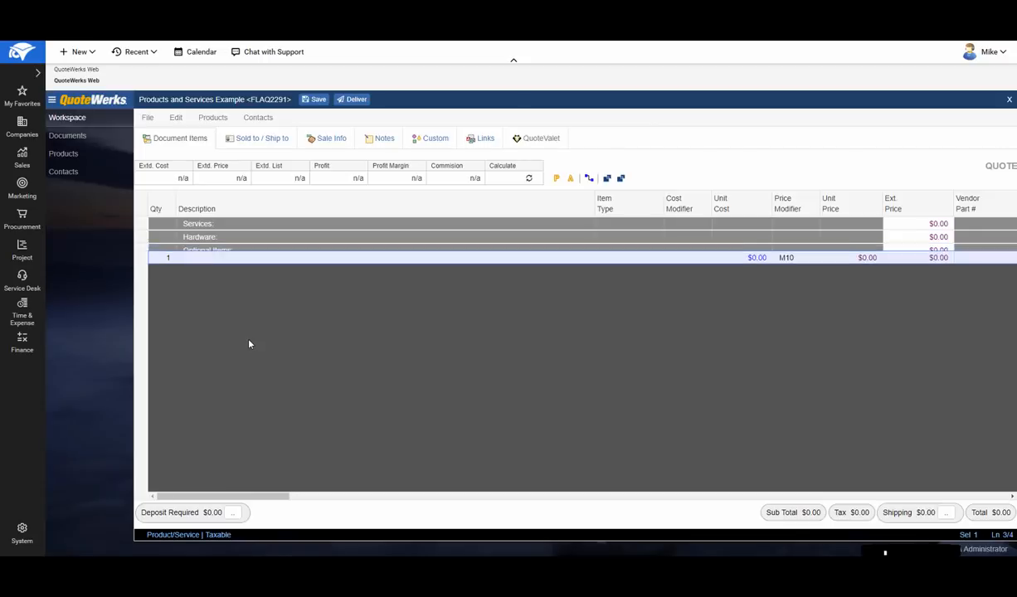
- Delete the blank product line below the "Optional Items:" section header
right_click(142, 265)
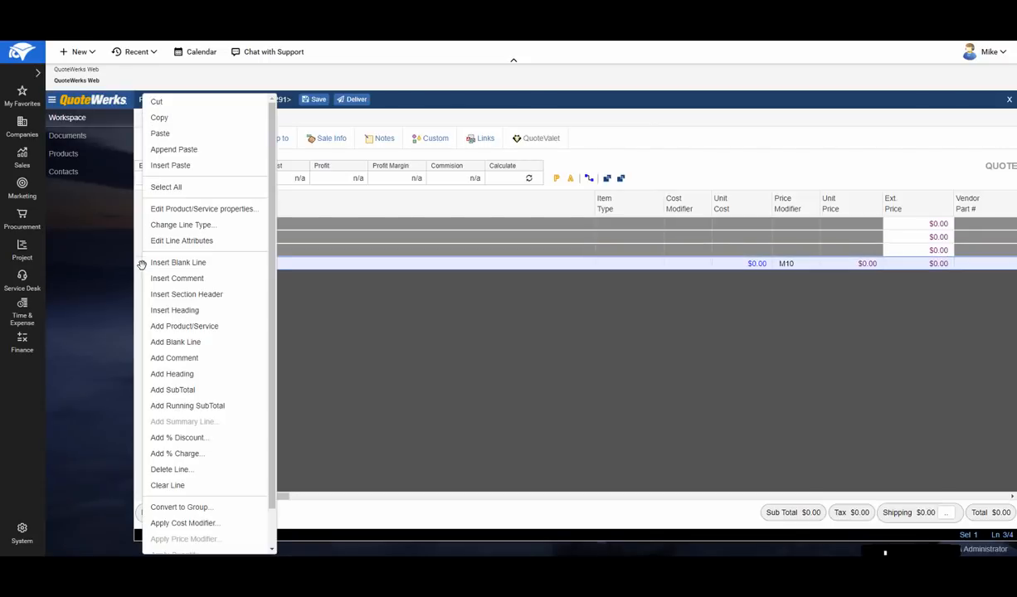
left_click(204, 470)
left_click(546, 173)
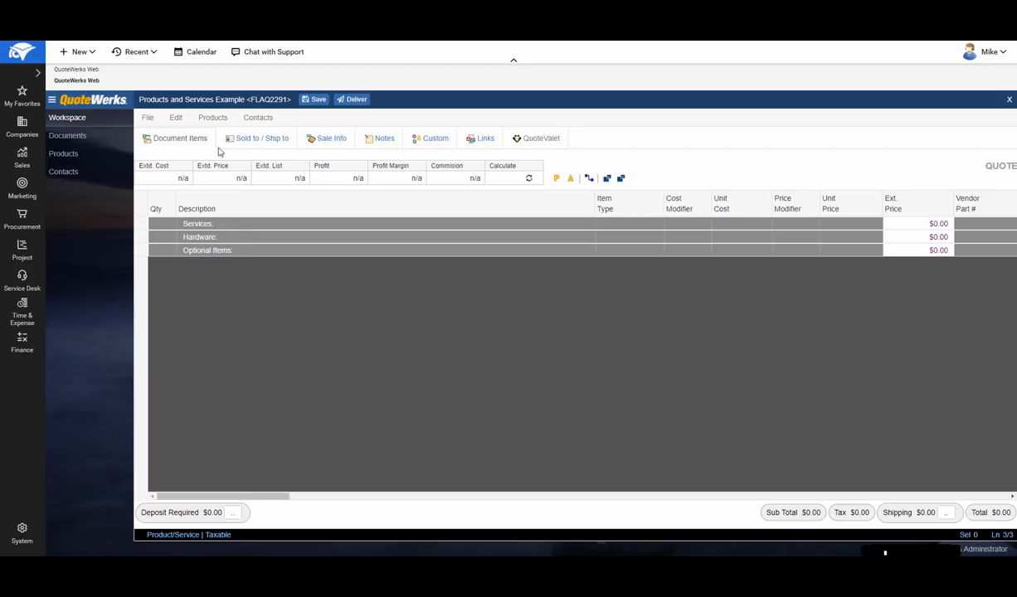
- Look up products containing "cisco" in the ConnectWise product database and add the third and fourth listed items to the quote
left_click(212, 118)
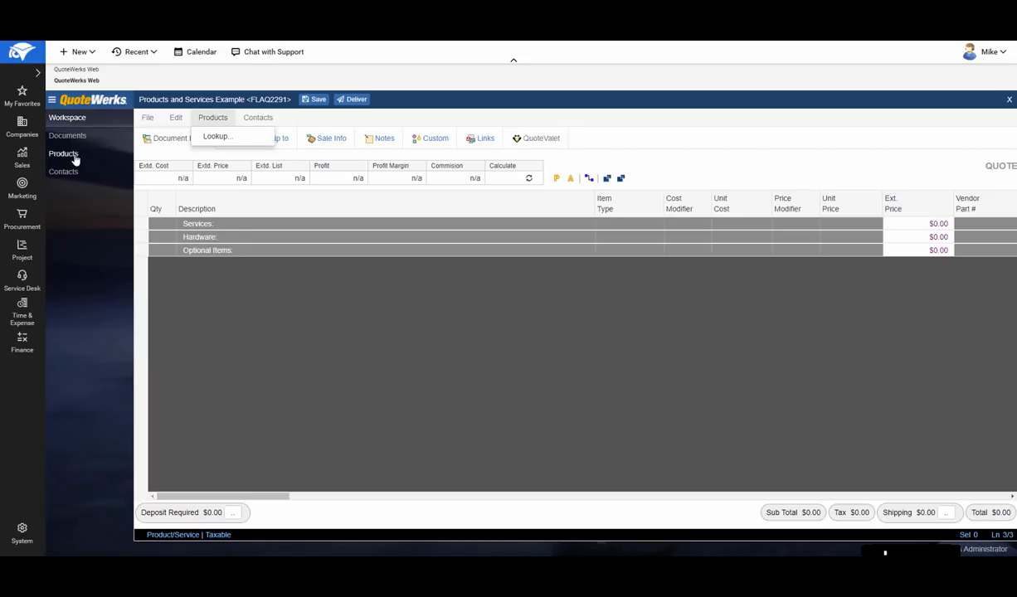
left_click(217, 138)
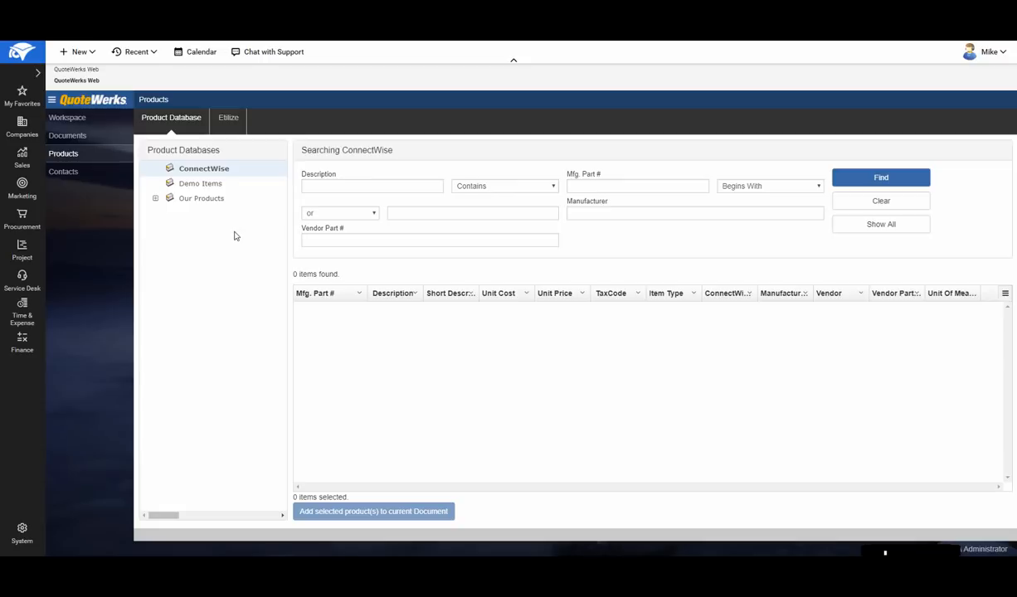
left_click(305, 185)
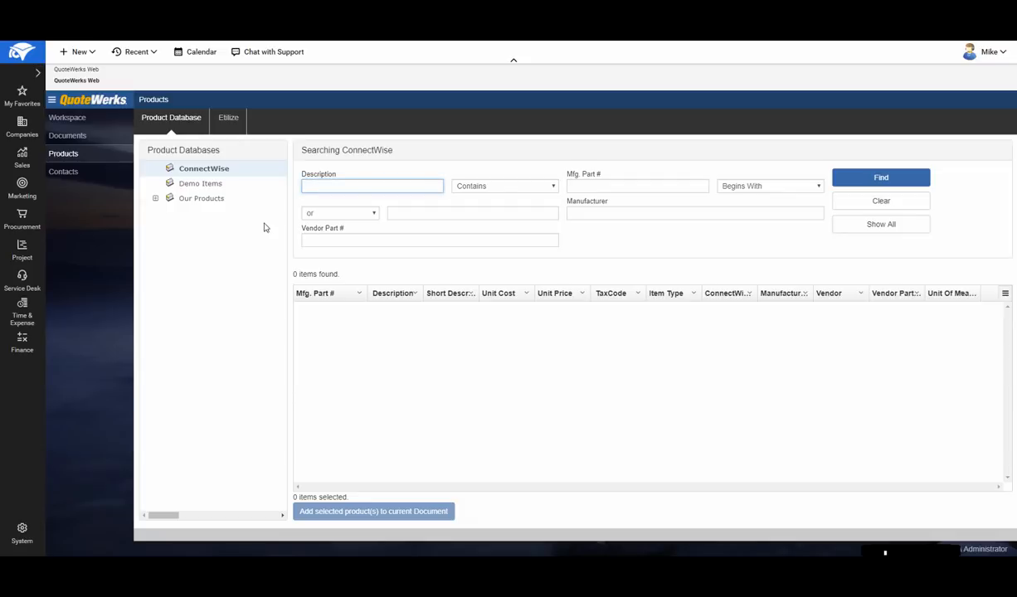
type("cisco")
left_click(898, 182)
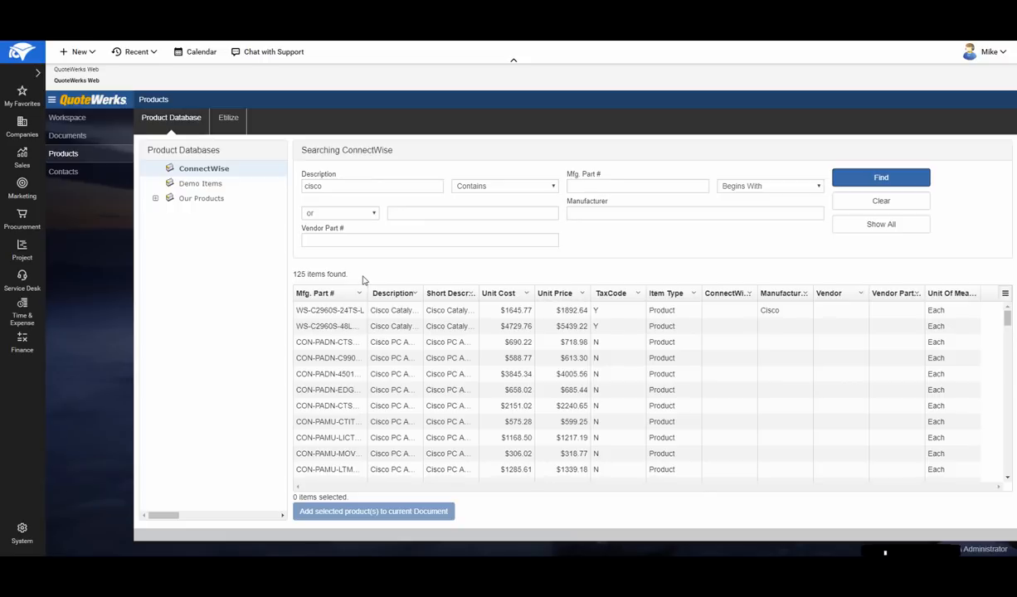
left_click(387, 344)
left_click(386, 361, "ctrl")
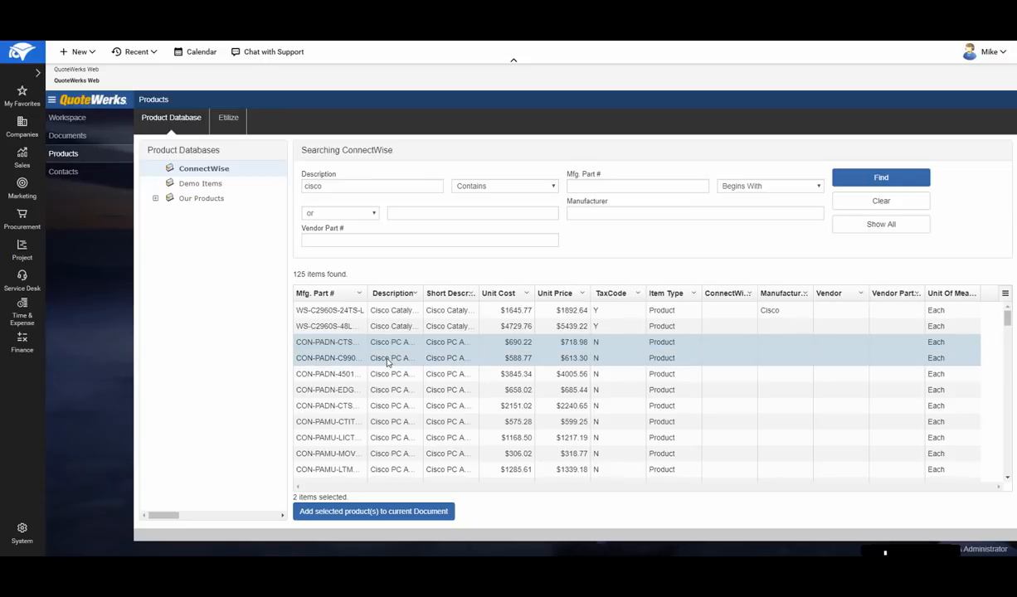
left_click(386, 516)
- Search the Etilize product catalog for "tripp lite switch"
left_click(224, 118)
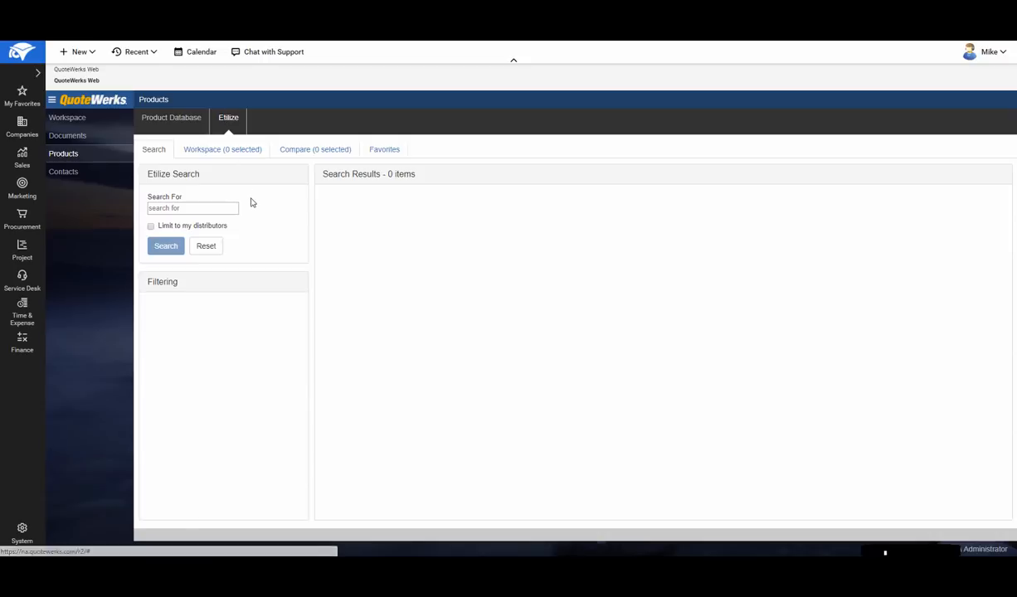
left_click(195, 209)
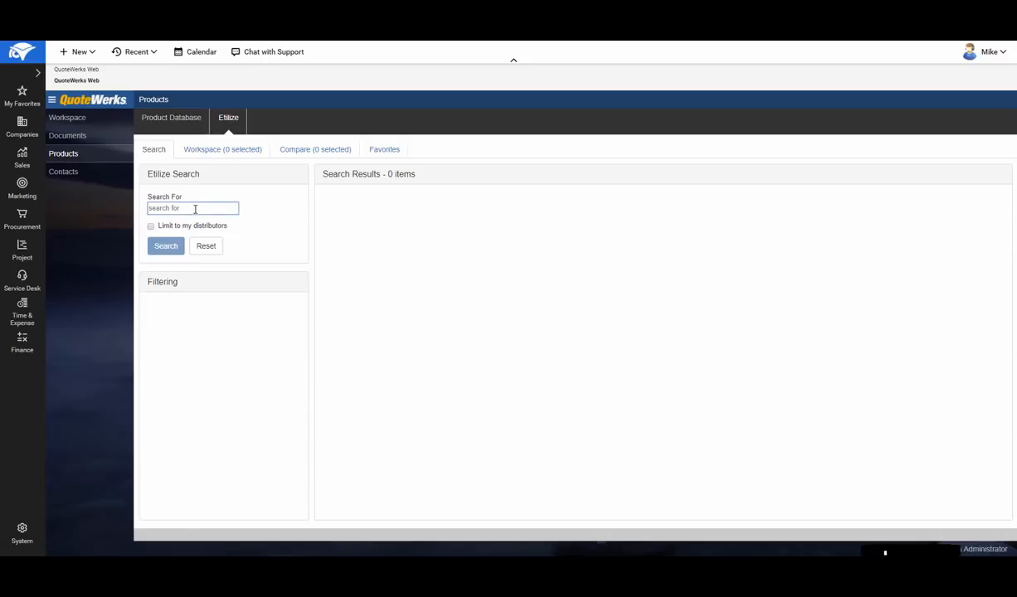
type("tripp lite swit")
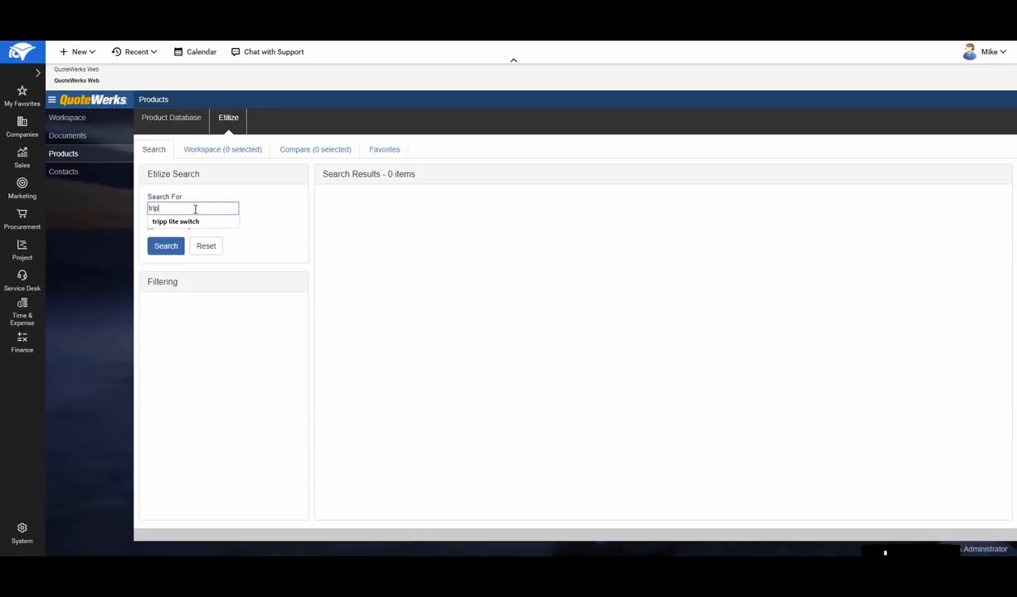
type("ch")
key("Return")
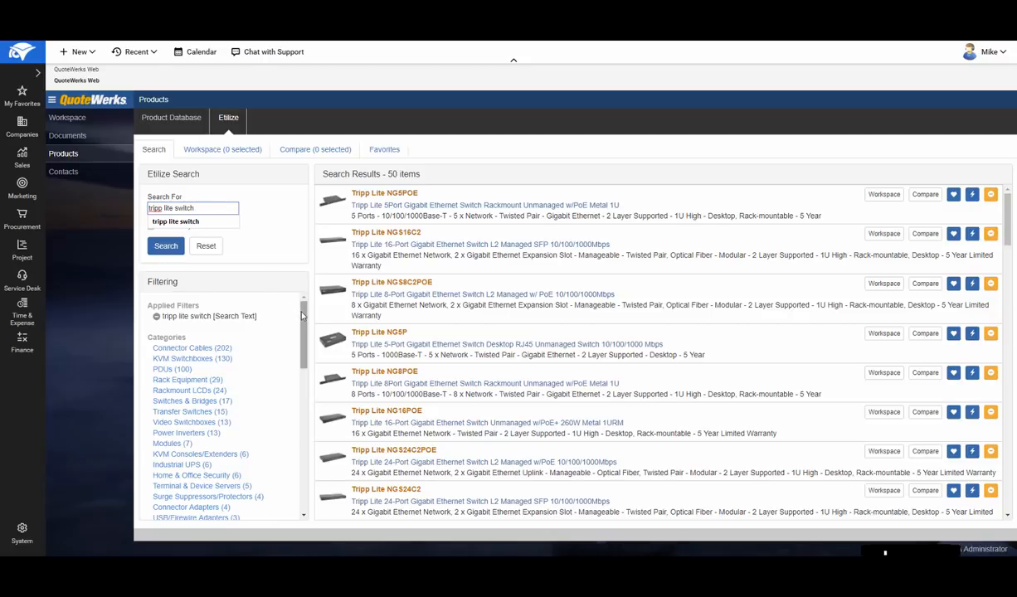
- Filter the Etilize results to the KVM Switchboxes category and the NetCommander product family
left_click_drag(306, 316, 292, 261)
left_click(198, 360)
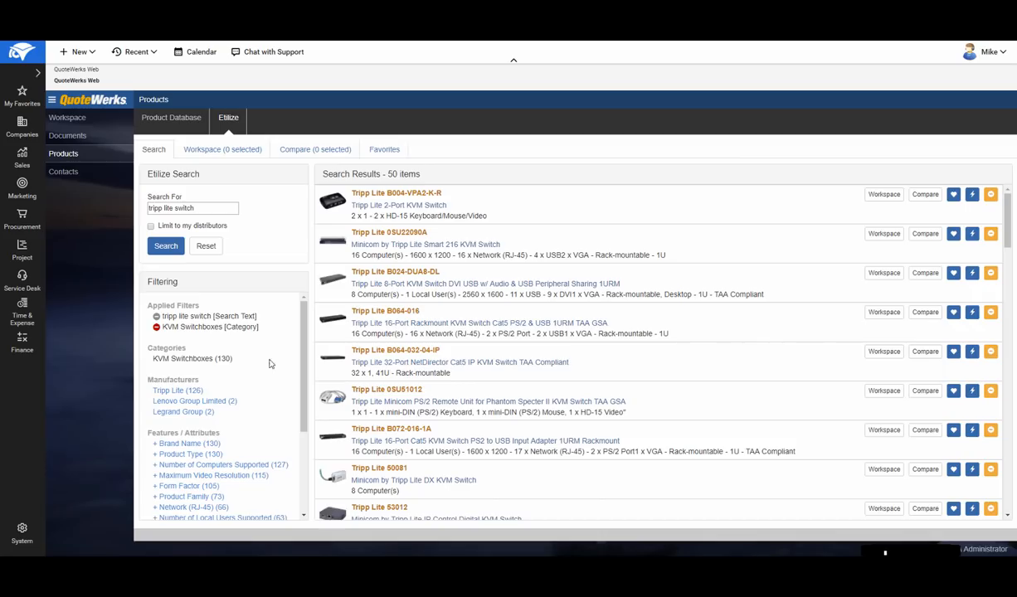
left_click_drag(305, 321, 306, 402)
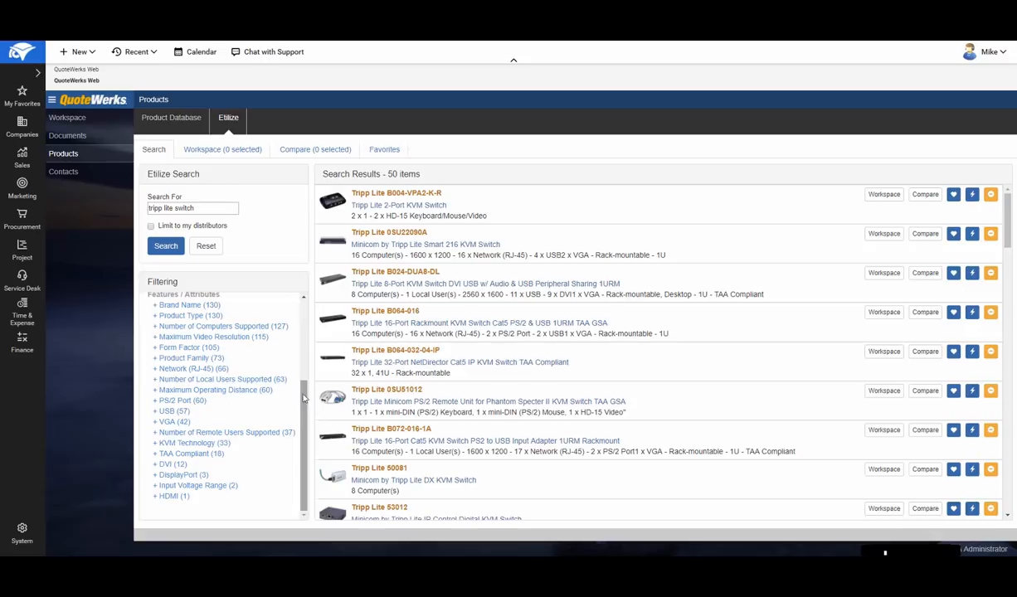
left_click(183, 360)
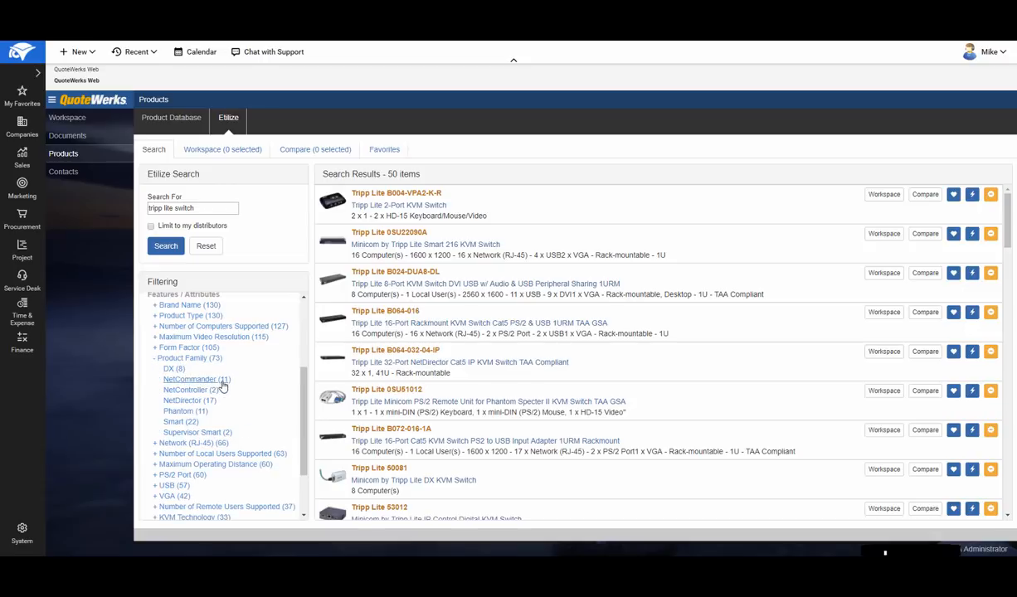
left_click(206, 379)
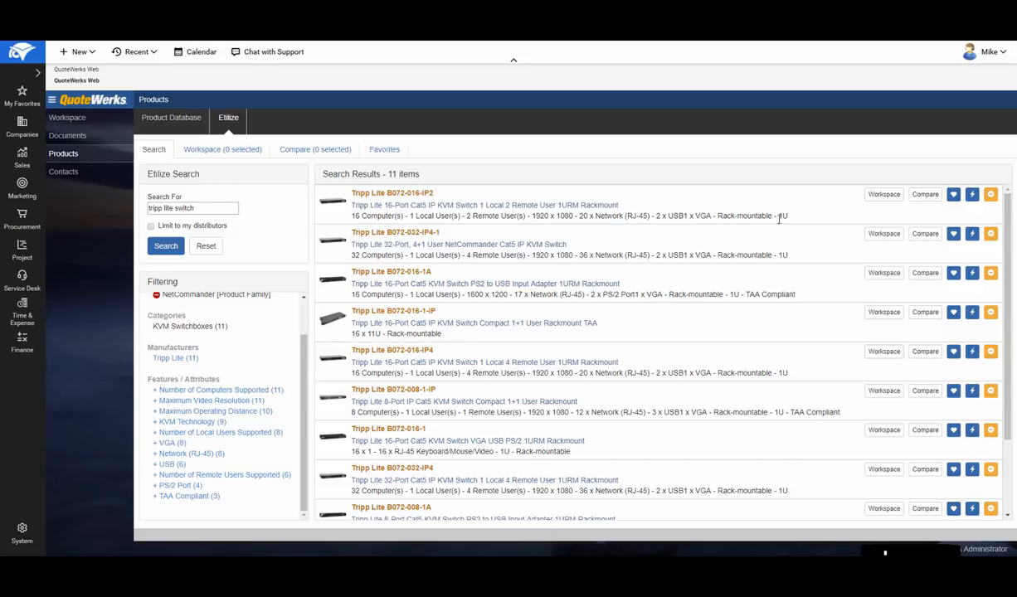
- Add the first three NetCommander switches to the Etilize workspace, review that workspace, and return to the search results
left_click(884, 196)
left_click(882, 234)
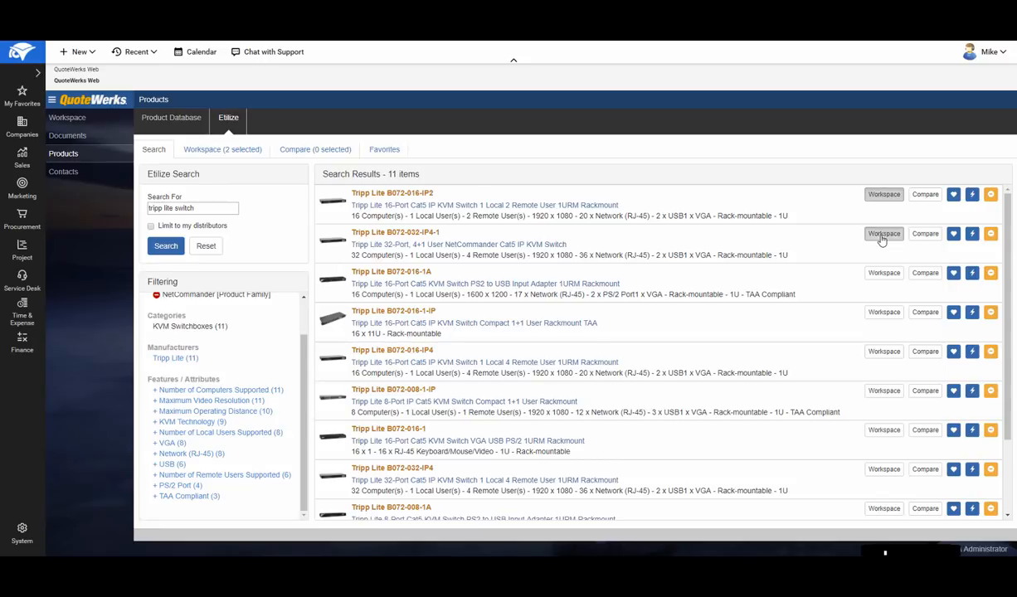
left_click(881, 275)
left_click(233, 154)
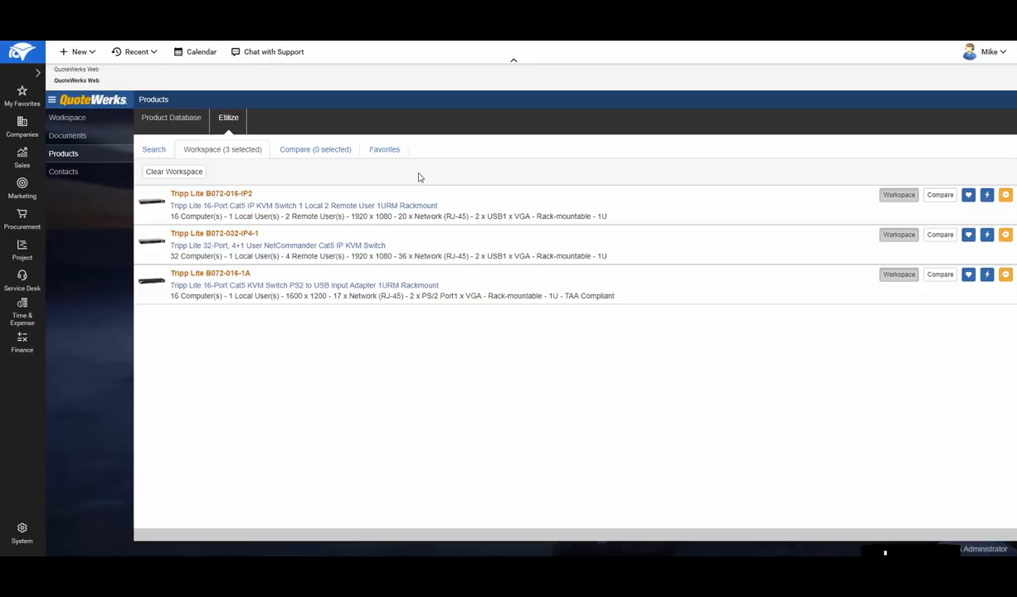
left_click(154, 150)
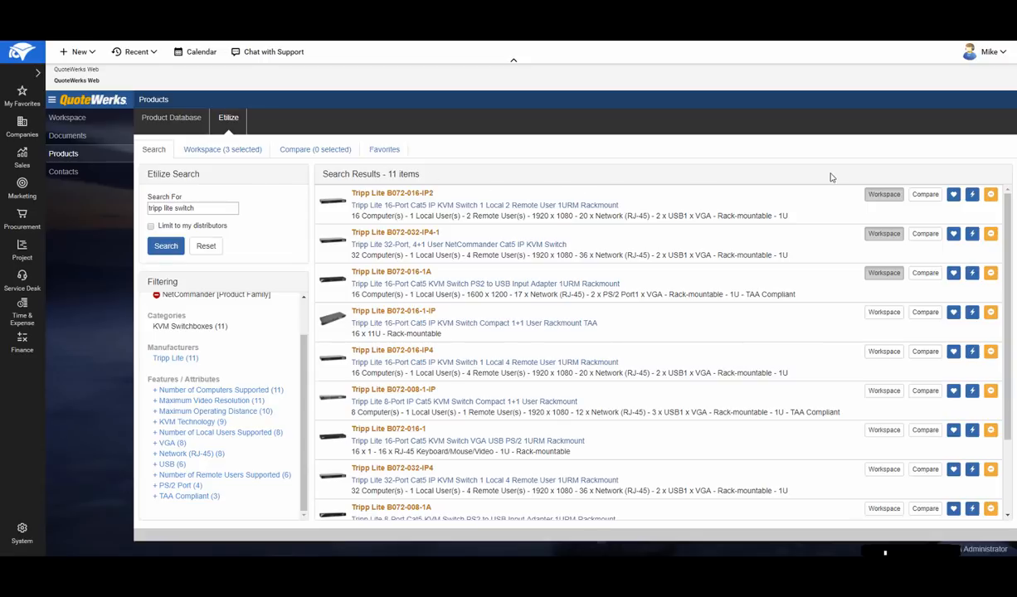
- Add the Tripp Lite B072-016-IP2, B072-032-IP4-1 and B072-016-1A switches to the product comparison
left_click(925, 196)
left_click(926, 235)
left_click(924, 274)
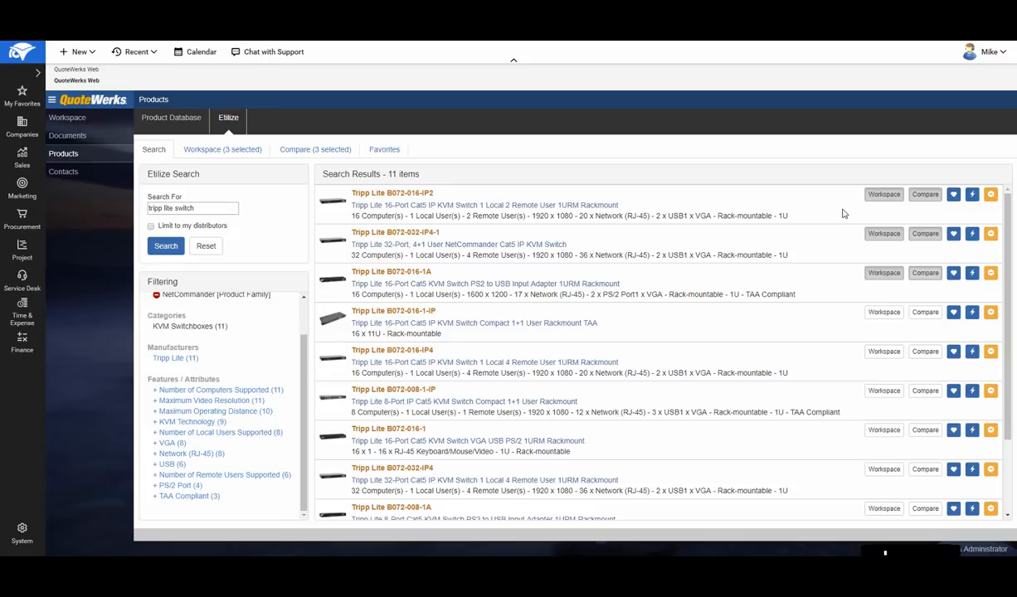
- Check distributor pricing and warehouse availability for the Tripp Lite B072-016-IP2 and select the Tech Data offer
left_click(973, 198)
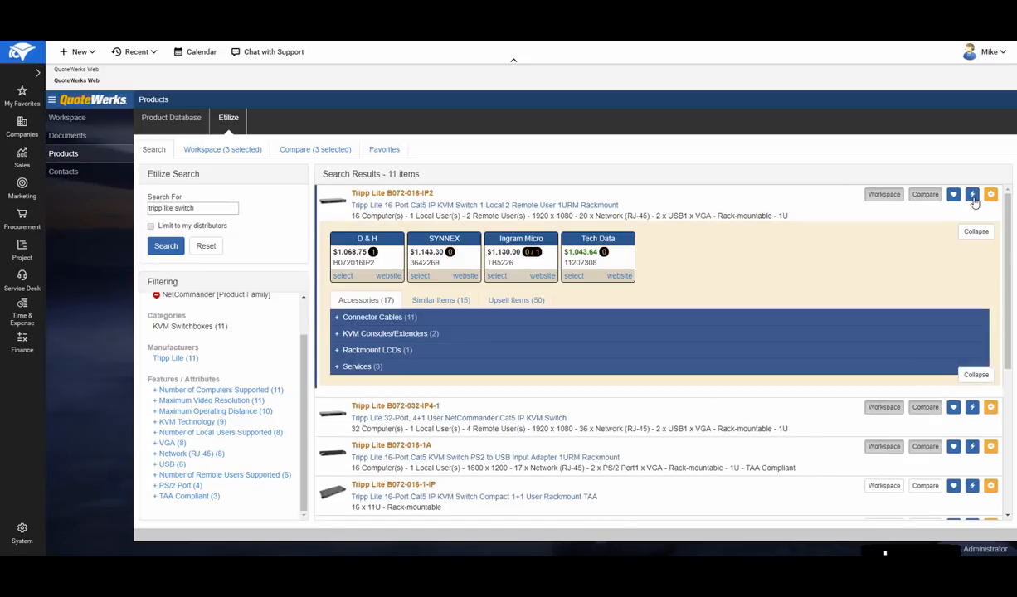
left_click_drag(1009, 212, 1009, 232)
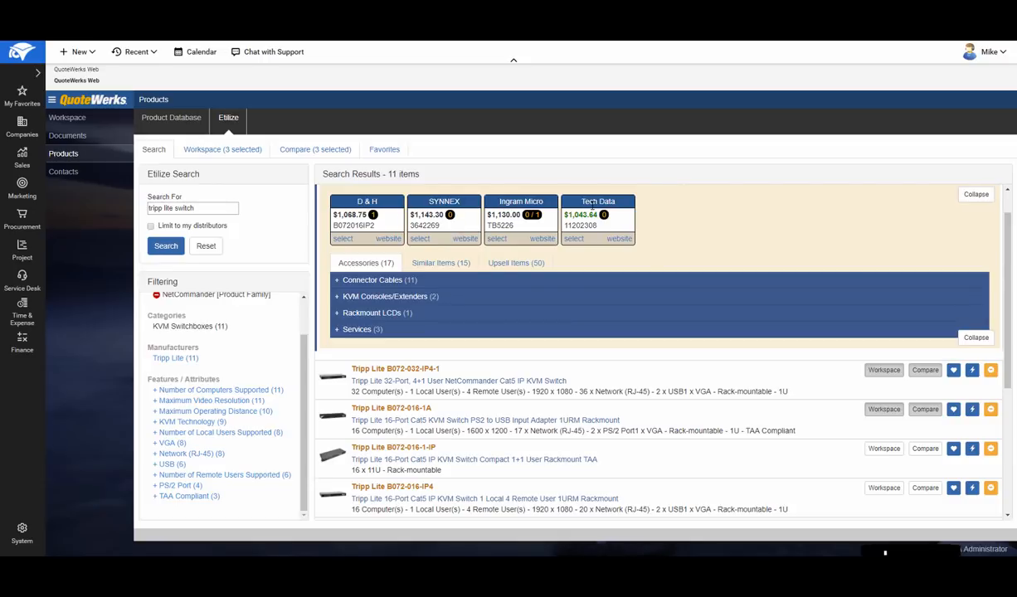
mouse_move(368, 212)
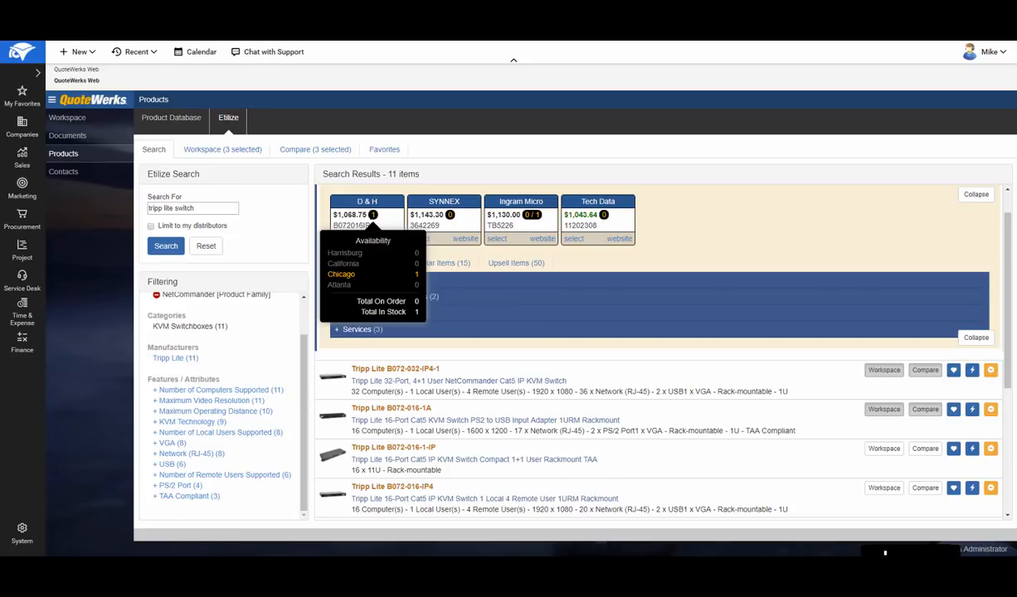
mouse_move(449, 215)
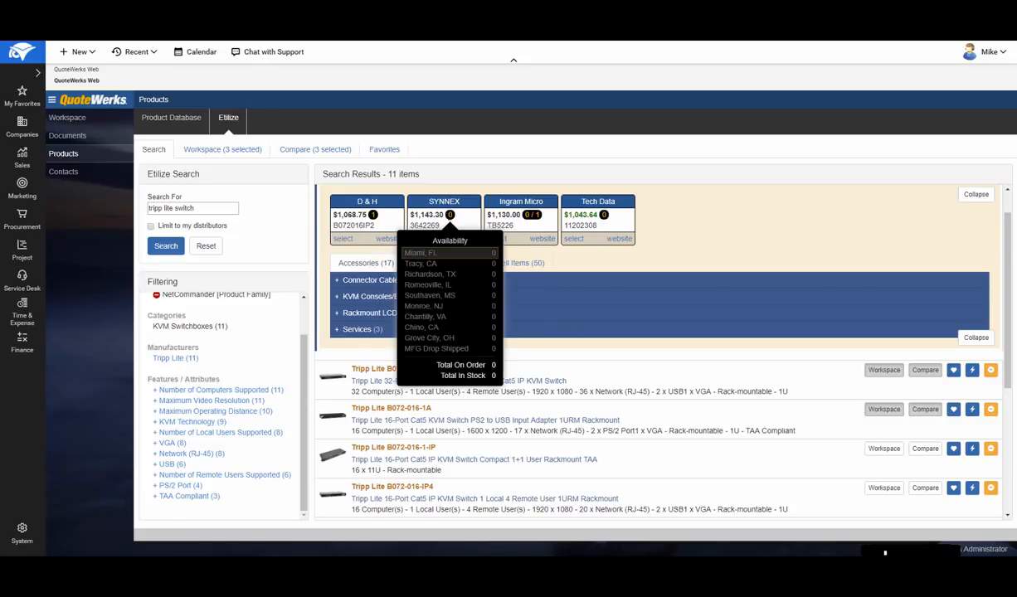
mouse_move(532, 215)
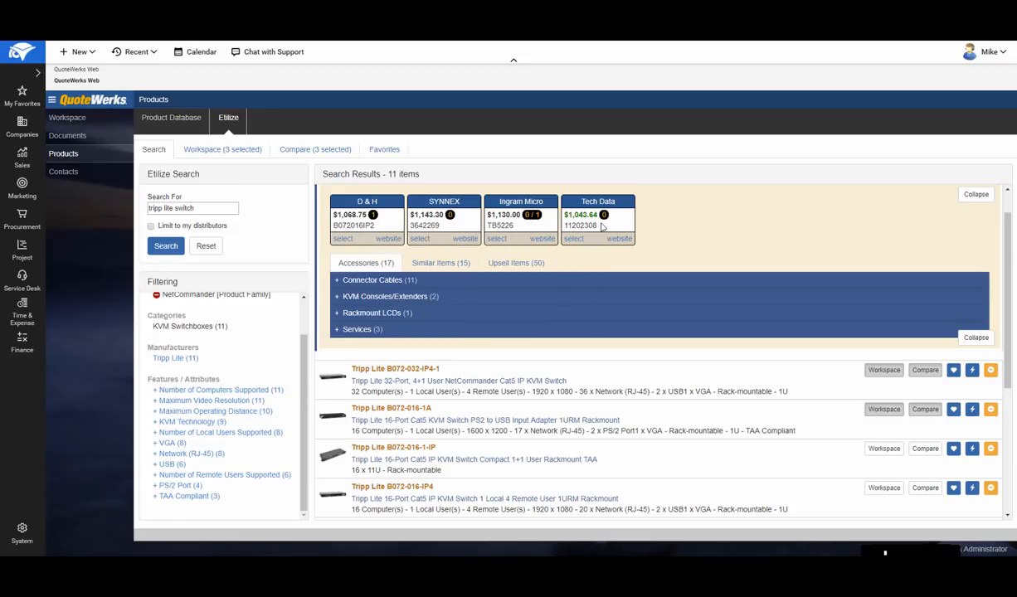
mouse_move(604, 215)
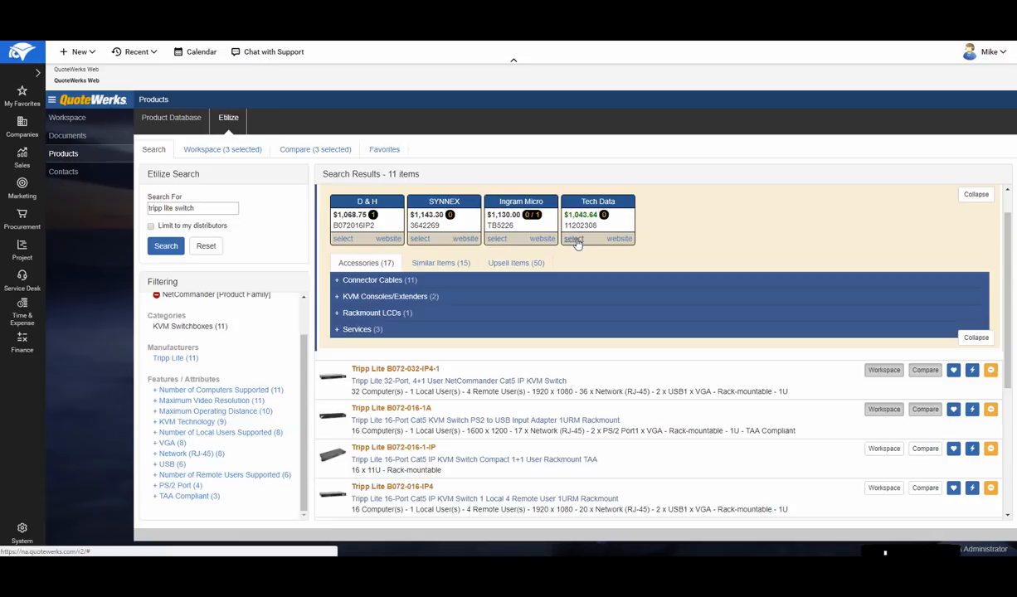
left_click(575, 239)
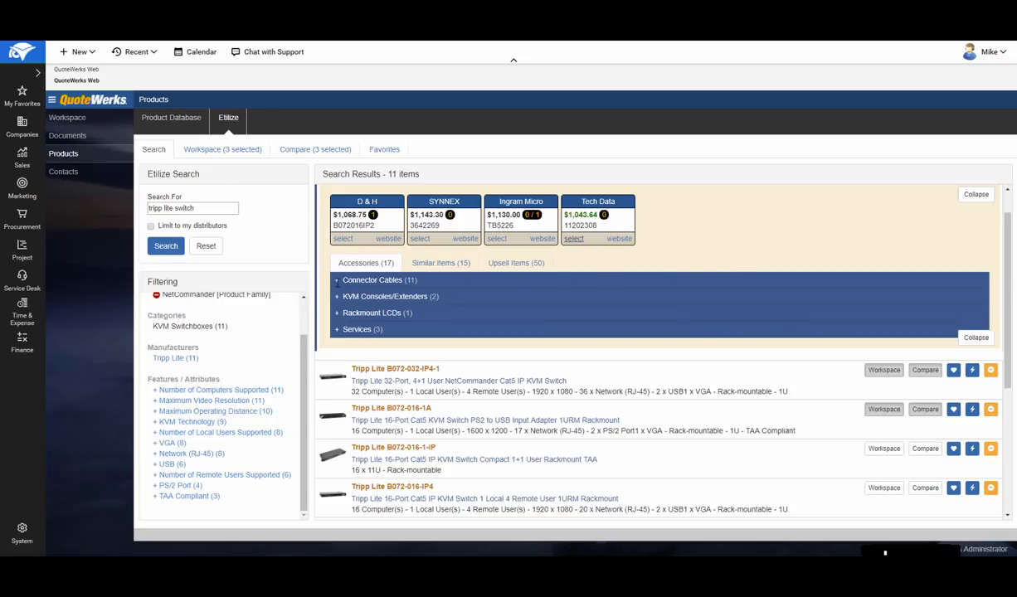
- Add the Tripp Lite N105-050-GY cable from the B072-016-IP2's connector cable accessories to the quote, using the Ingram Micro offer
left_click(350, 282)
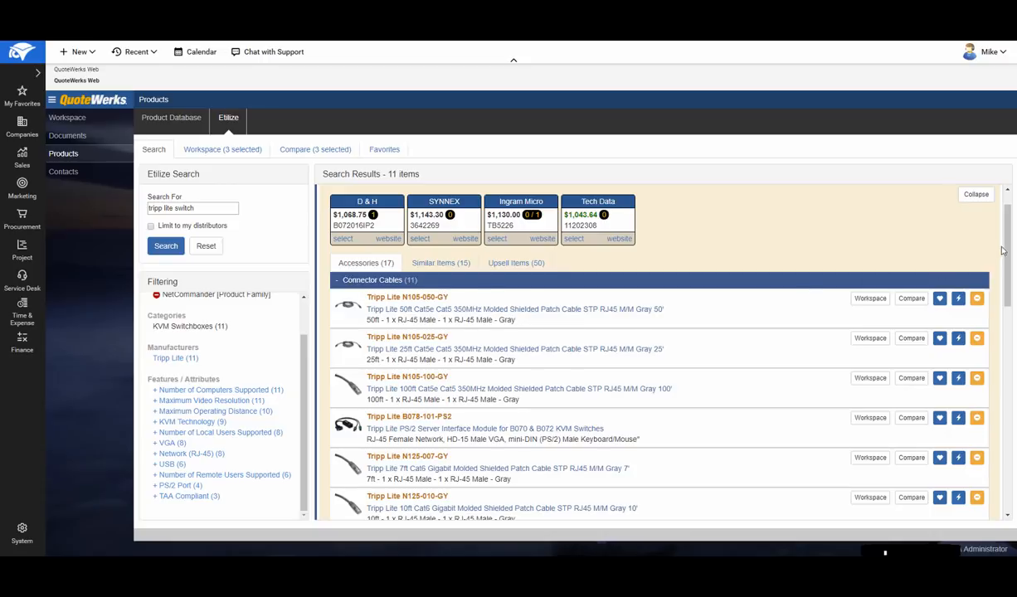
scroll(1009, 231, "down", 1)
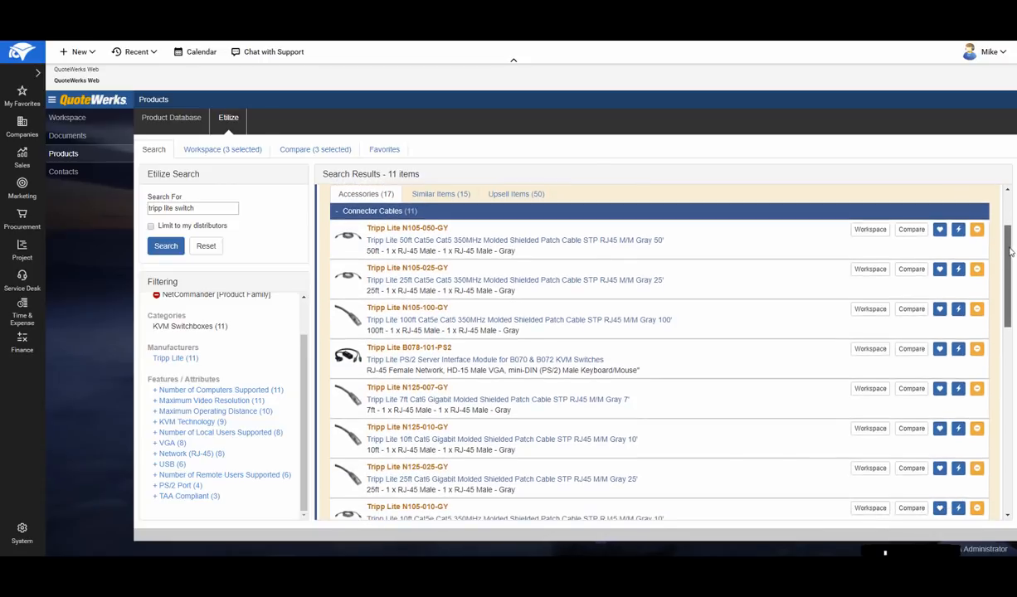
left_click(959, 232)
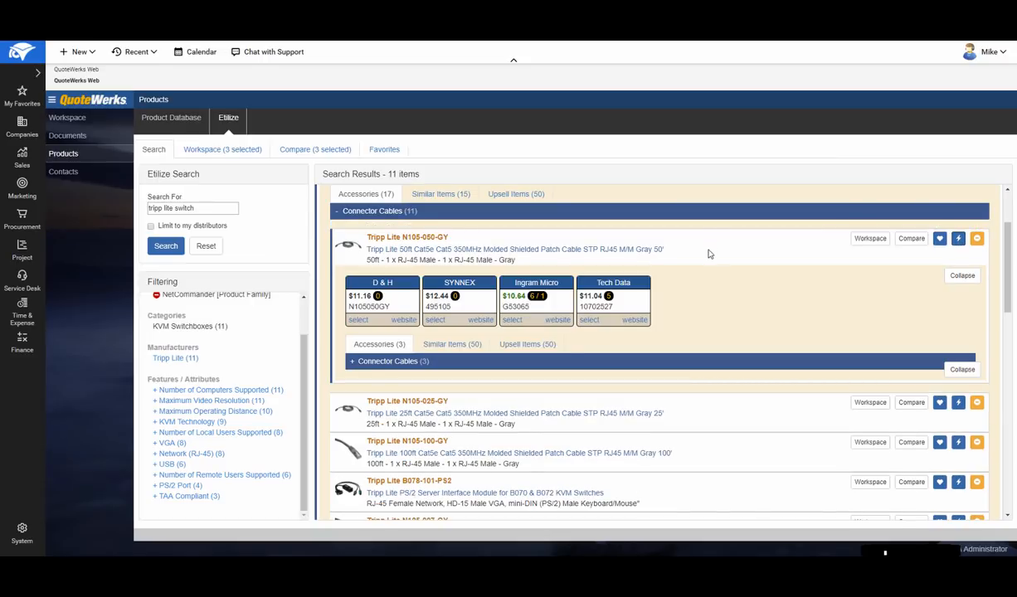
left_click(511, 321)
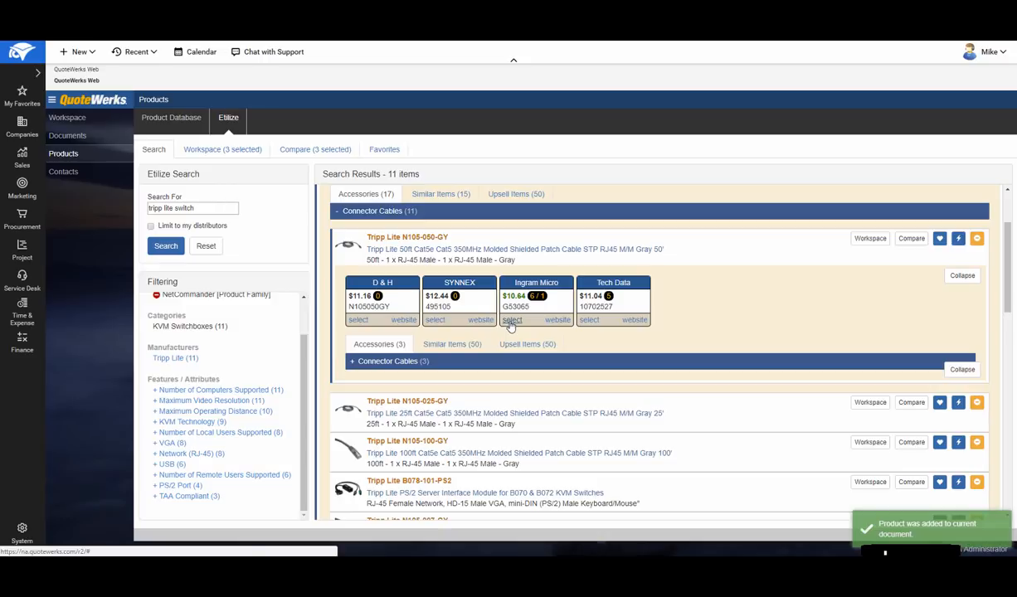
left_click(962, 277)
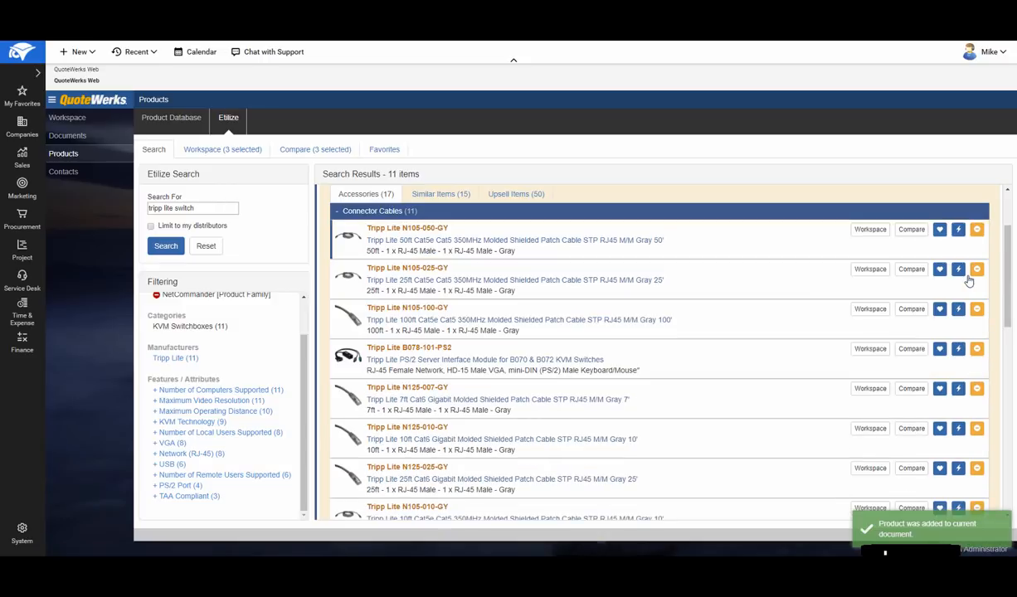
scroll(738, 278, "up", 1)
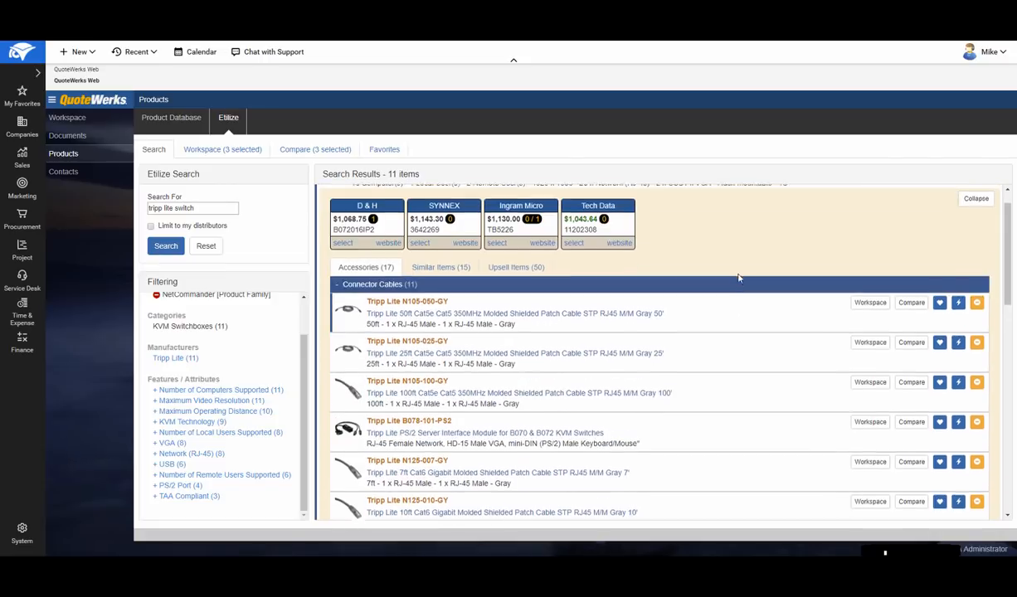
scroll(739, 278, "up", 1)
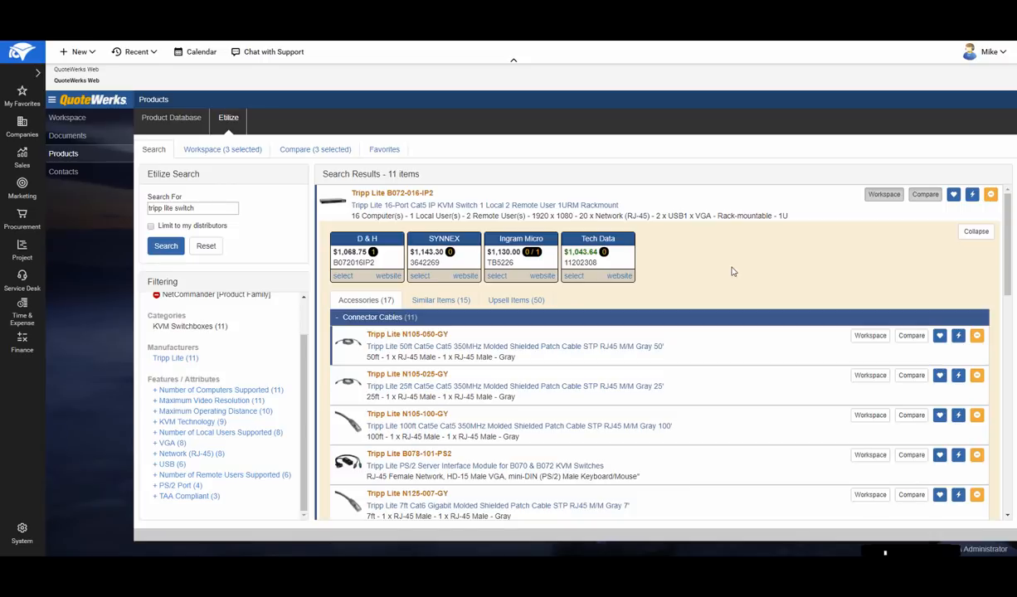
left_click(976, 231)
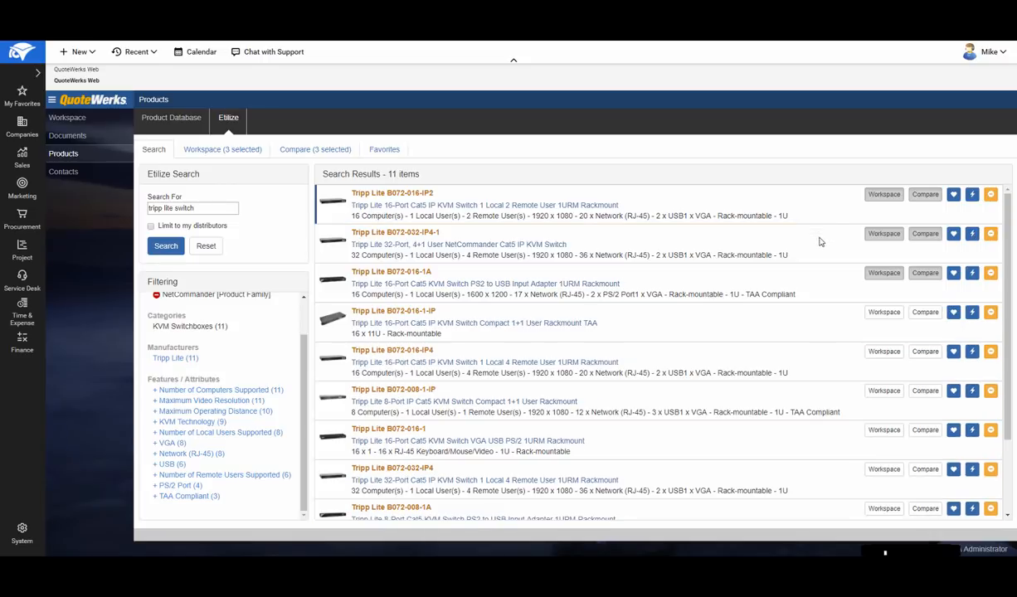
- Hide the Tripp Lite B072-032-IP4-1 from the search results and check distributor pricing for the B072-016-IP2 in the Etilize workspace
left_click(971, 240)
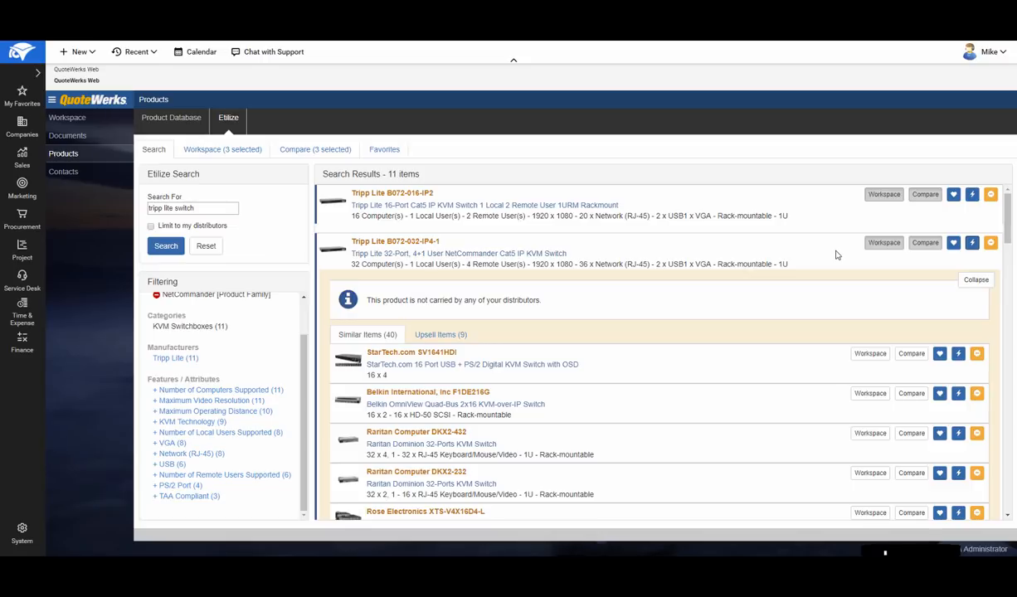
left_click(991, 244)
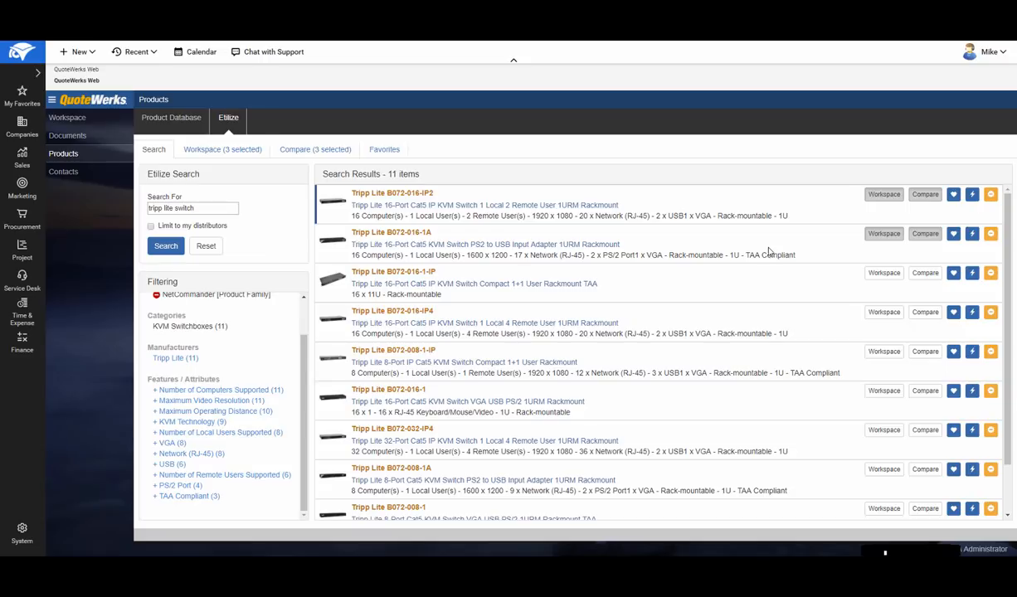
left_click(220, 153)
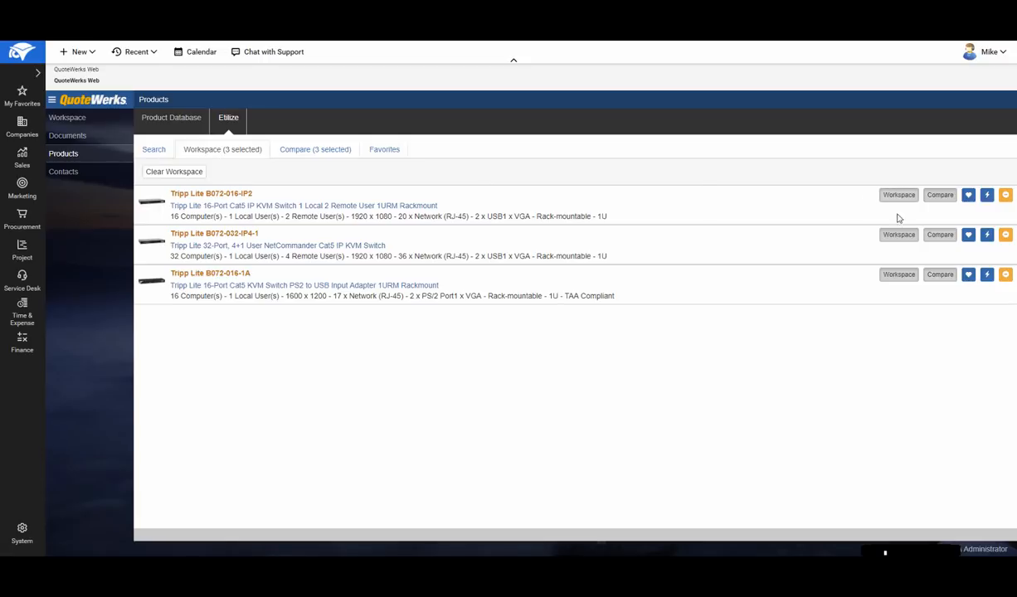
left_click(988, 197)
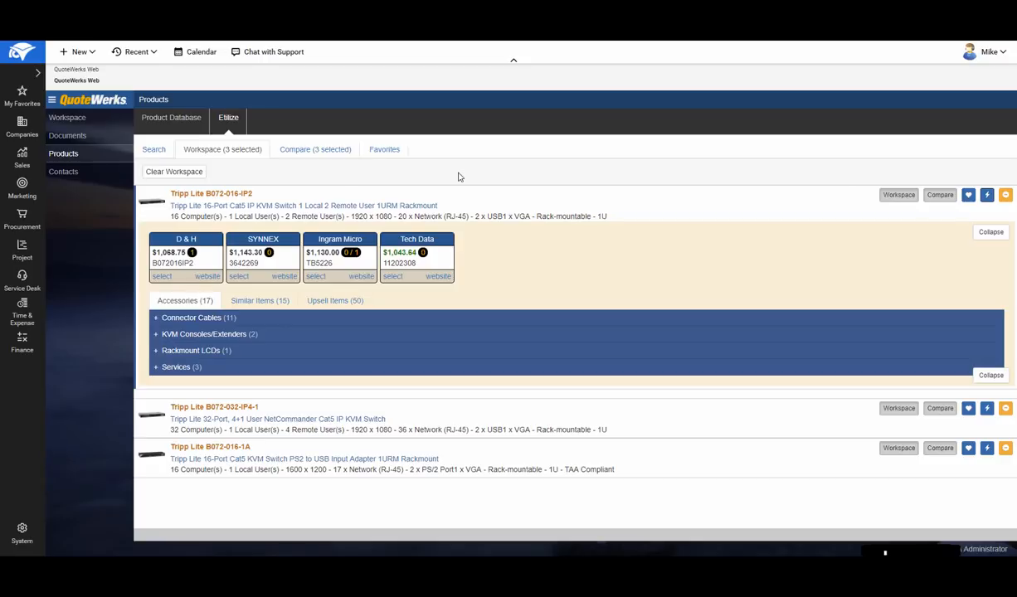
- Compare the selected switches with pricing and availability included, and select the Tech Data offer for the Tripp Lite B072-016-1A
left_click(309, 154)
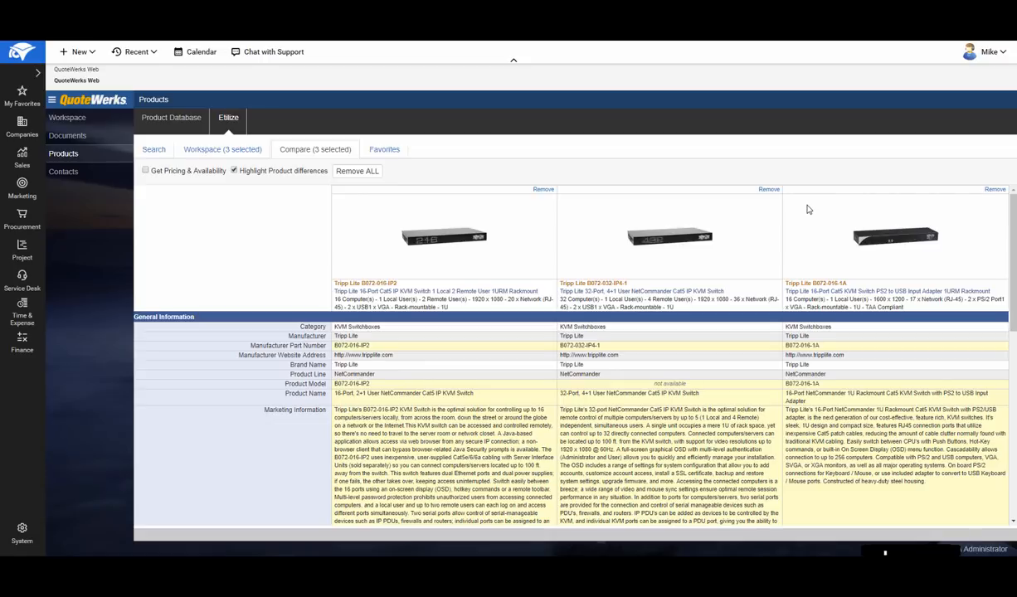
left_click(145, 171)
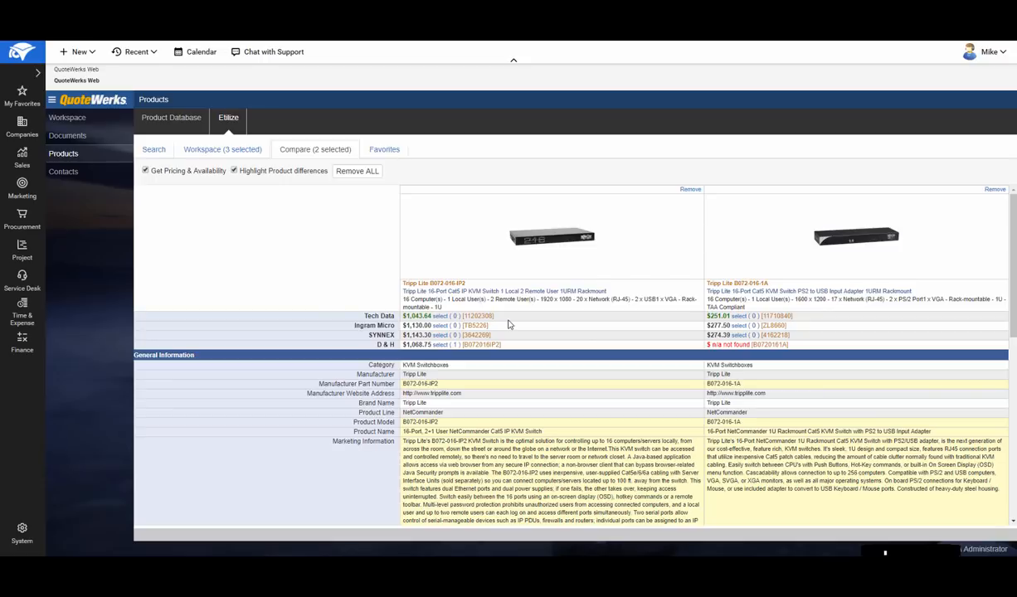
scroll(581, 314, "down", 3)
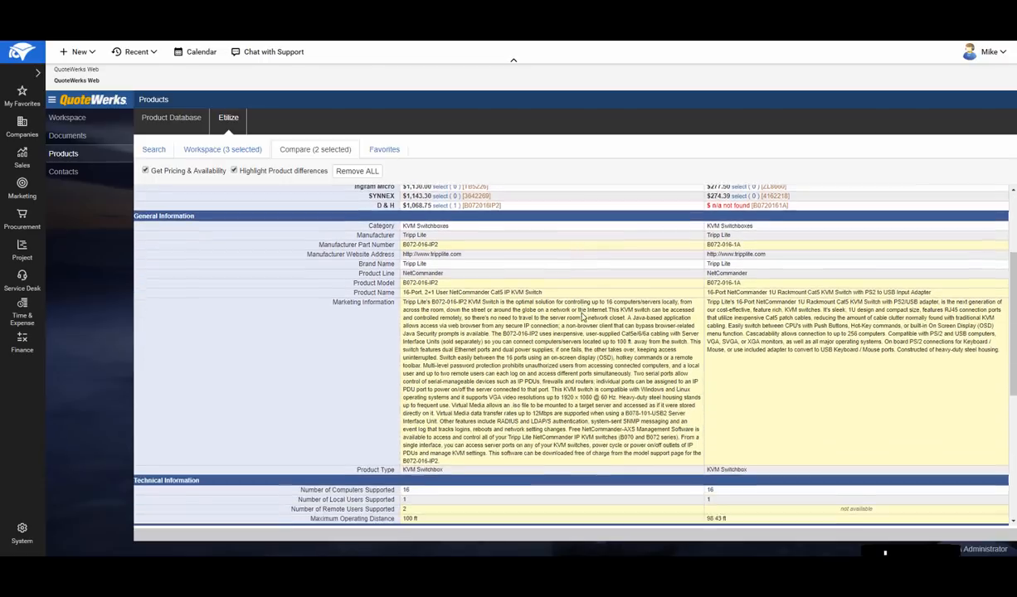
scroll(581, 312, "down", 3)
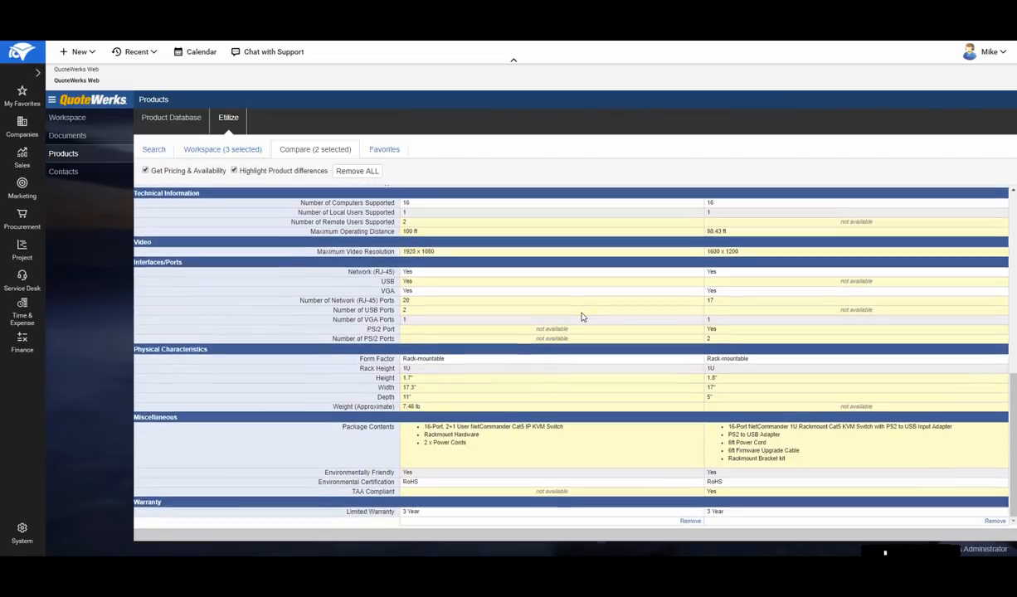
scroll(583, 317, "up", 7)
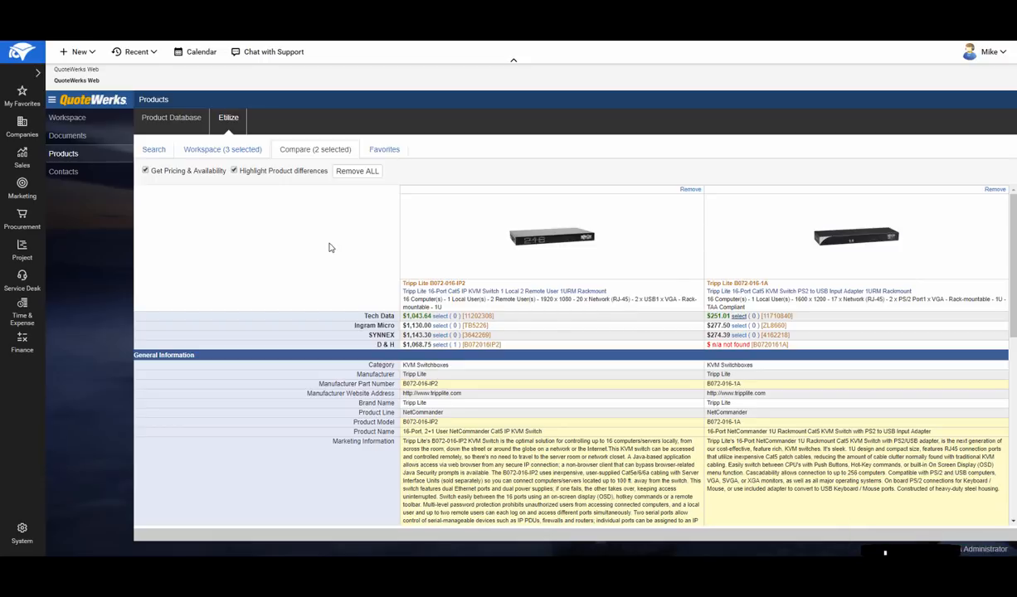
- View the Etilize favorites, and add Cisco SMARTnet Extended Service and Cisco IOS SSL VPN - License from the Demo Items database to the quote
left_click(384, 152)
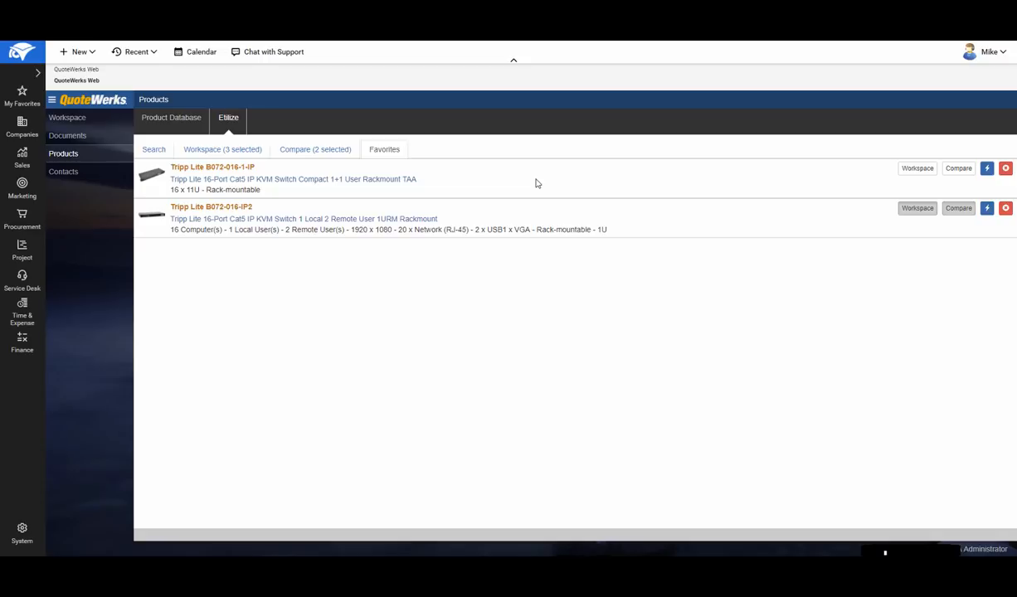
left_click(170, 117)
left_click(197, 185)
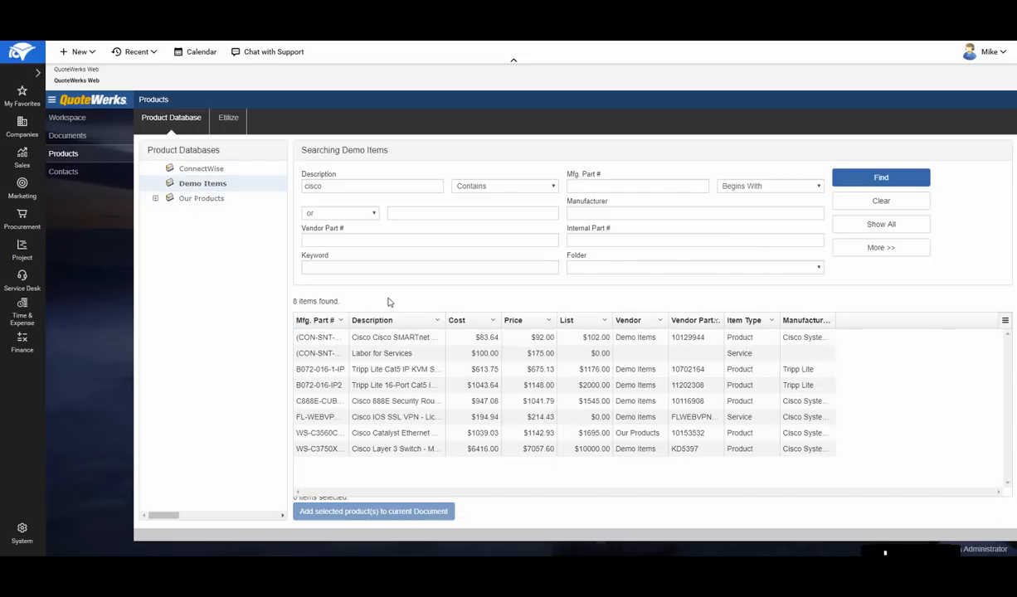
left_click(400, 341)
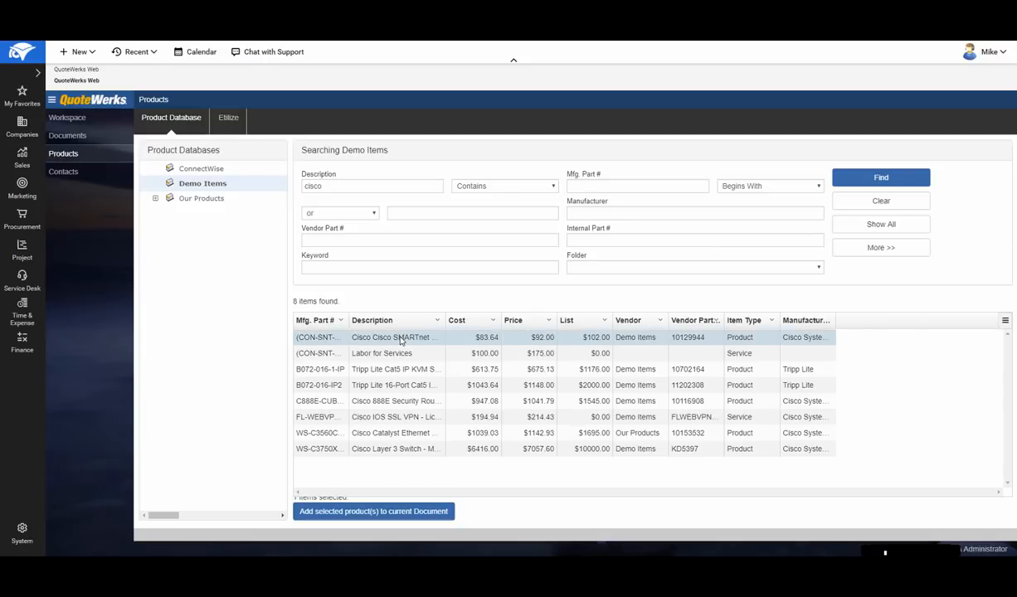
left_click(396, 420, "ctrl")
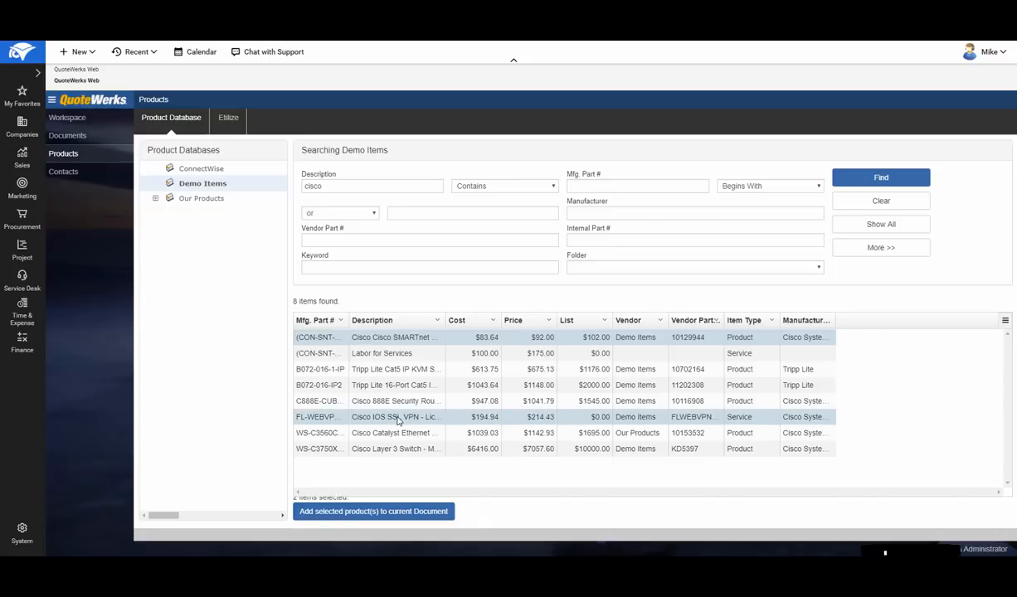
left_click(389, 514)
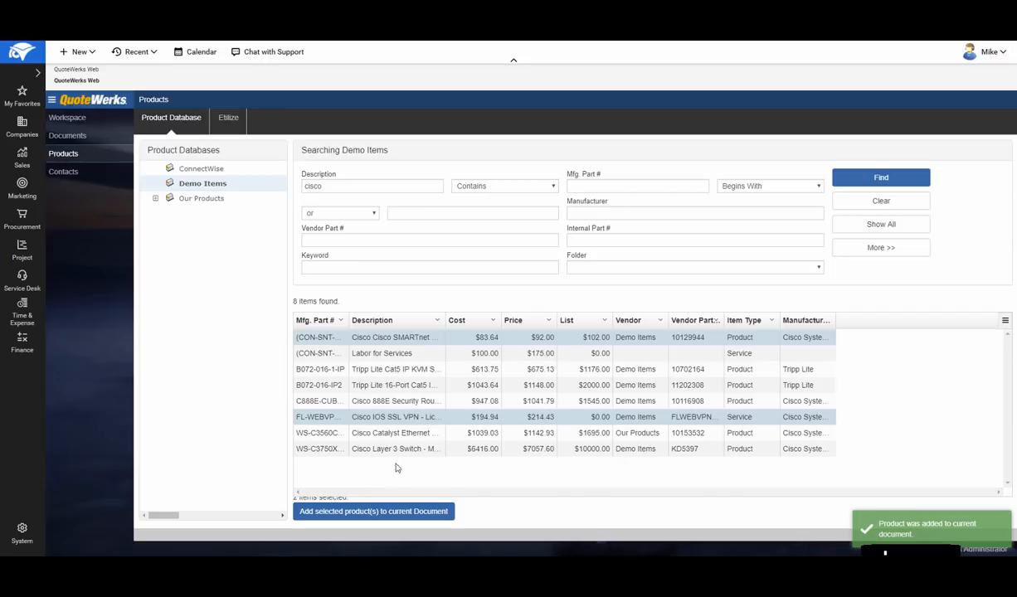
- Return to the quote's item list and move the Hardware section header above the Services header
left_click(67, 118)
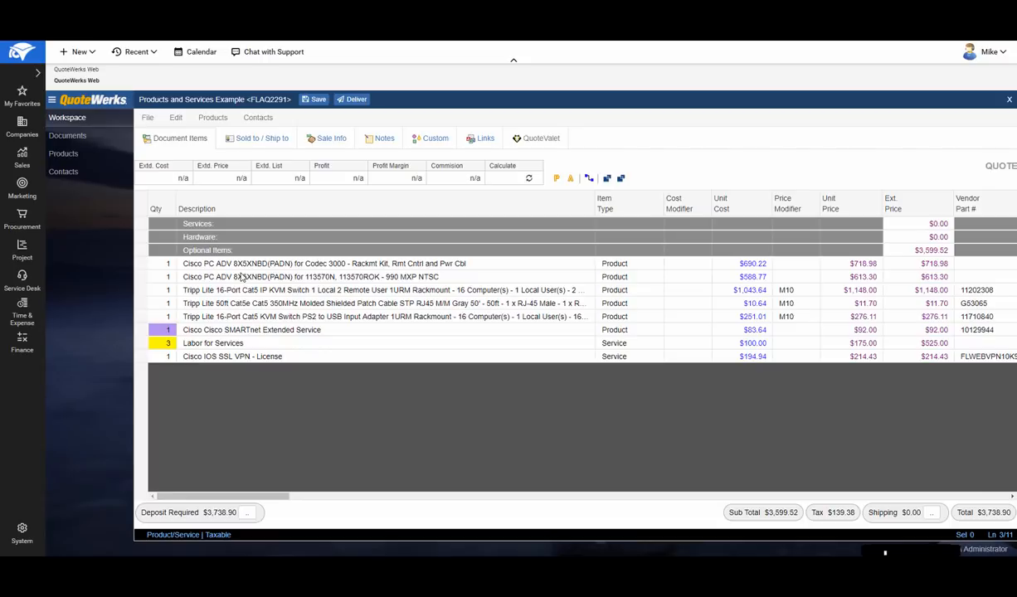
left_click(256, 264)
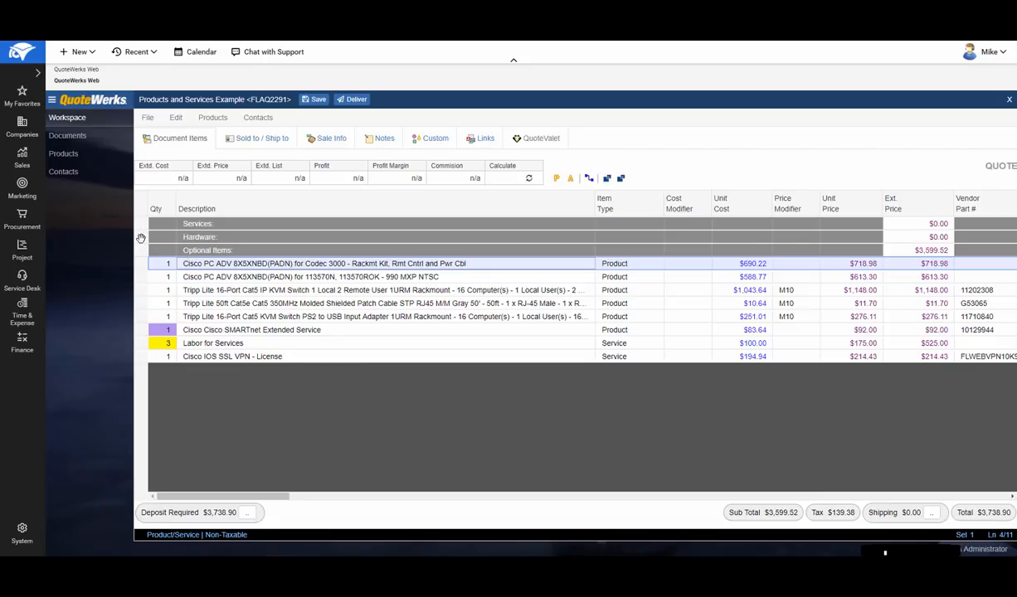
left_click_drag(141, 238, 143, 221)
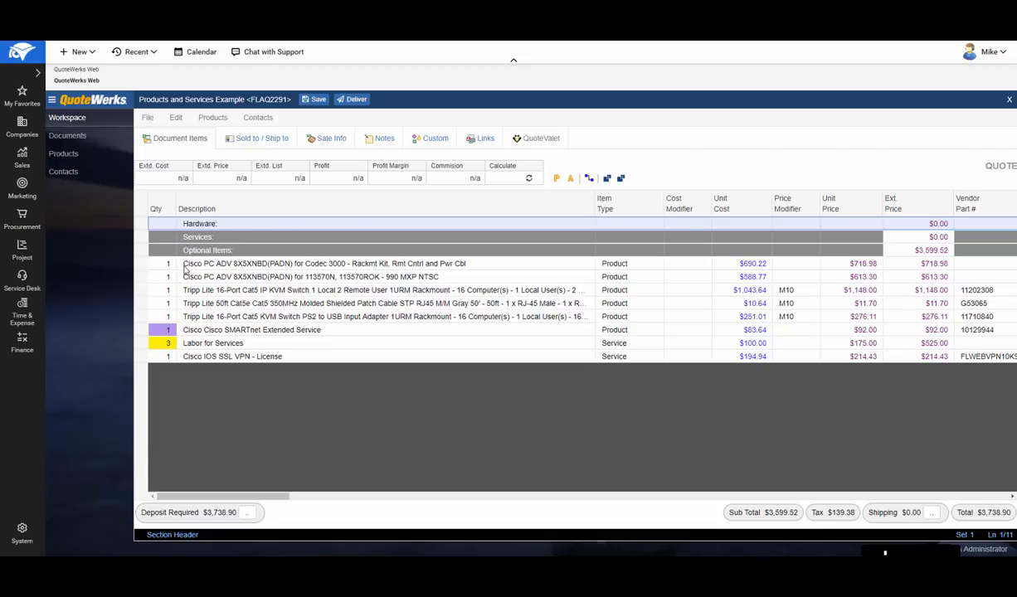
- Move both Cisco PC ADV items and the Tripp Lite 16-Port Cat5 IP KVM Switch under the Hardware header
left_click(142, 264)
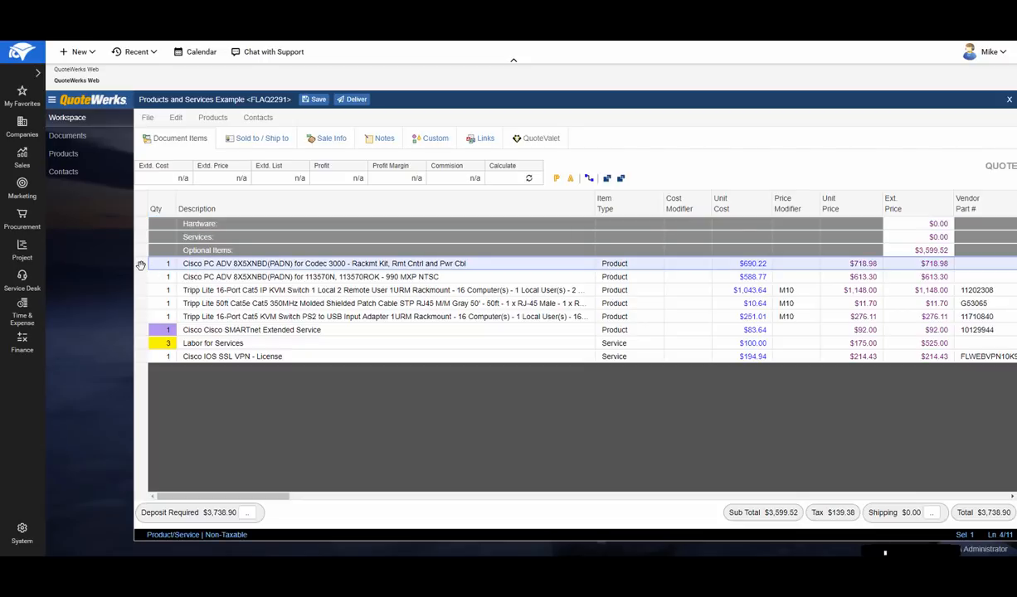
left_click_drag(141, 266, 162, 236)
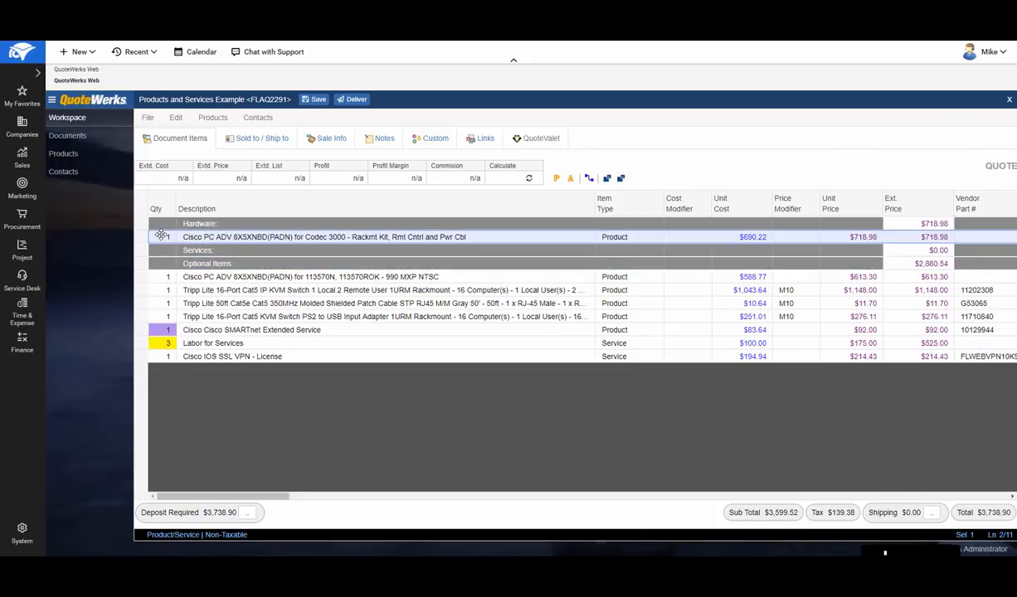
left_click(142, 278)
left_click(142, 290, "ctrl")
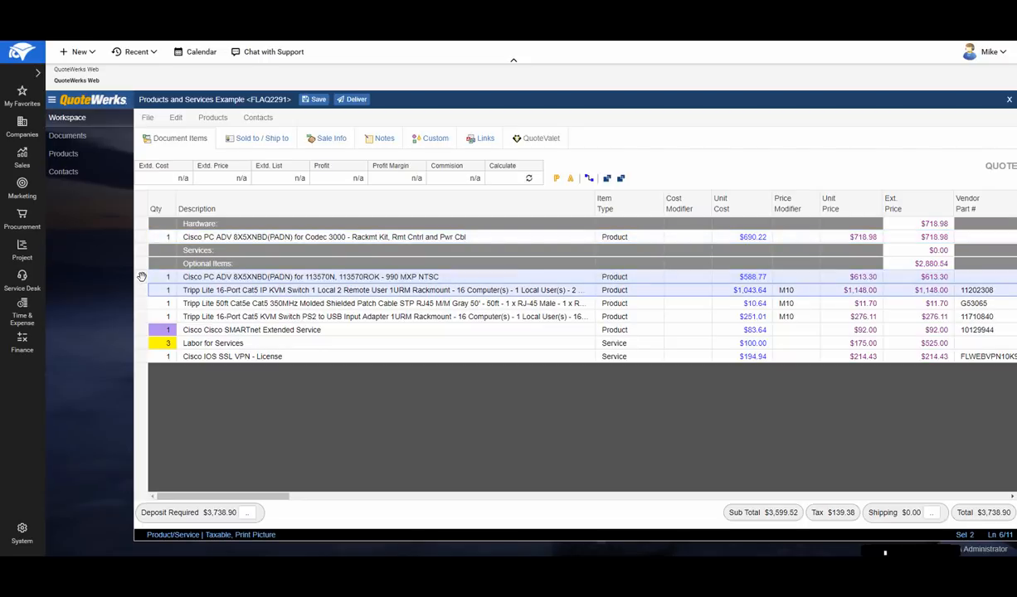
left_click_drag(142, 276, 158, 248)
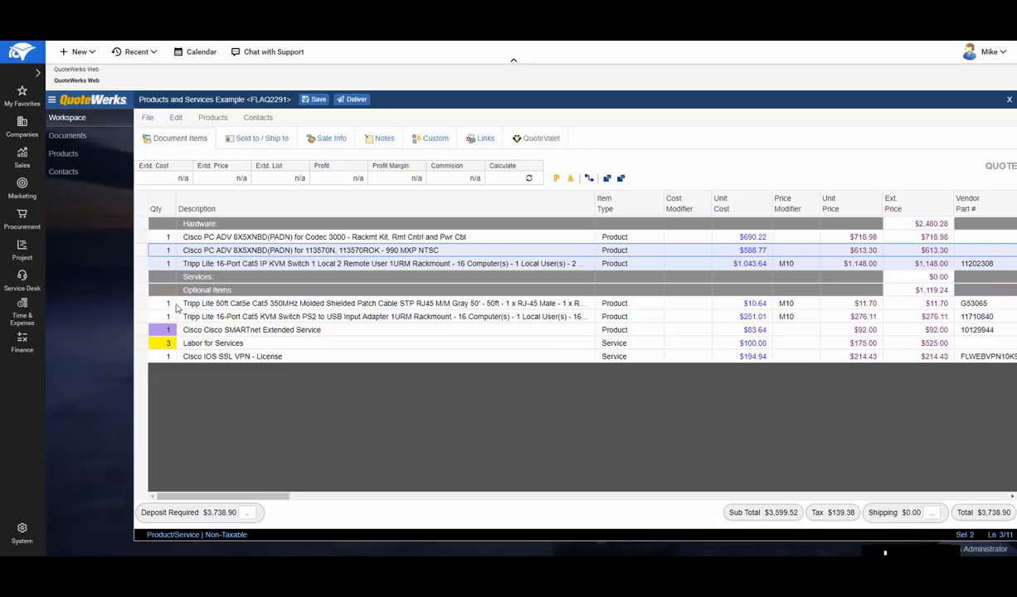
- Move the Tripp Lite KVM Switch PS2 to USB and the Cisco IOS SSL VPN license together into the Hardware section
left_click(142, 316)
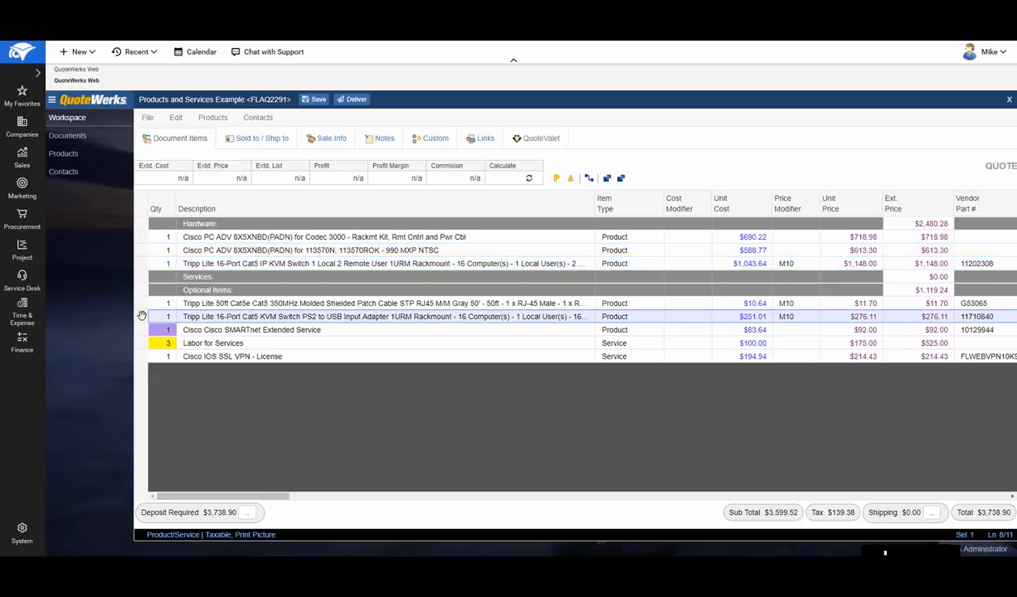
left_click(141, 356, "ctrl")
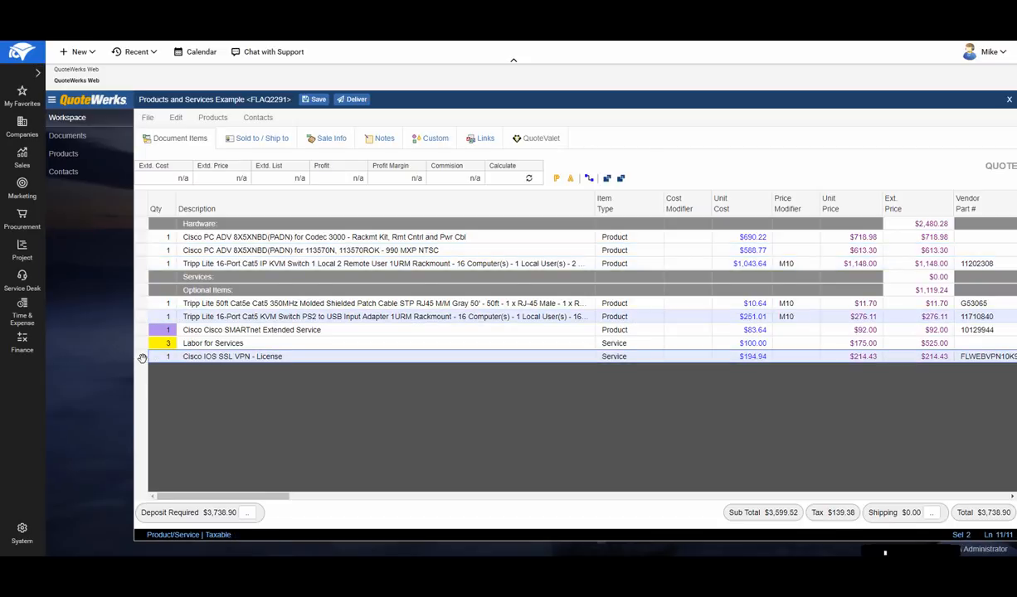
left_click_drag(139, 314, 154, 274)
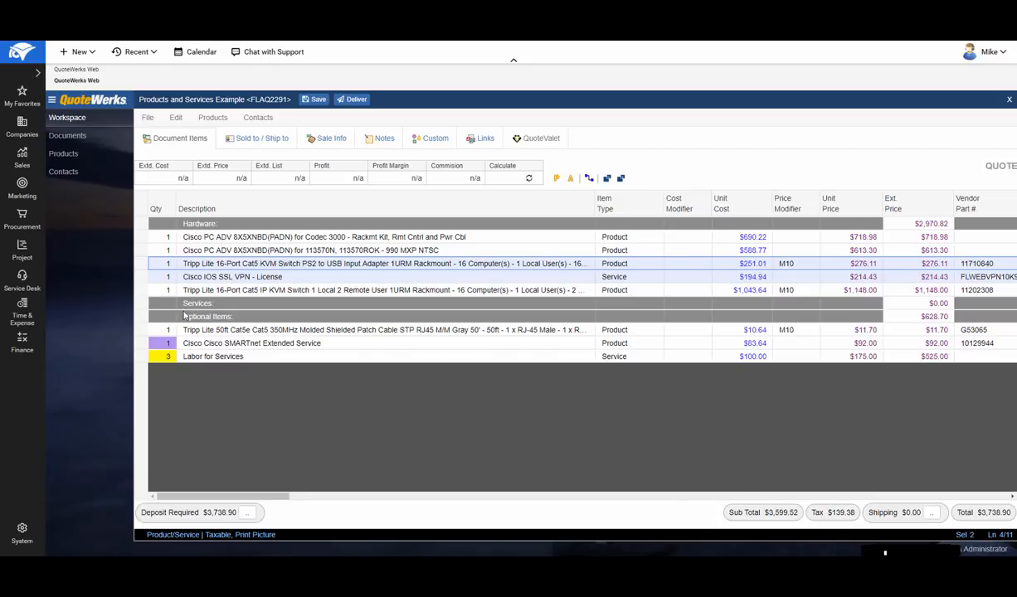
- Move Cisco SMARTnet Extended Service and Labor for Services under Services, and the Cisco IOS SSL VPN license to the end of Optional Items
left_click_drag(139, 342, 146, 308)
left_click_drag(143, 357, 181, 324)
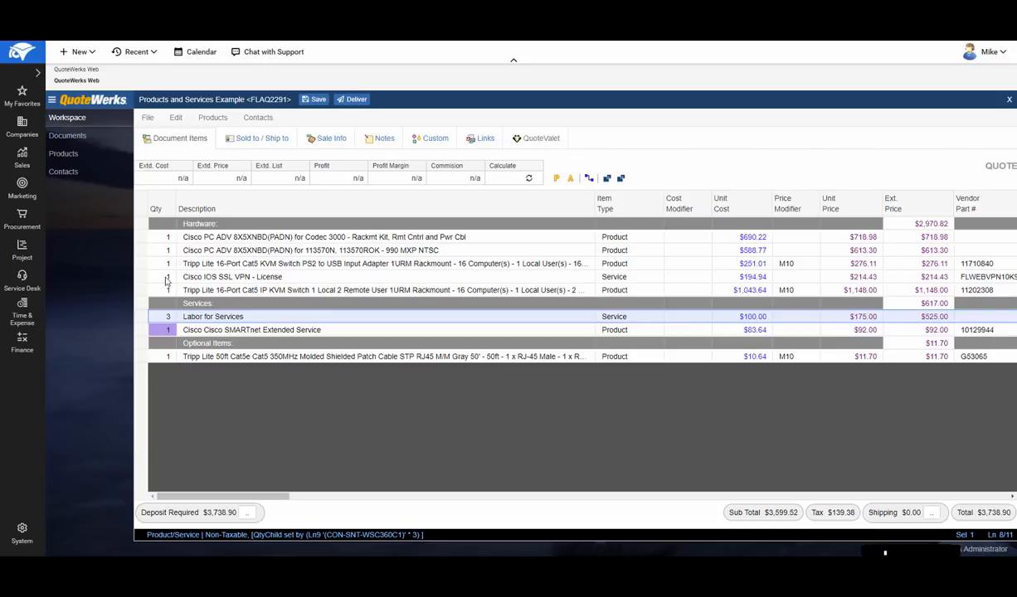
left_click_drag(166, 281, 269, 376)
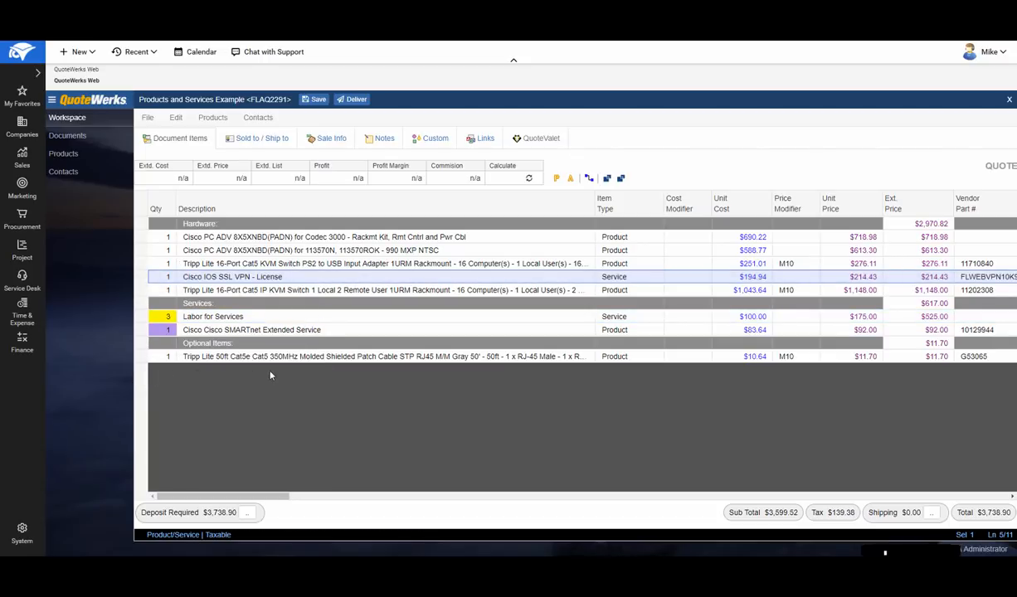
left_click_drag(141, 275, 198, 373)
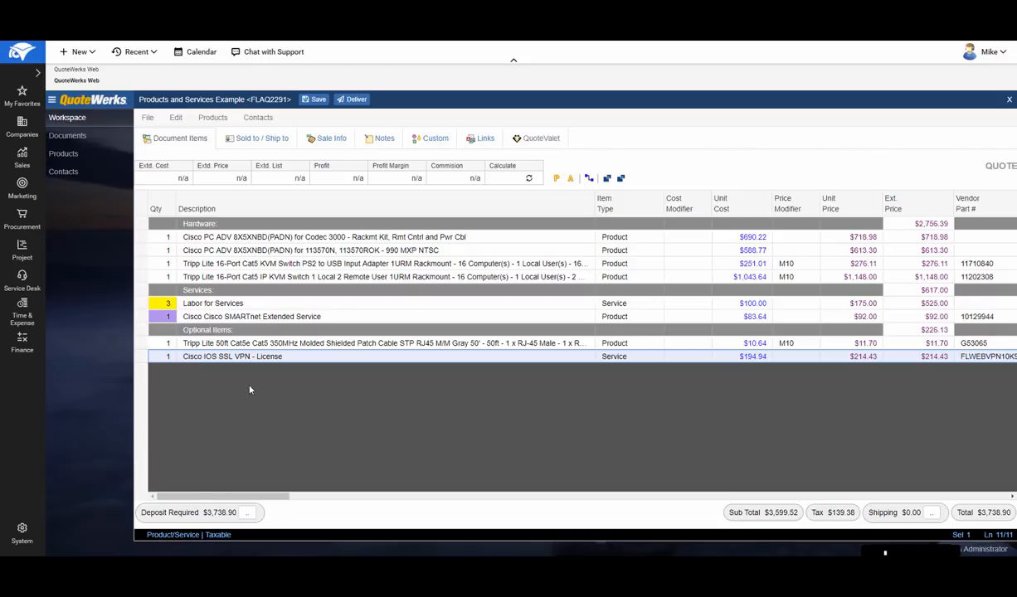
- Shorten the first Hardware item's description to "Cisco PC ADV 8X5XNBD(PADN) for Codec 3000"
left_click(477, 239)
left_click(477, 240)
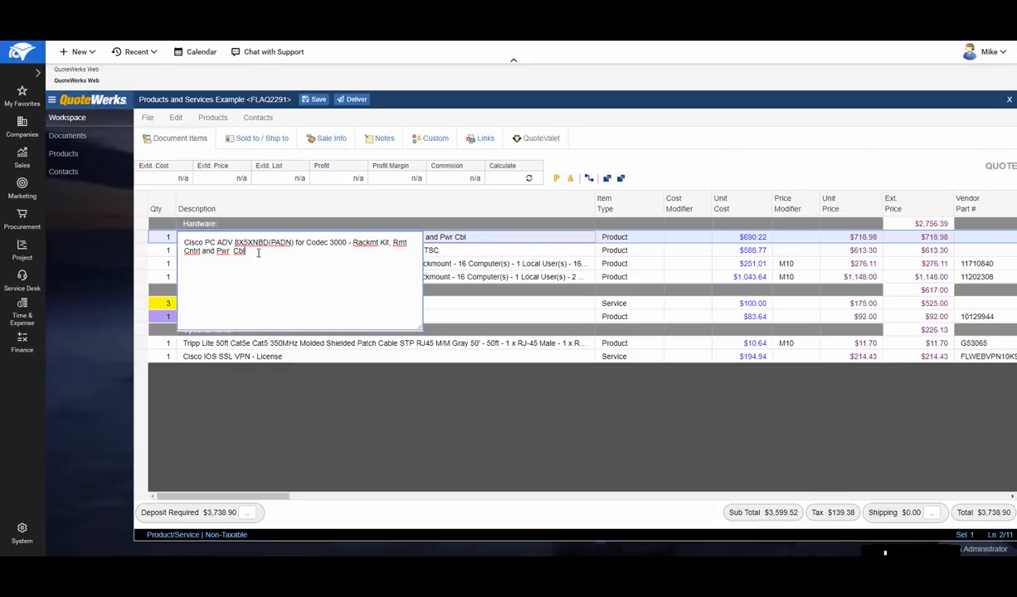
left_click_drag(258, 252, 345, 247)
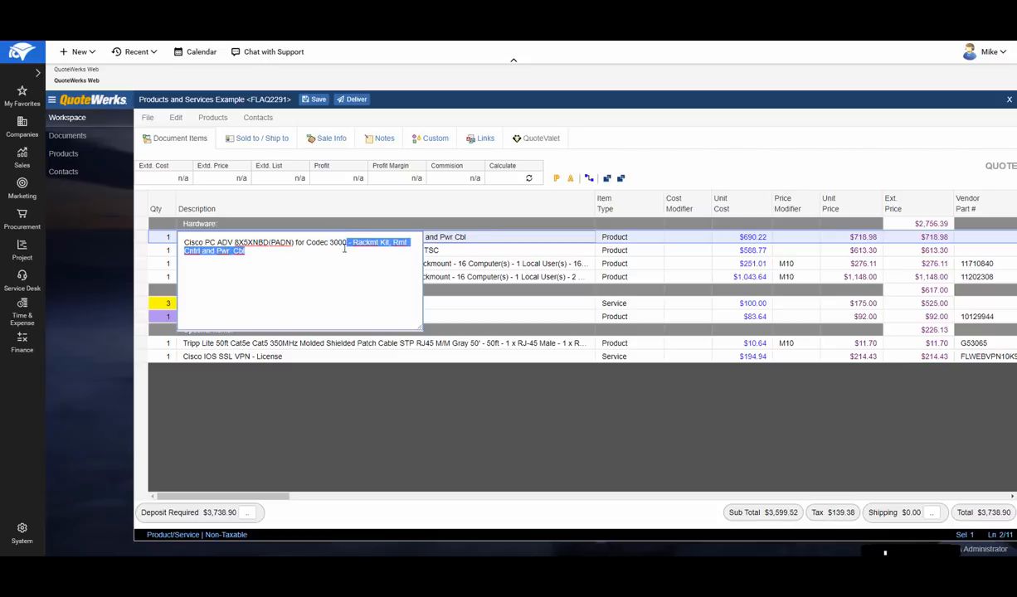
key("Delete")
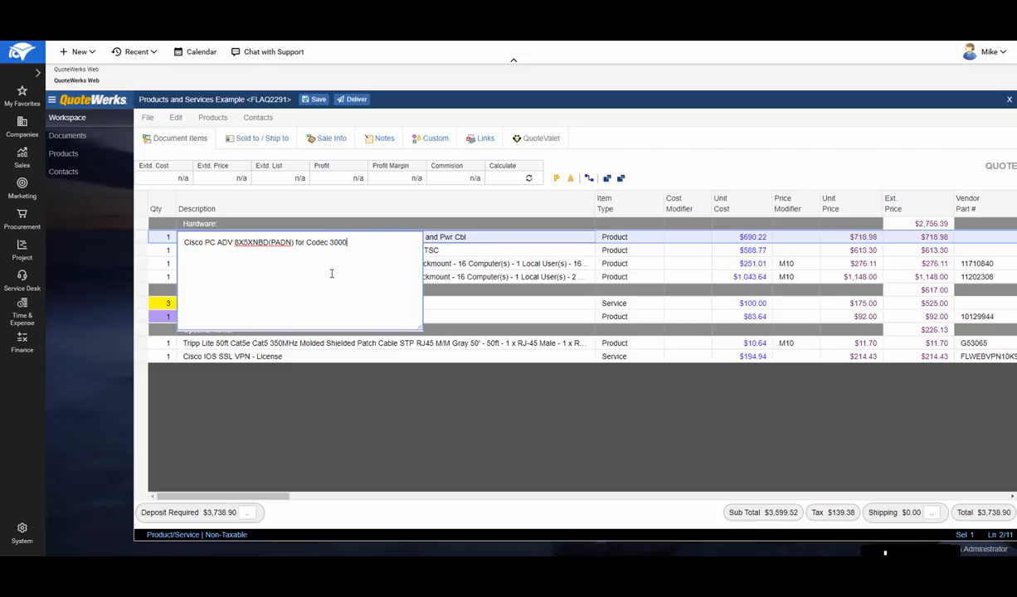
left_click(477, 242)
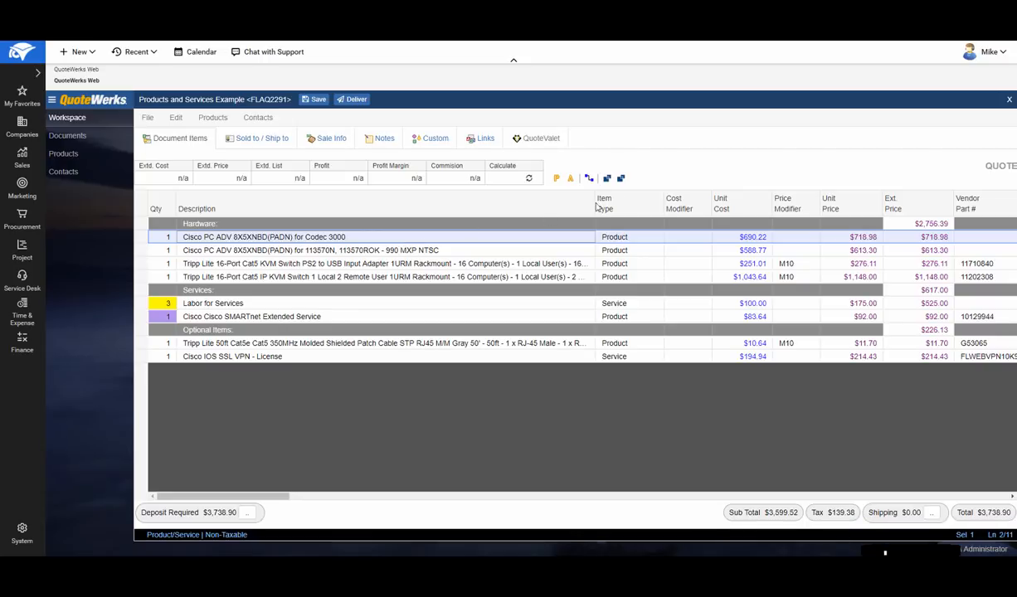
- Show the description panel and append "- New Description" to the Codec 3000 item's description
left_click(622, 180)
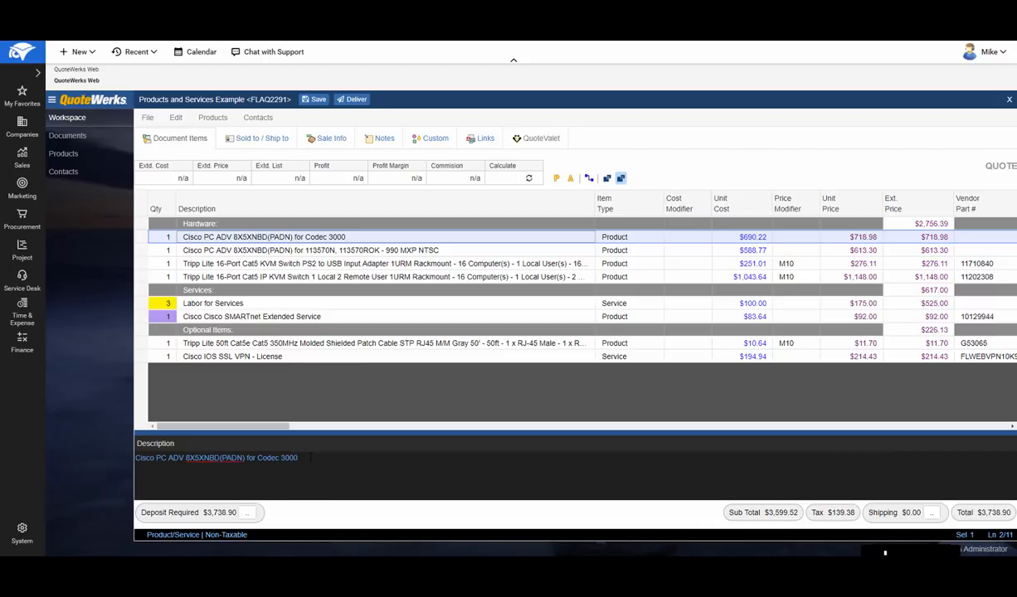
type("- New Description")
left_click(311, 249)
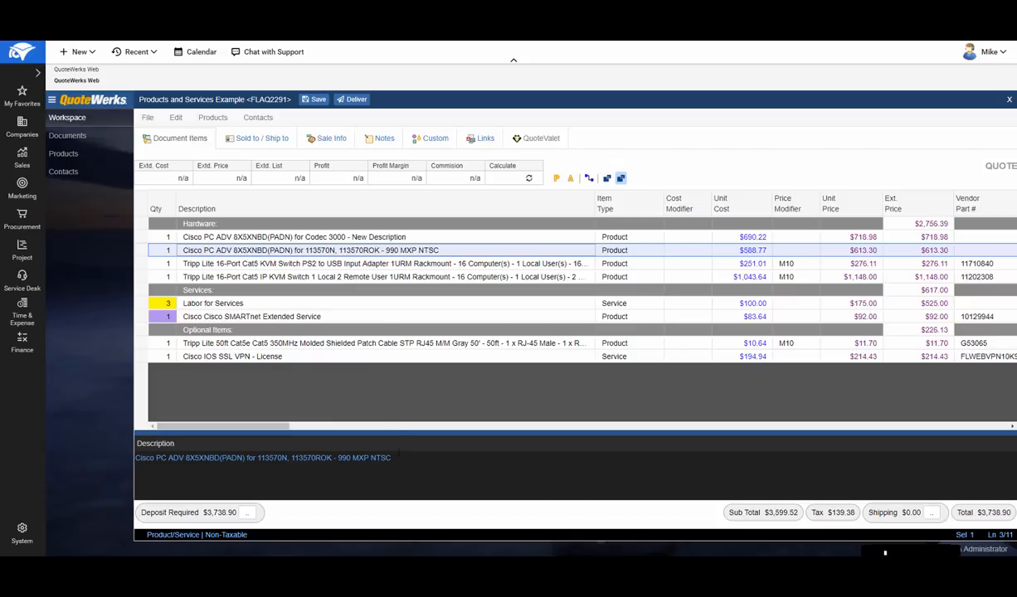
- Review the full descriptions of the Tripp Lite KVM switches and both Services items, and hide the description panel
left_click(364, 263)
left_click(381, 278)
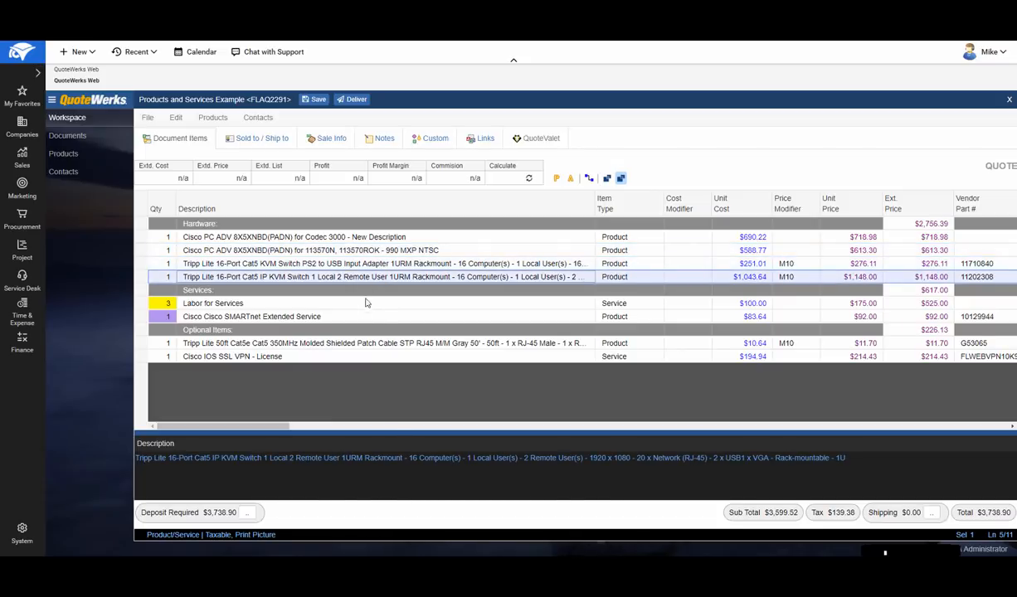
left_click(366, 303)
left_click(347, 317)
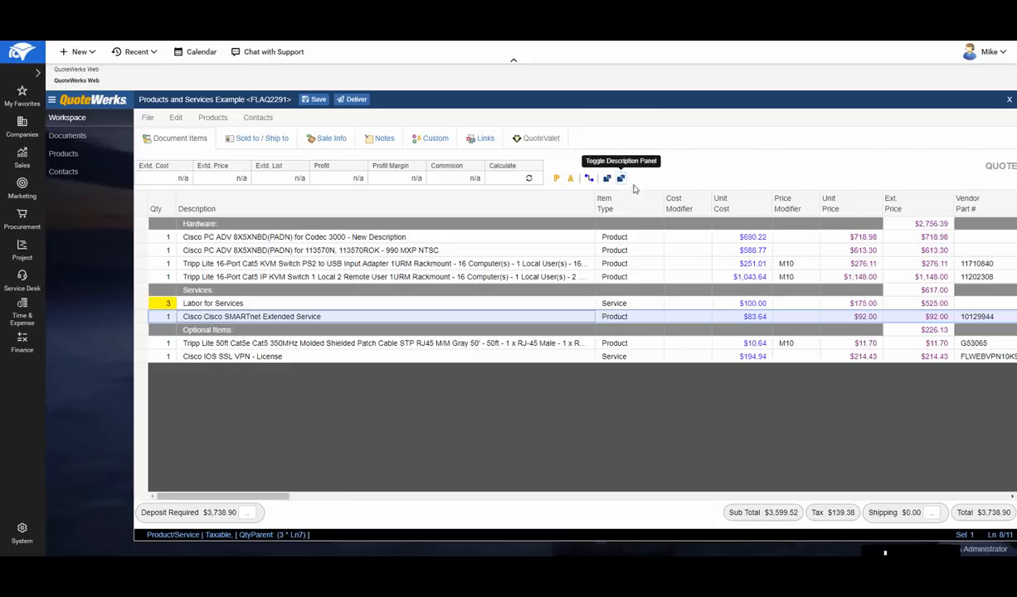
left_click(621, 179)
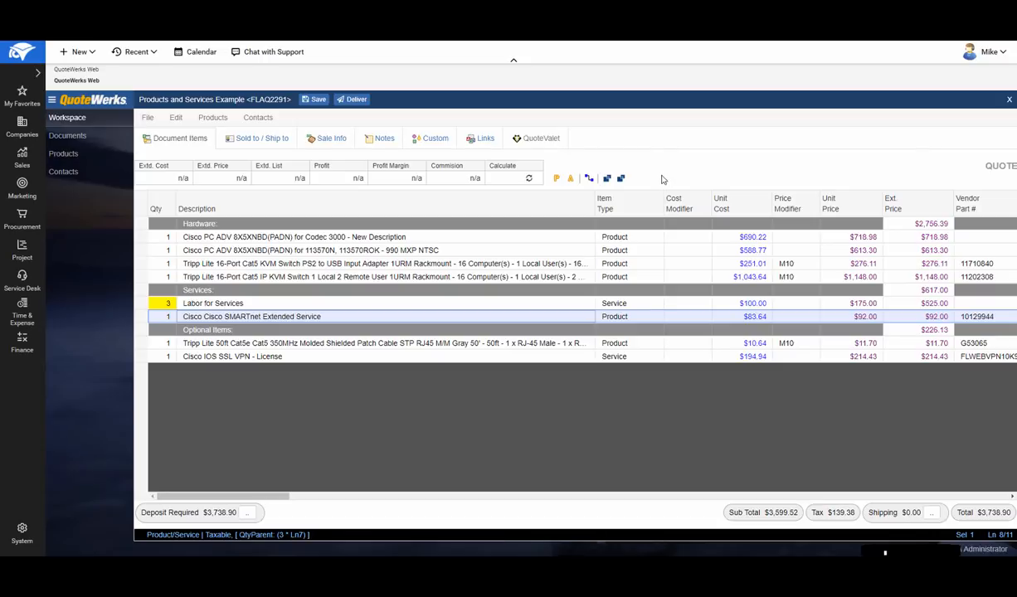
- Show the item panel for Cisco SMARTnet Extended Service, turn off ordering by name, and set its item type to Service
left_click(607, 180)
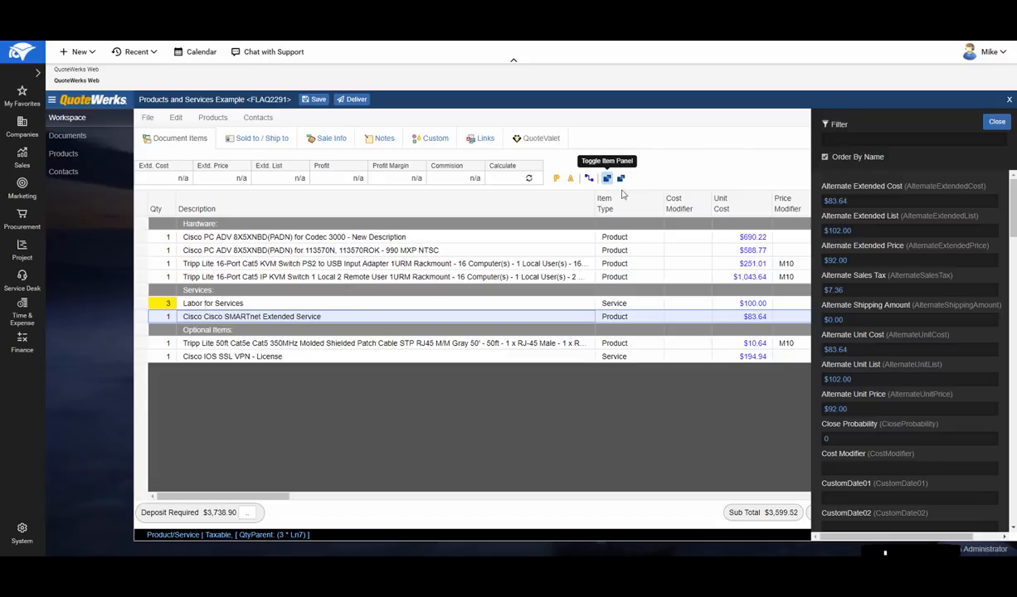
mouse_move(1014, 196)
left_mouse_down()
mouse_move(1007, 440)
mouse_move(1012, 208)
left_mouse_up()
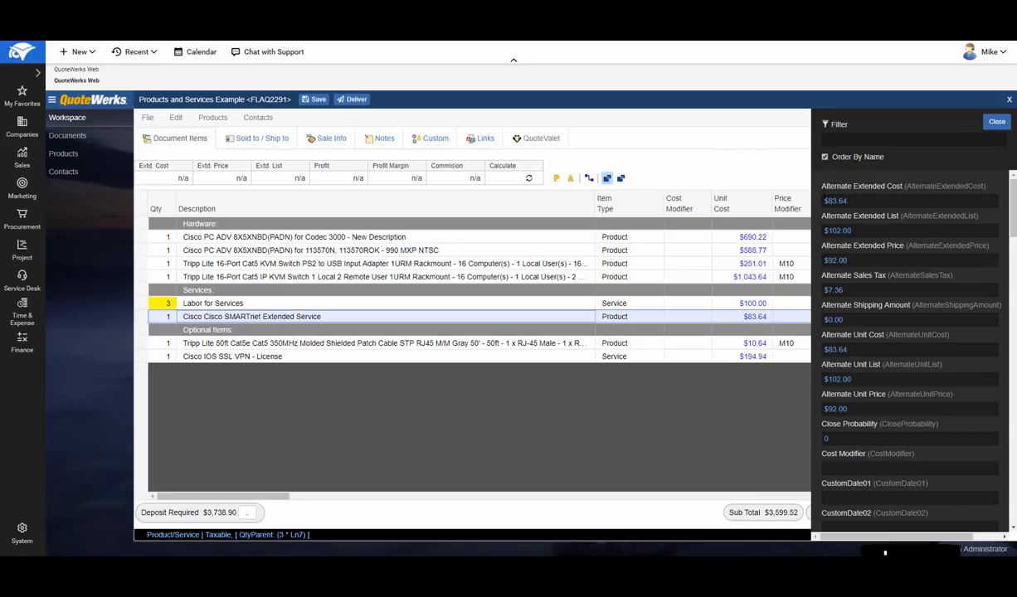
left_click(826, 157)
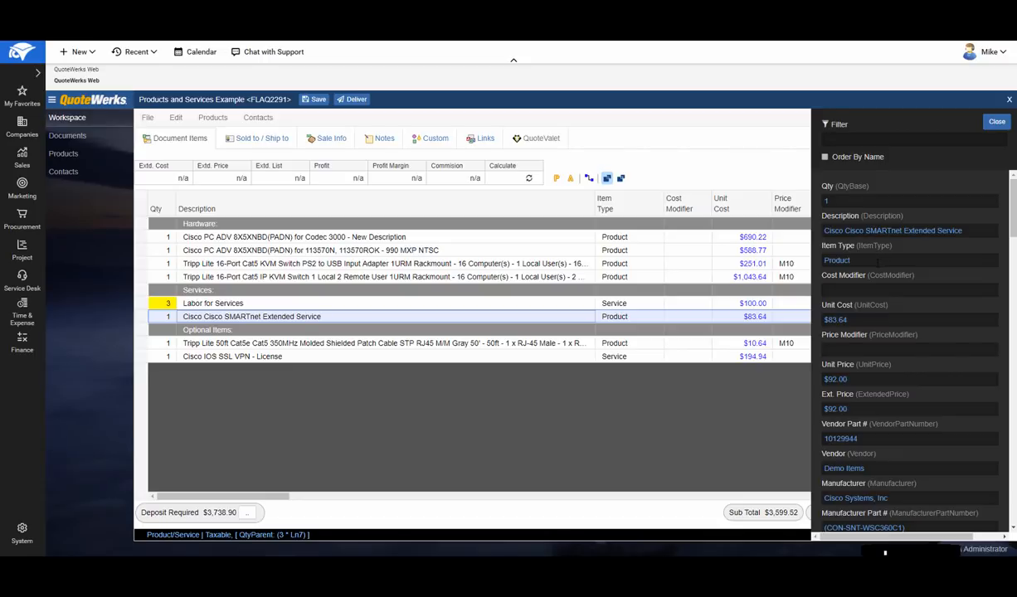
left_click(878, 262)
type("Service")
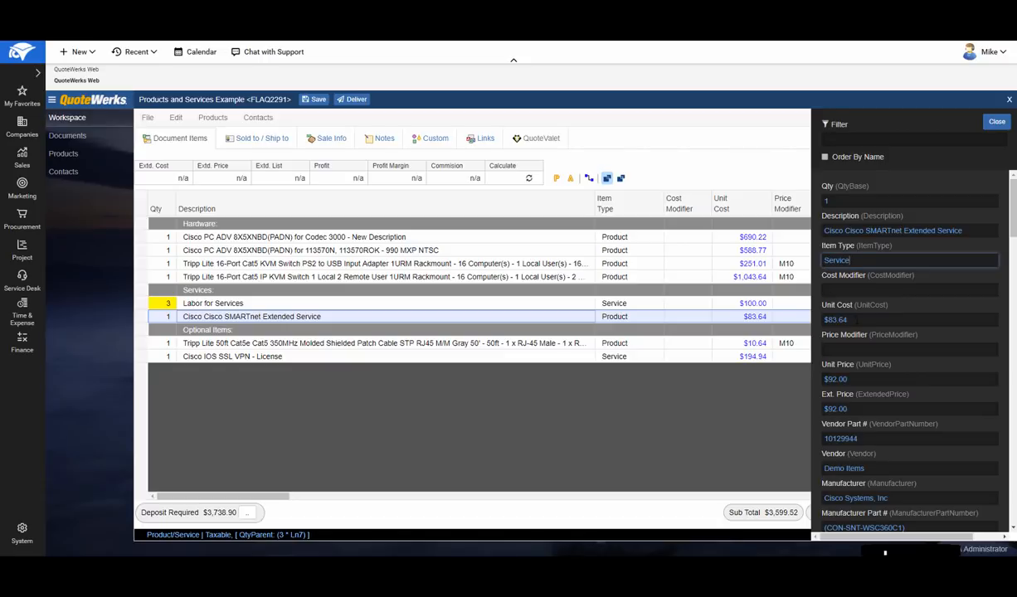
- Set the Cisco SMARTnet Extended Service unit price to 1500.00 and close the item panel
left_click(861, 380)
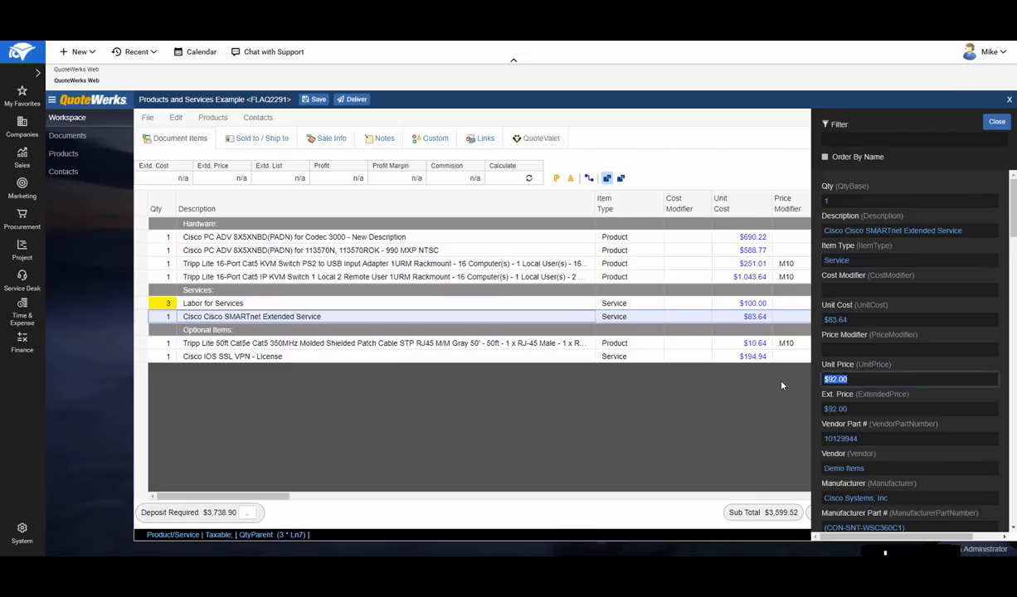
type("15")
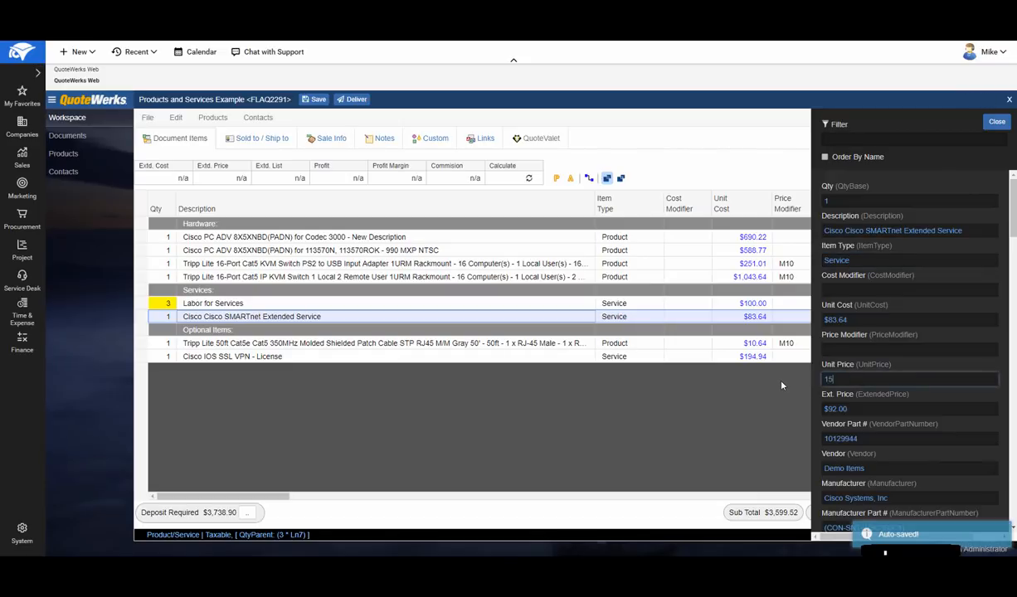
type("00.00")
left_click(871, 409)
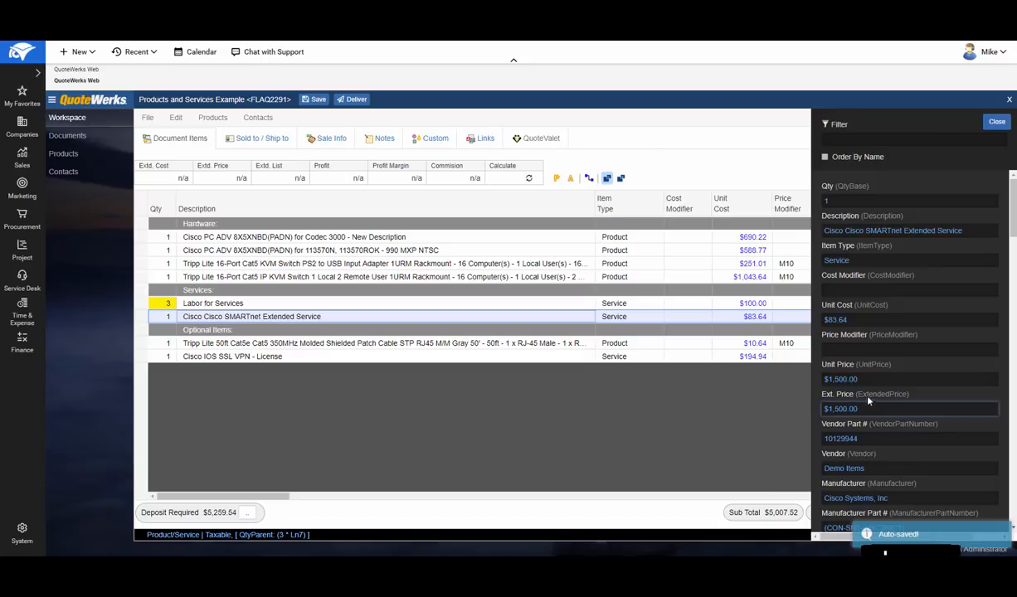
left_click(995, 126)
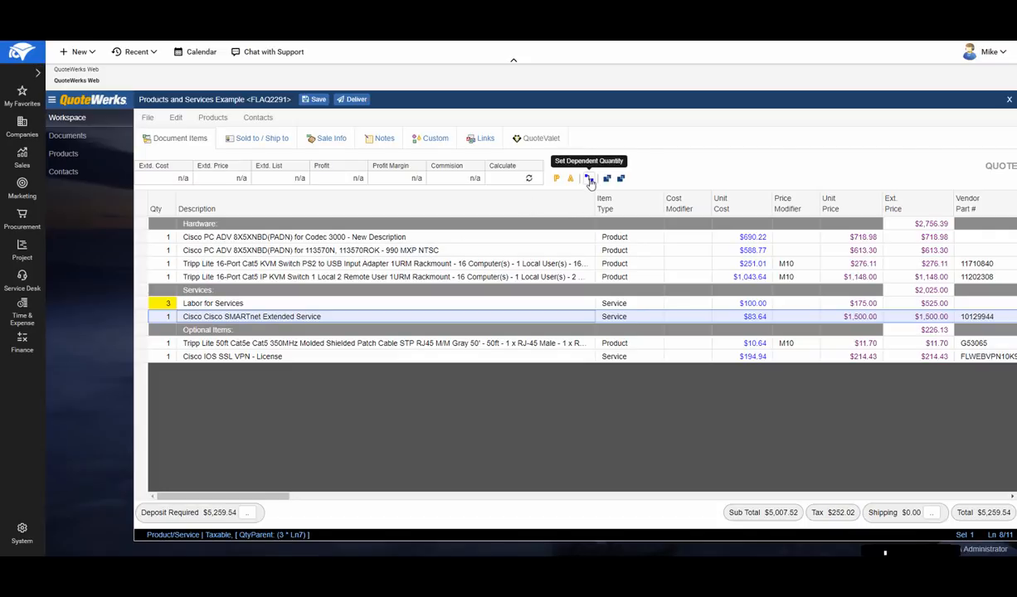
- Set the quantity of Cisco SMARTnet Extended Service to 4
left_click(290, 276)
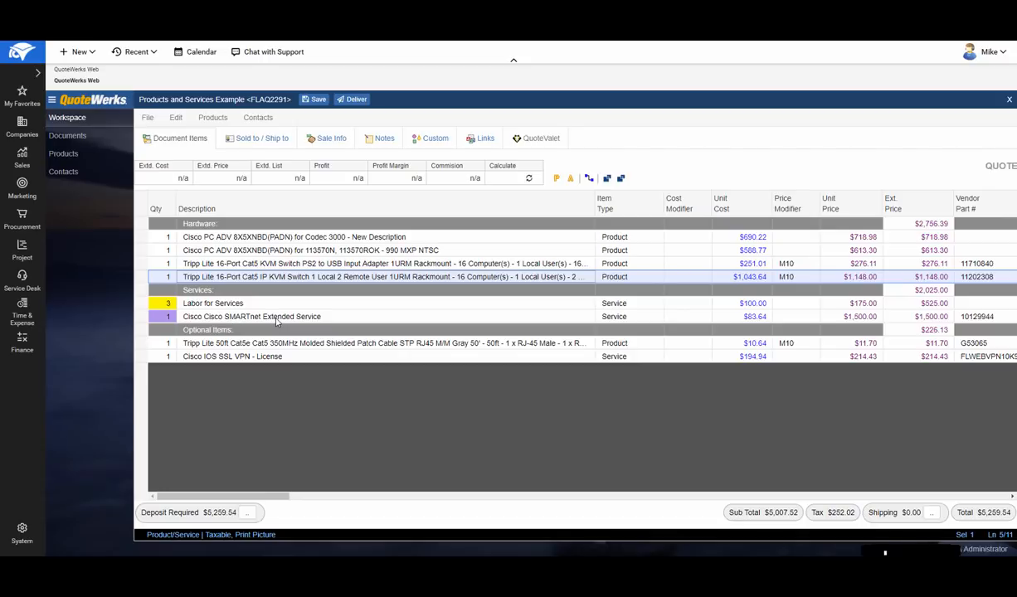
left_click(168, 317)
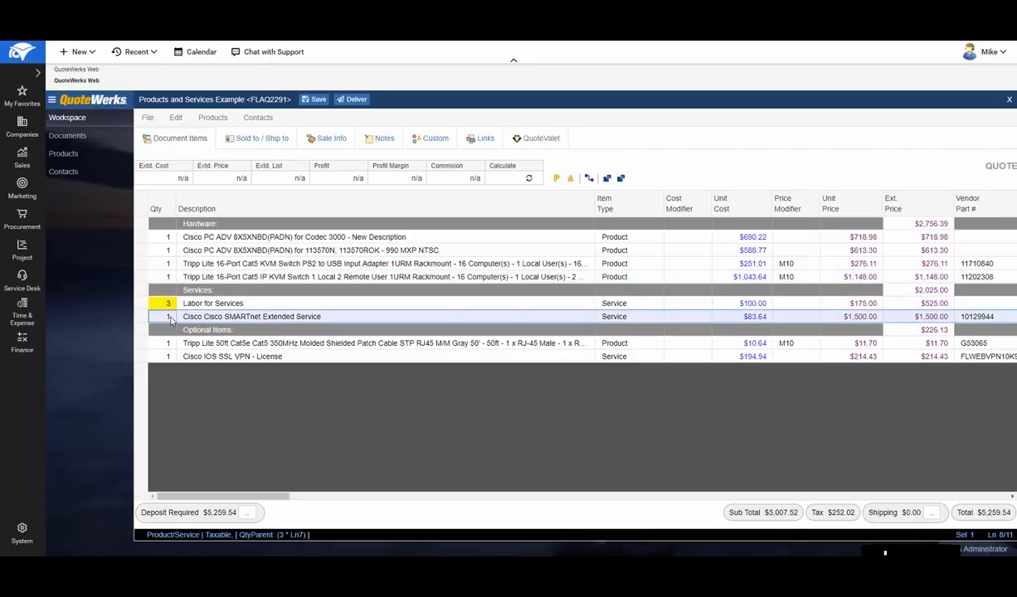
type("4")
left_click(272, 304)
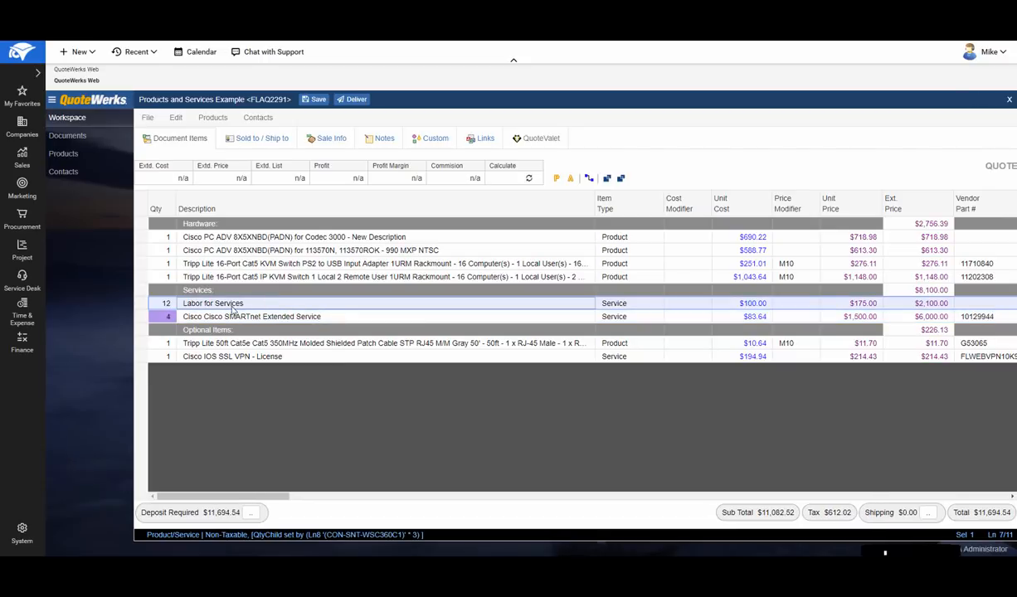
- Make the Tripp Lite KVM Switch PS2 to USB quantity dependent on the Cisco PC ADV 113570N item with multiplier 4
left_click(144, 251)
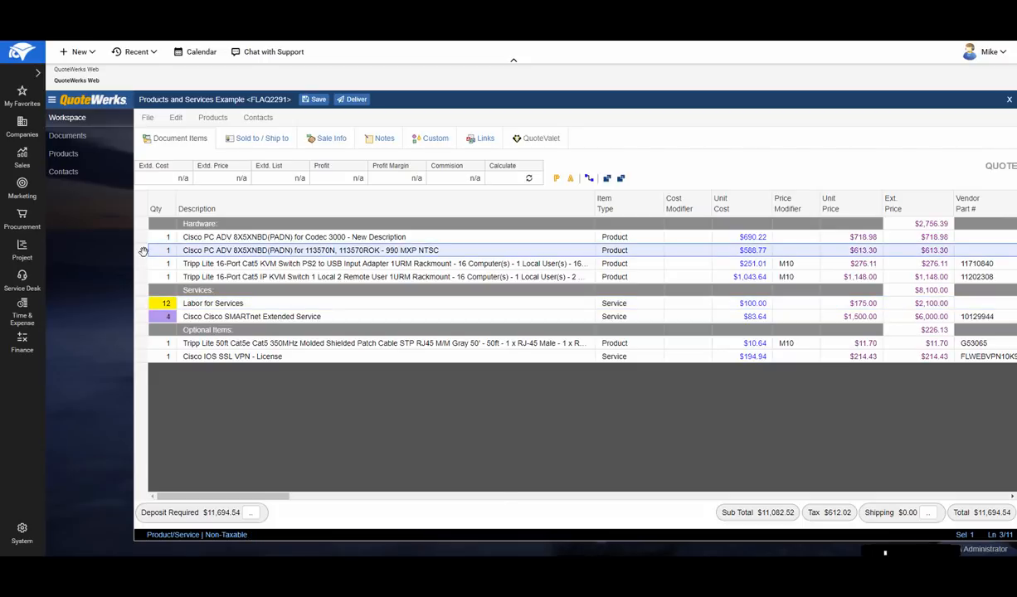
left_click(144, 264, "ctrl")
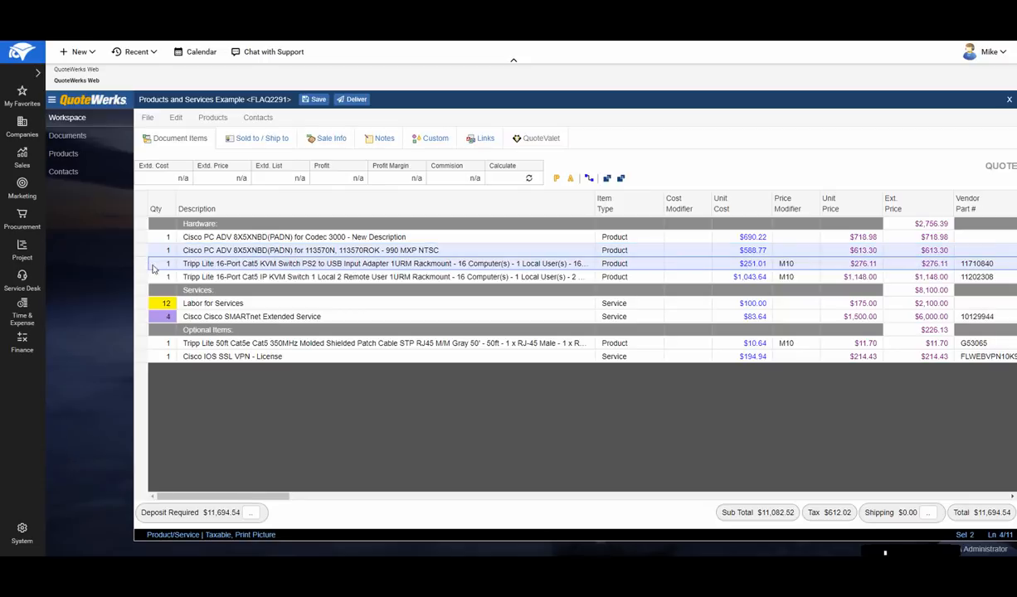
left_click(590, 178)
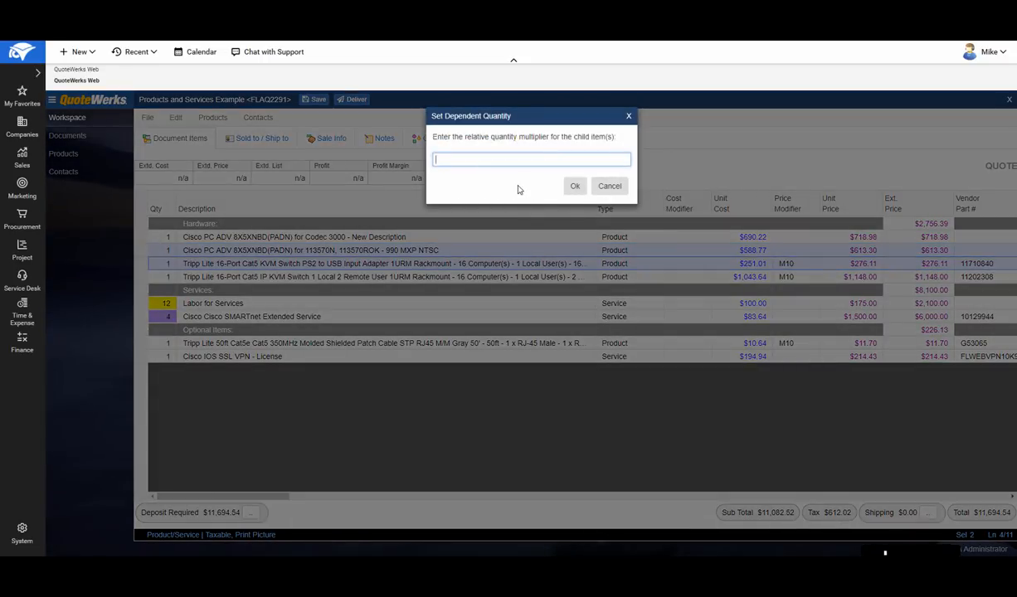
type("1")
left_click(574, 186)
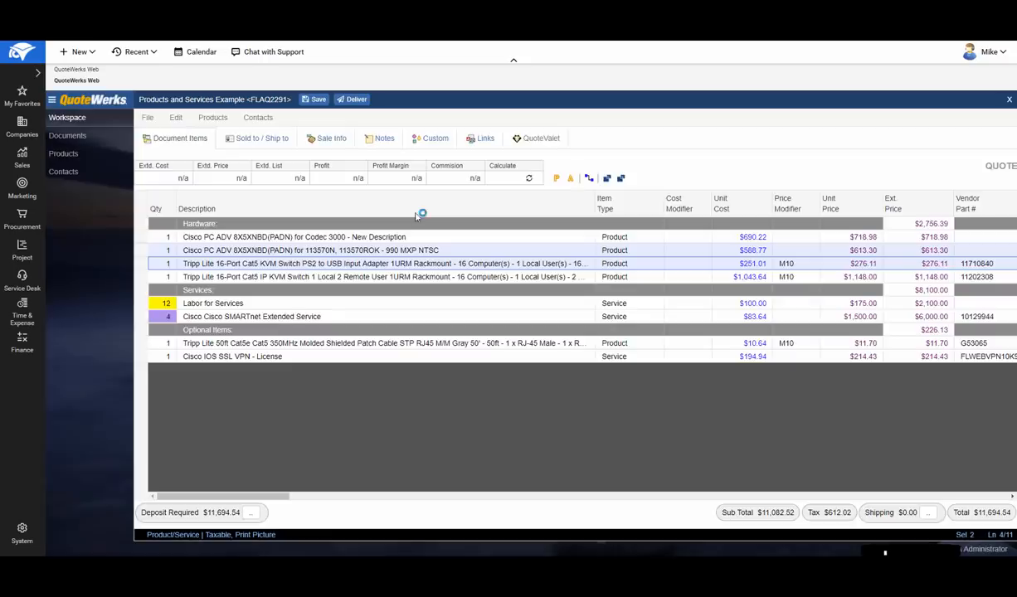
left_click(216, 239)
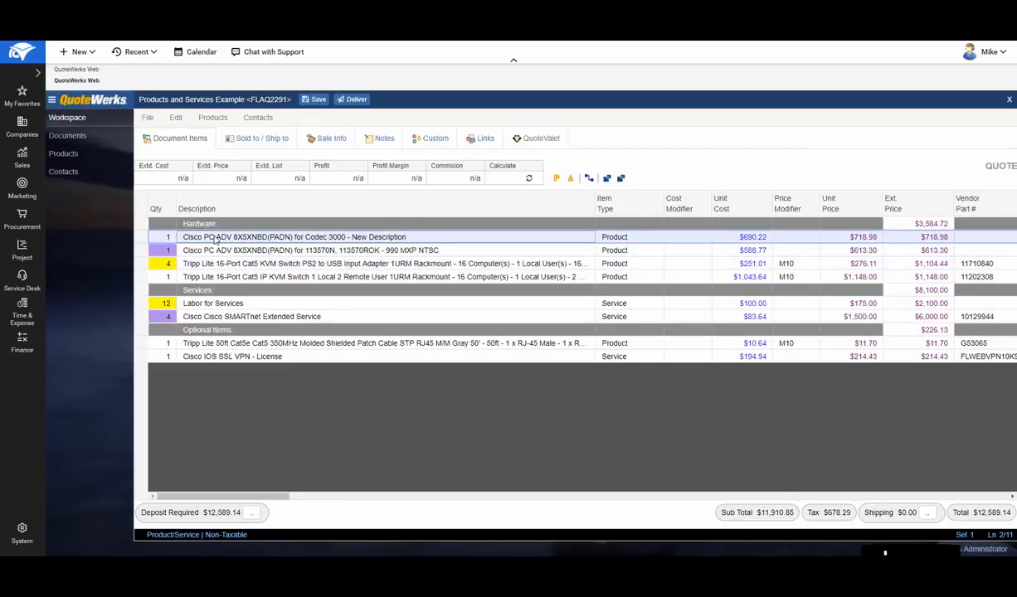
- Set the quantity of the Cisco PC ADV 113570N item to 3
left_click(158, 249)
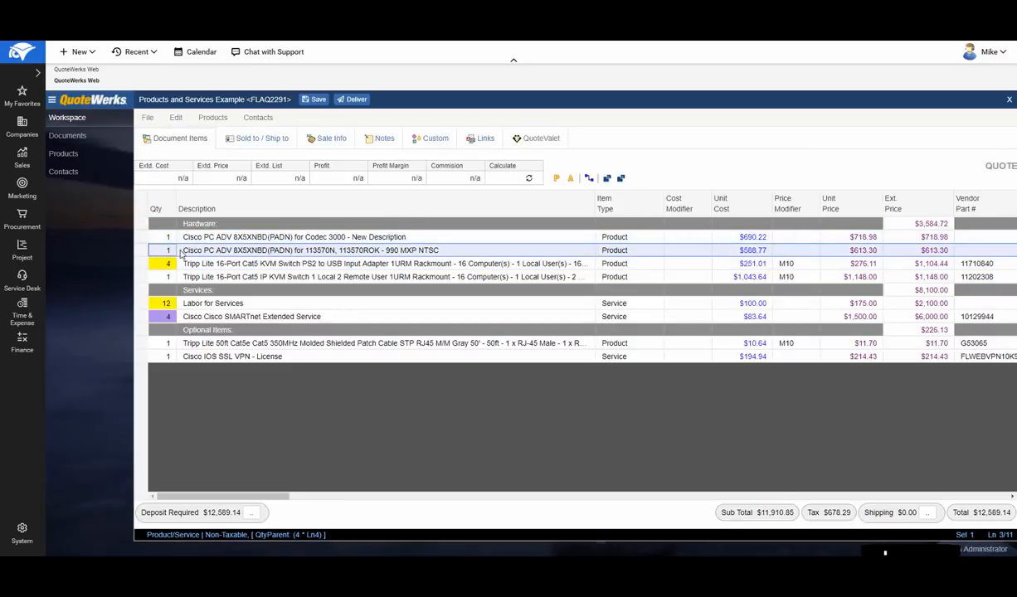
type("3")
left_click(206, 277)
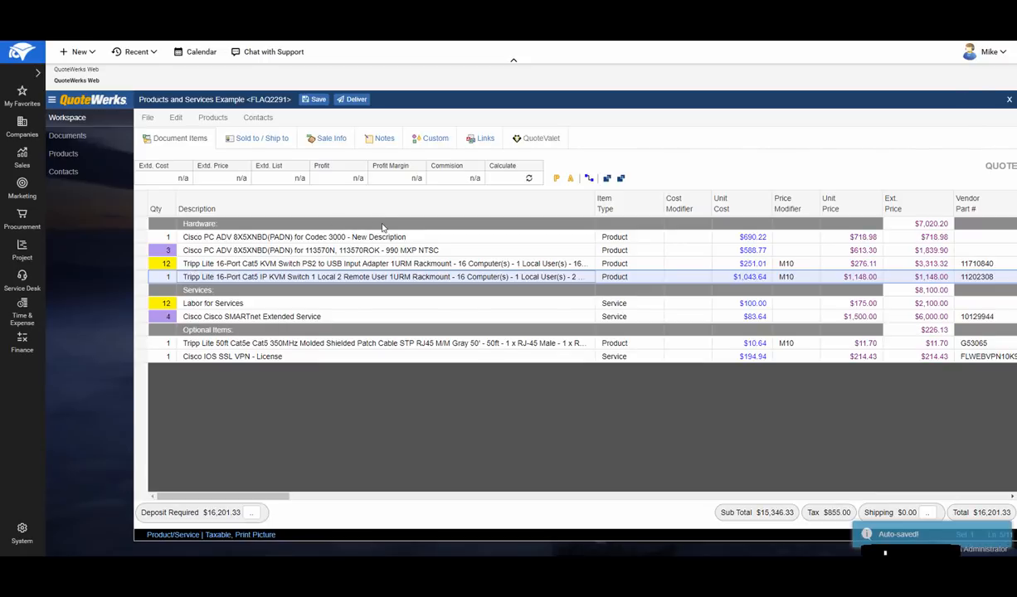
- Examine the line attributes of the Tripp Lite 16-Port Cat5 IP KVM Switch without changing them
left_click(571, 181)
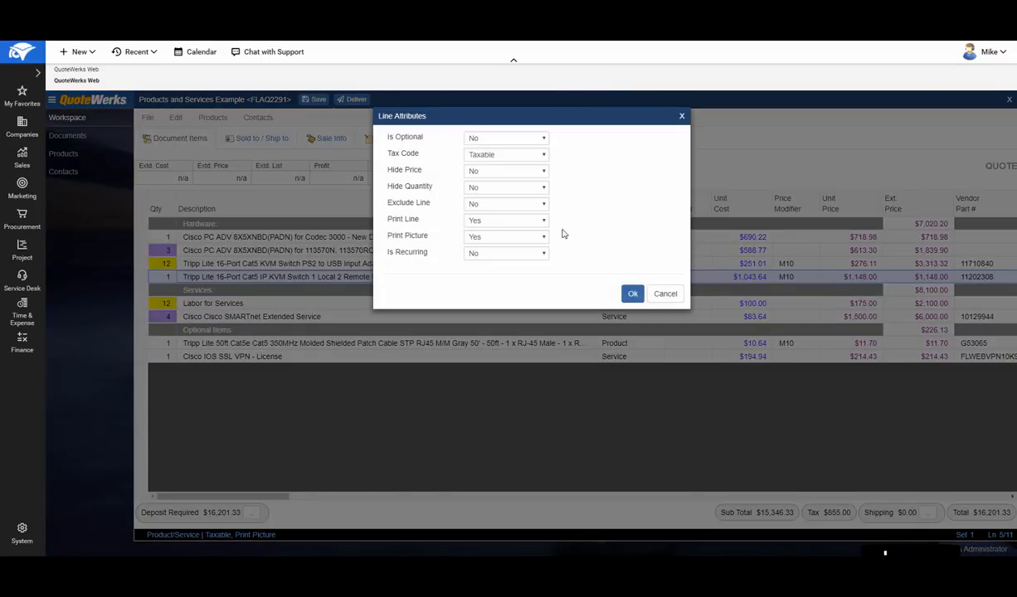
left_click(666, 295)
right_click(135, 264)
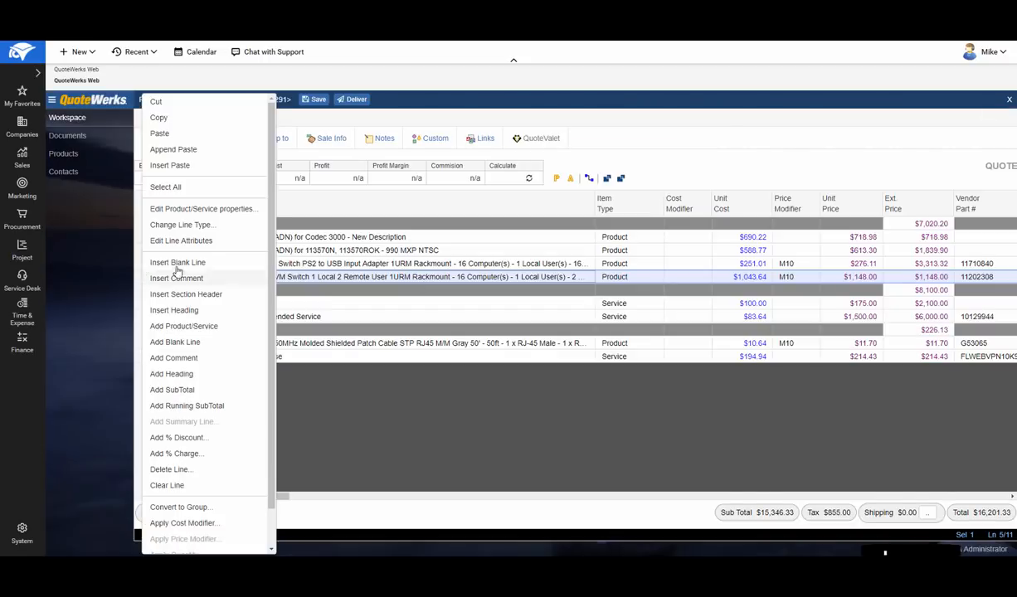
left_click(207, 240)
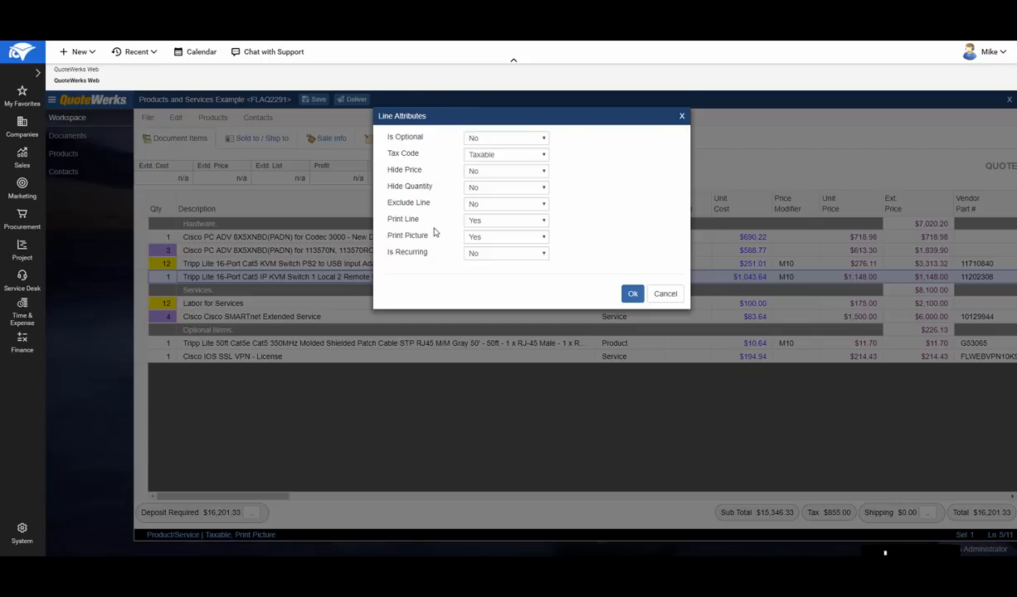
left_click(664, 294)
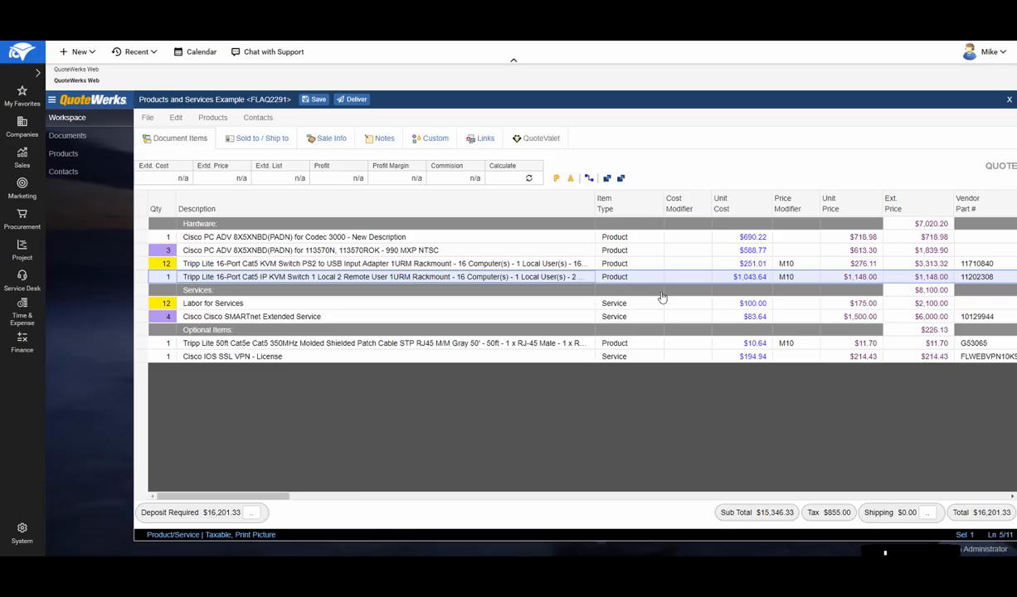
- Mark both items under the Optional Items header as optional and selected, and calculate their cost, price and profit figures
left_click(141, 344)
left_click(141, 358, "ctrl")
right_click(142, 358)
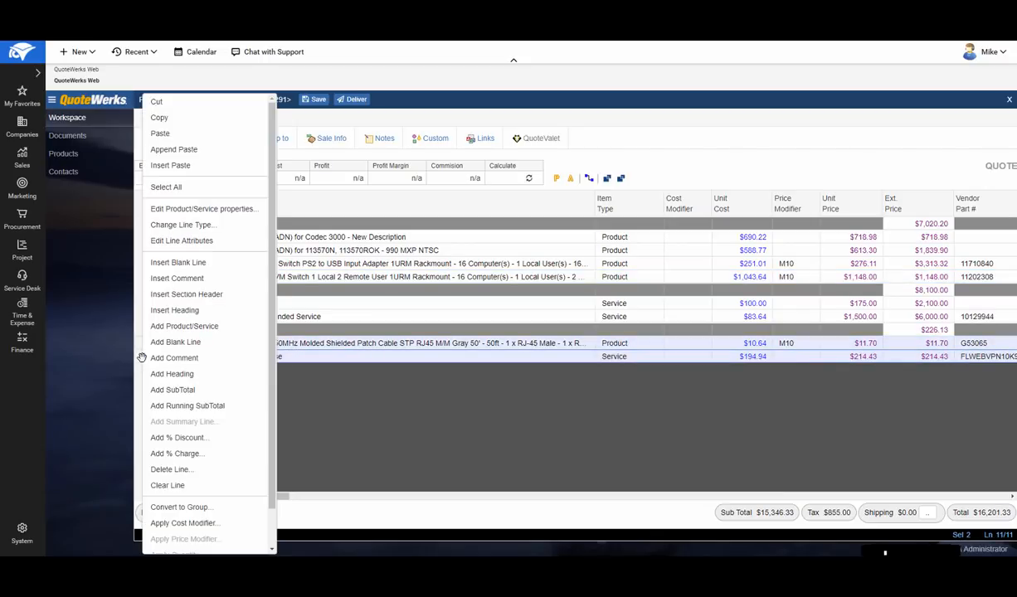
left_click(194, 240)
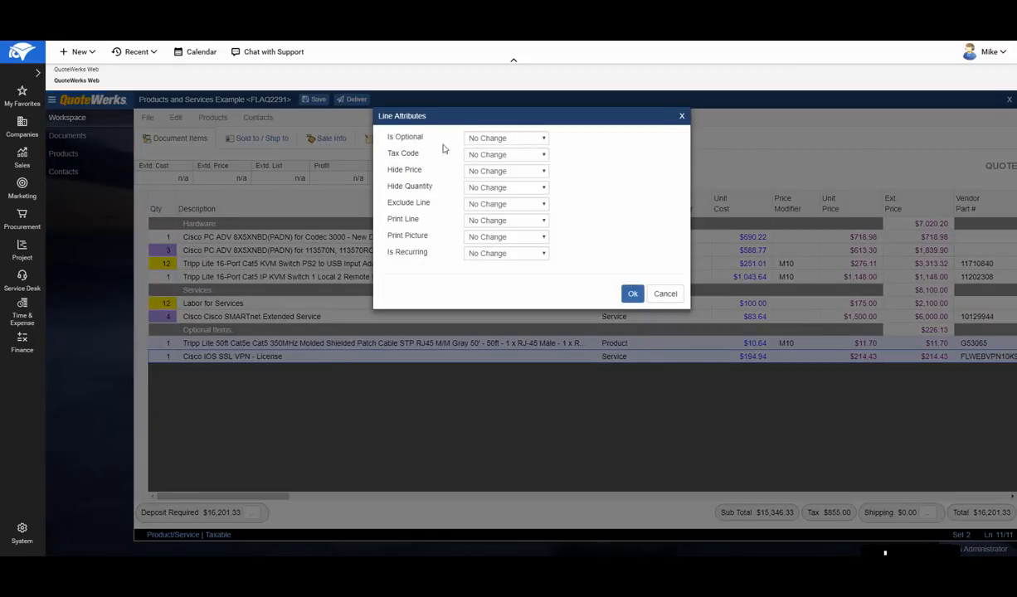
left_click(491, 139)
left_click(490, 155)
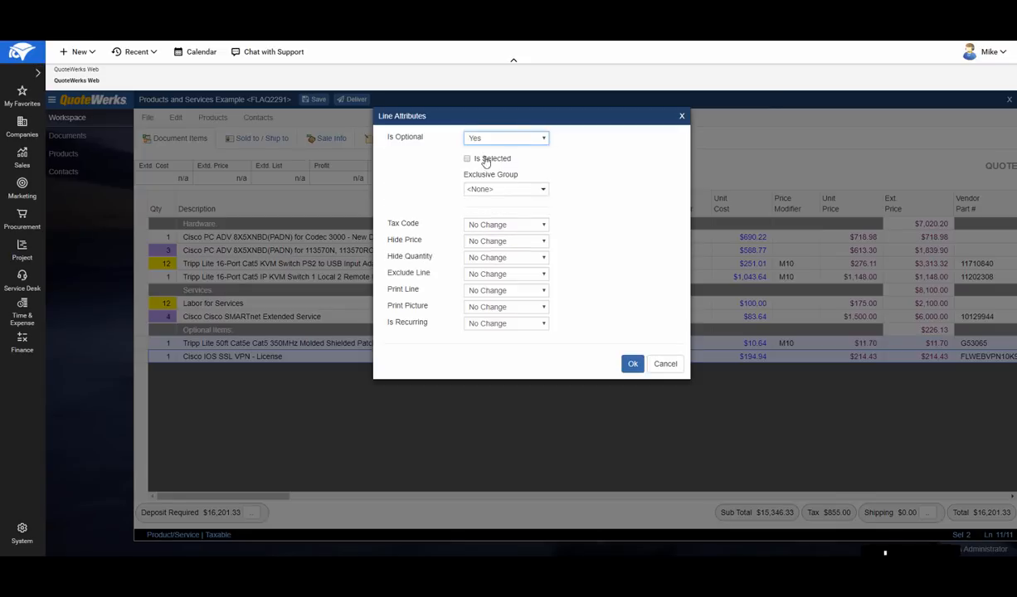
left_click(486, 161)
left_click(633, 363)
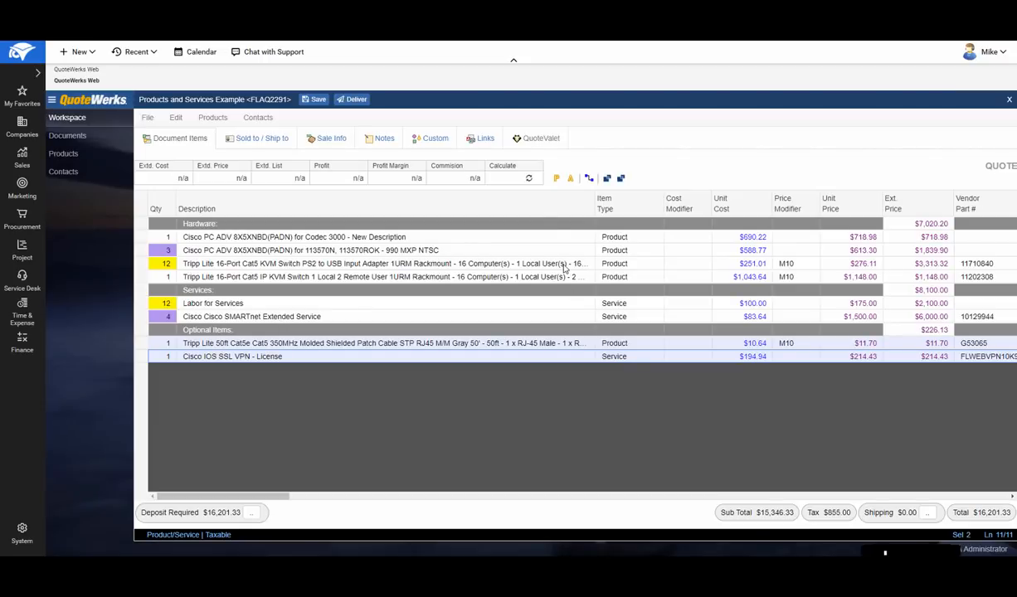
left_click(529, 179)
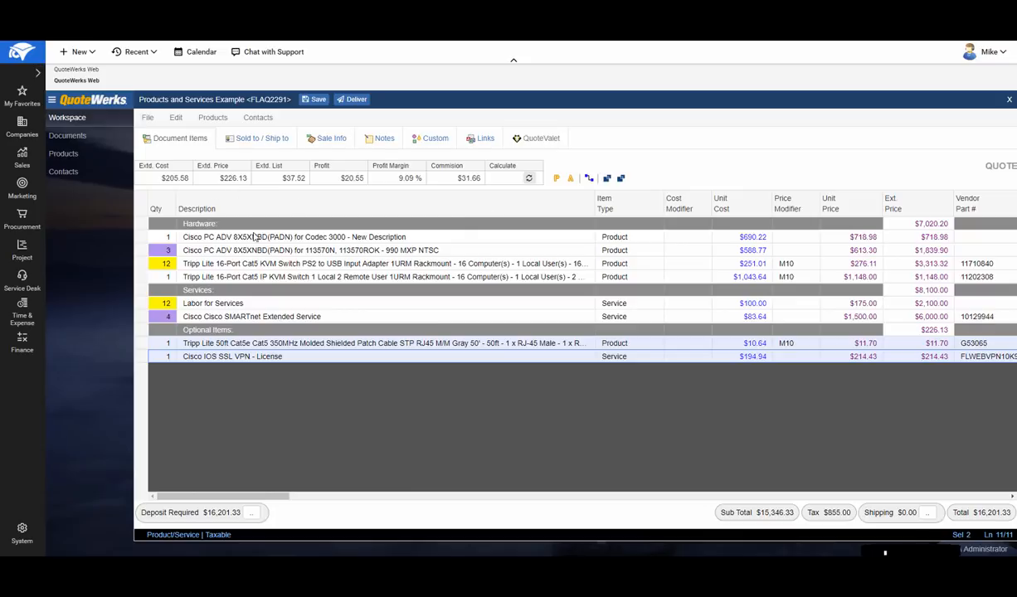
left_click(208, 240)
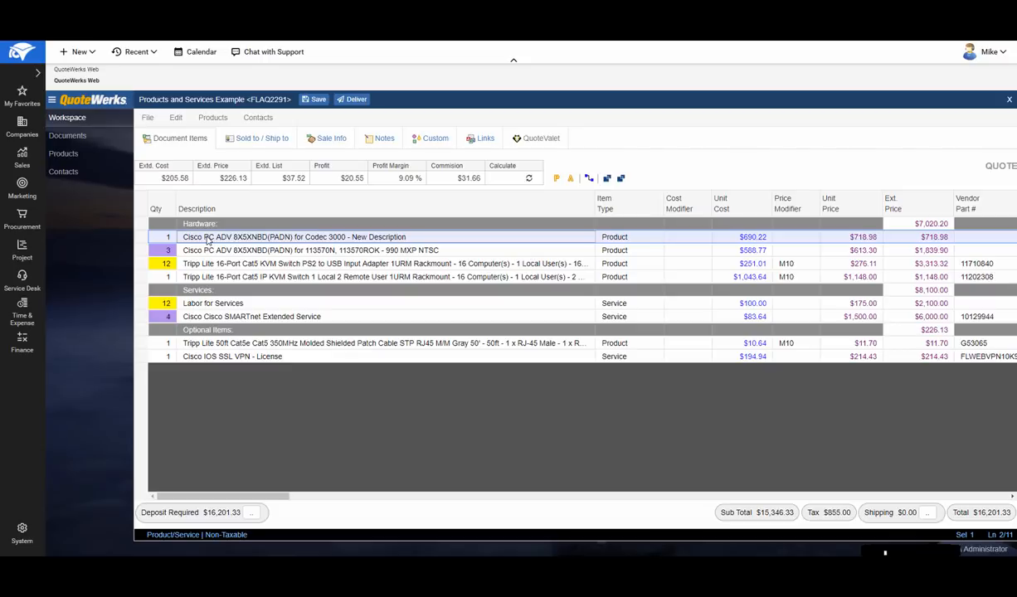
left_click(211, 251)
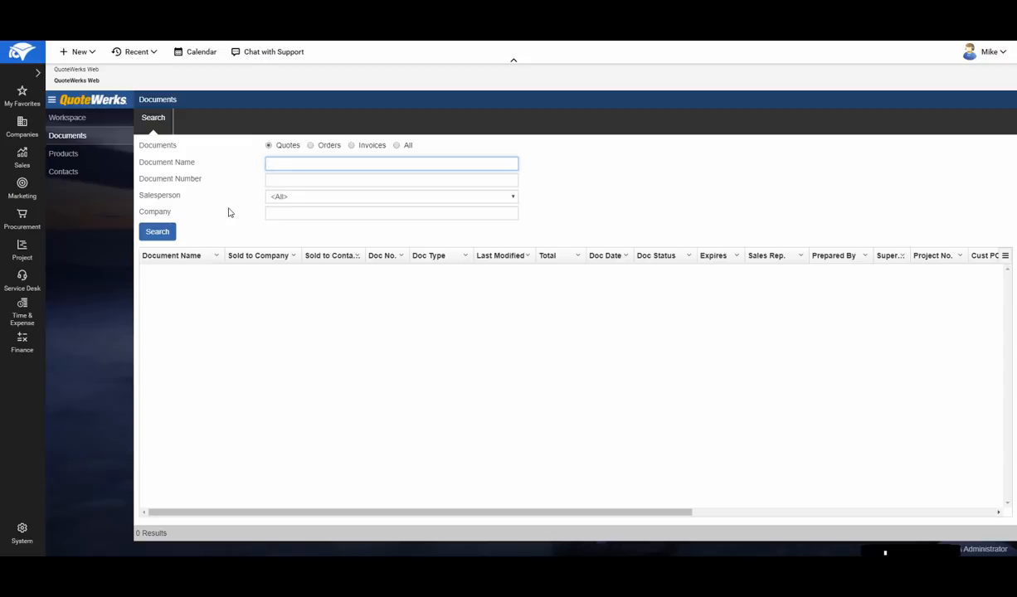
- Search the quotes by document name for "hardware" and open the Hardware and Services Quote Example
type("hardware")
key("Return")
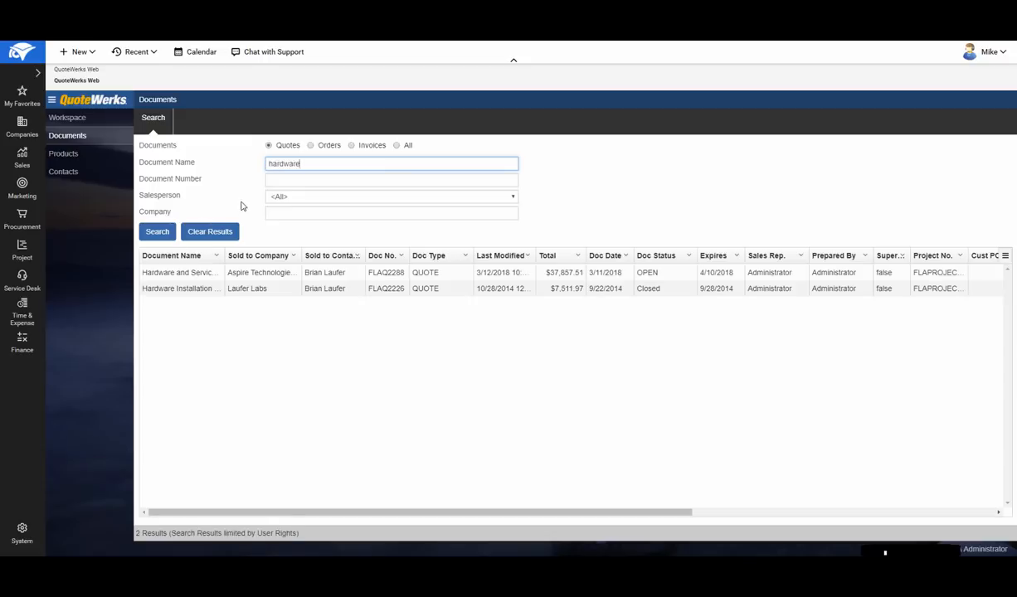
left_click(256, 270)
double_click(250, 278)
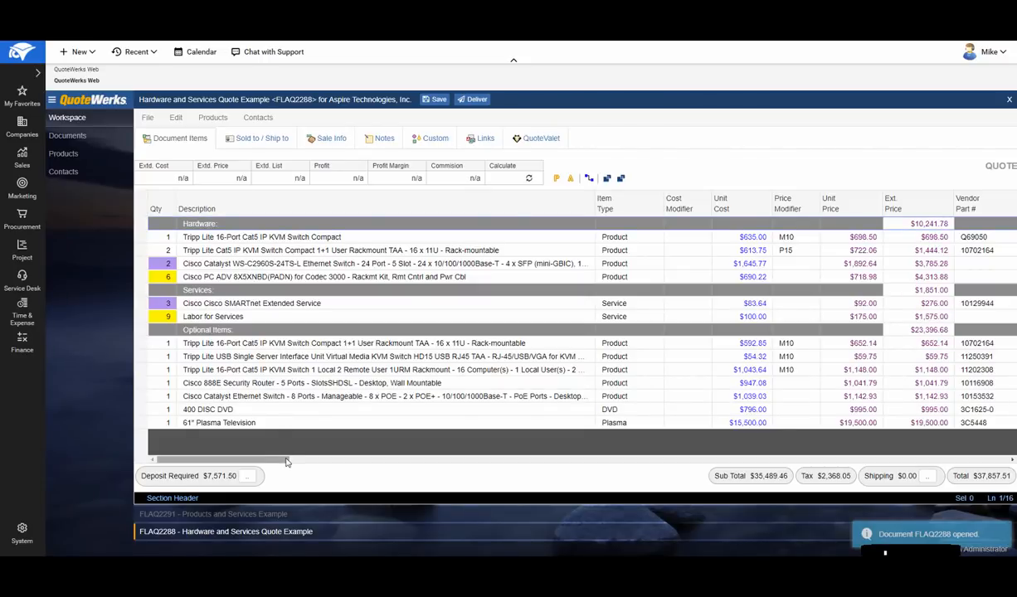
- Look back and forth between the open Products and Services Example and Hardware and Services Quote Example quotes
left_click(292, 516)
left_click(294, 534)
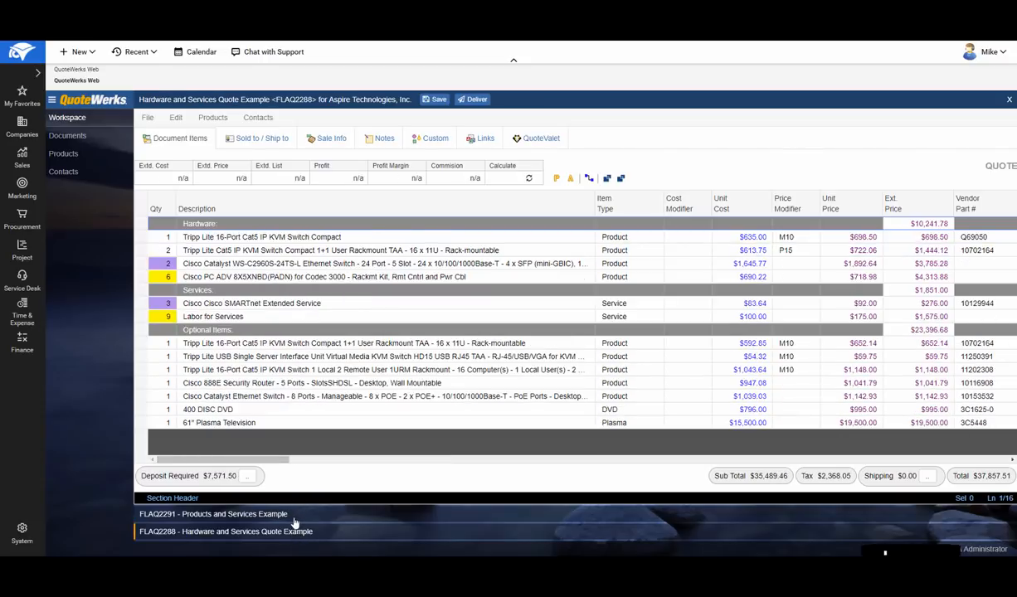
left_click(295, 519)
left_click(294, 532)
left_click(297, 516)
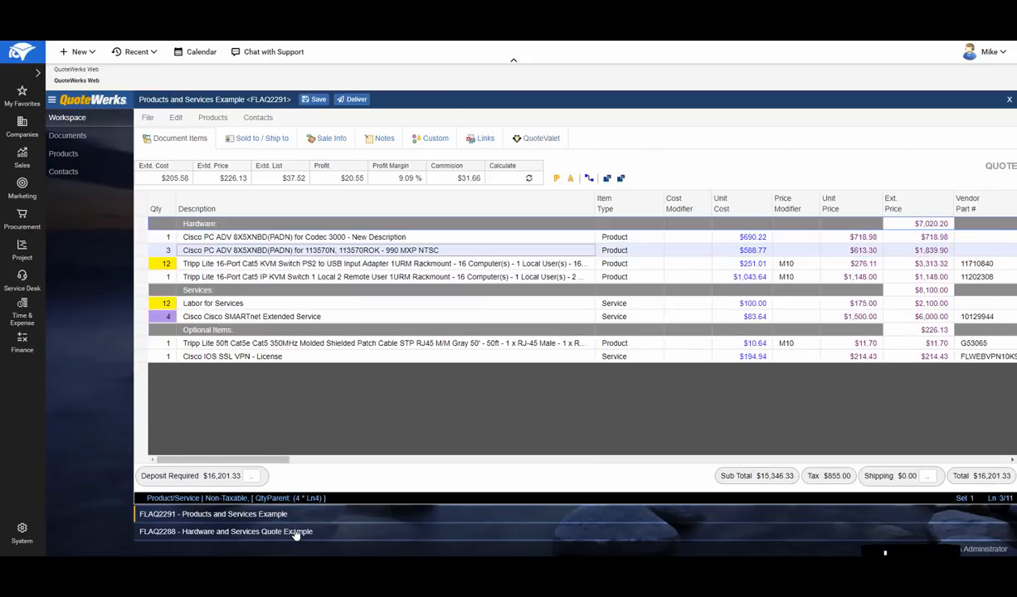
left_click(296, 534)
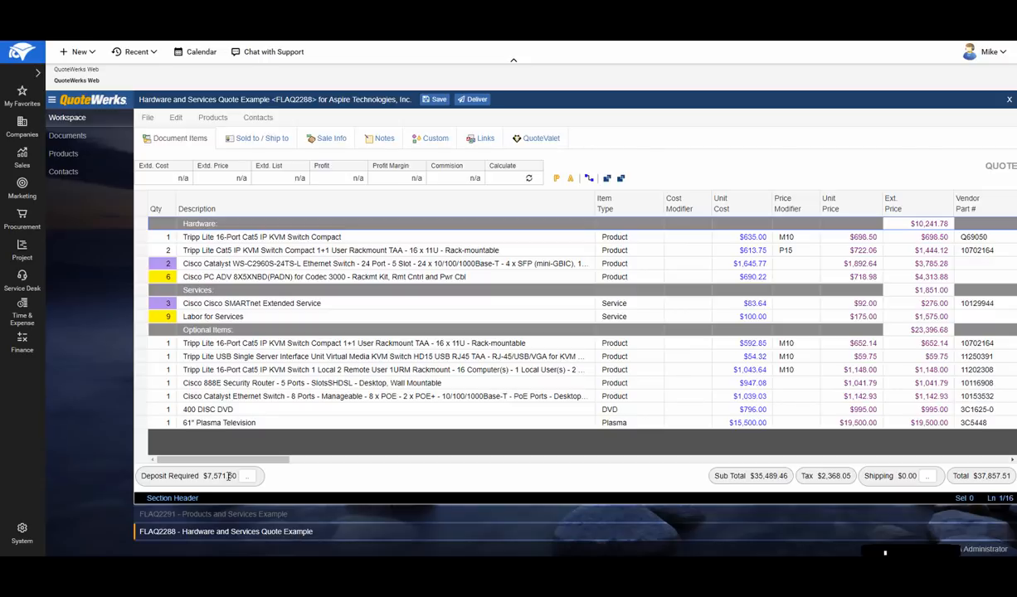
- Copy the optional Tripp Lite 16-Port KVM Switch 1 Local 2 Remote User and Cisco 888E Security Router lines from the hardware quote
left_click(143, 369)
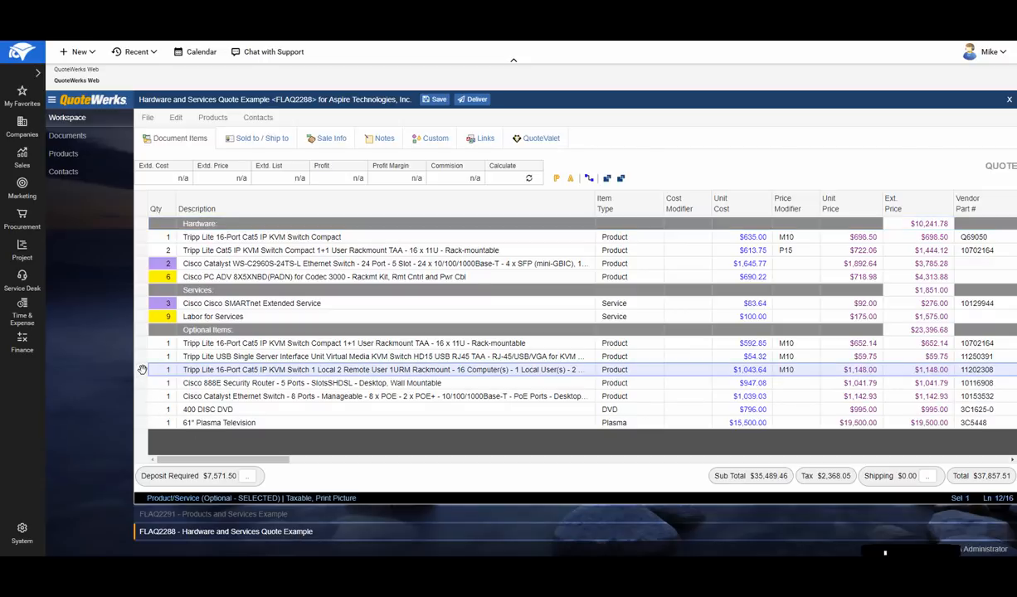
left_click(144, 383, "ctrl")
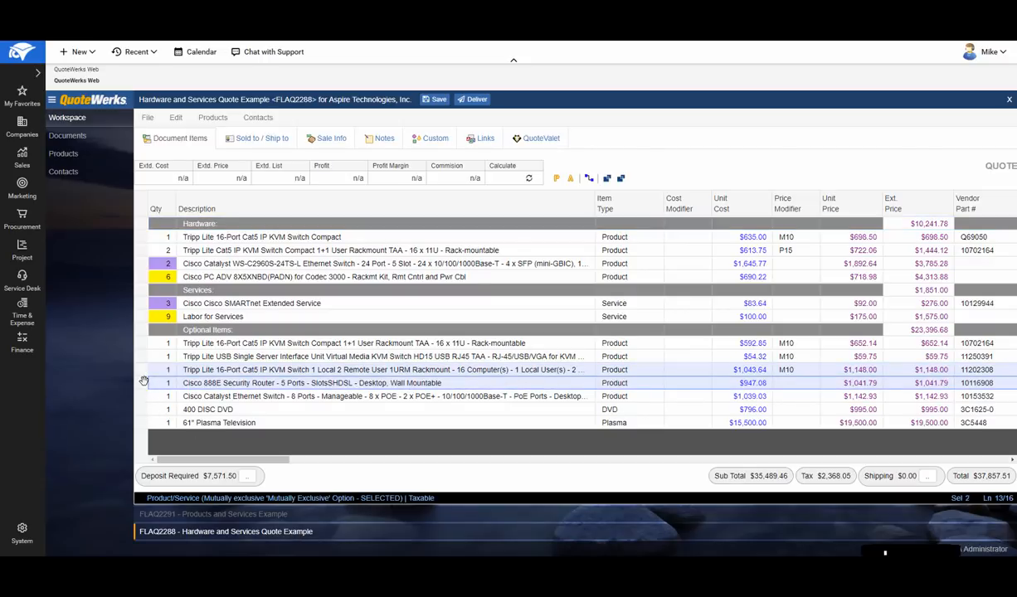
right_click(143, 381)
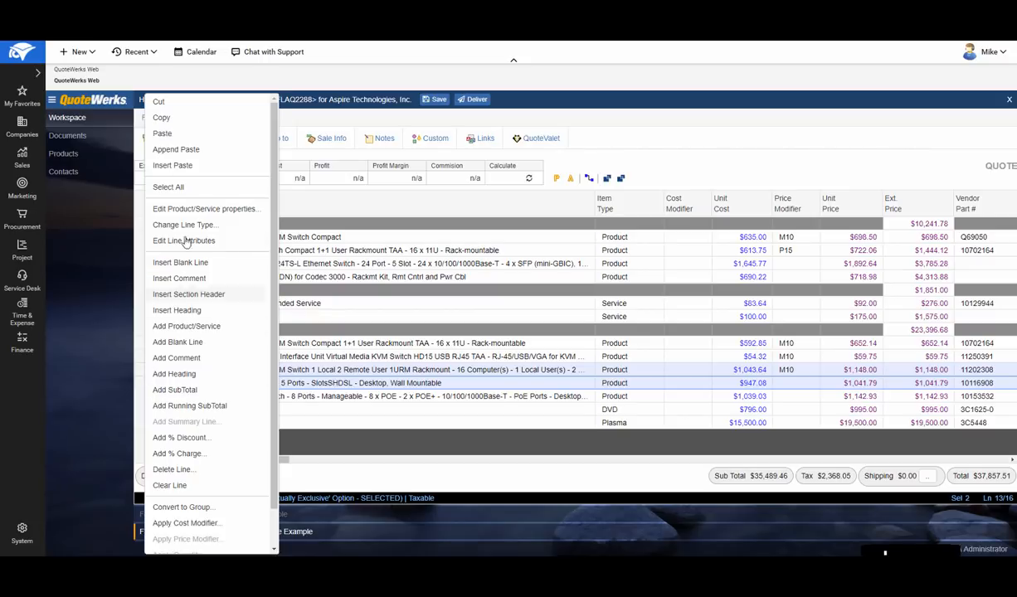
left_click(179, 121)
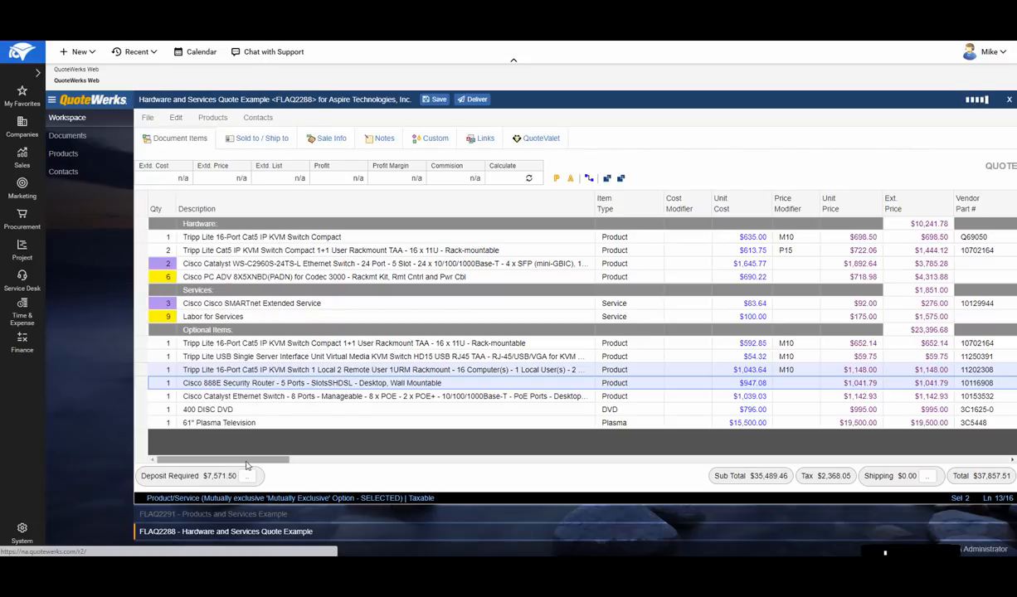
- Append the copied lines after the Cisco IOS SSL VPN - License line in the Products and Services Example quote
left_click(239, 515)
right_click(142, 357)
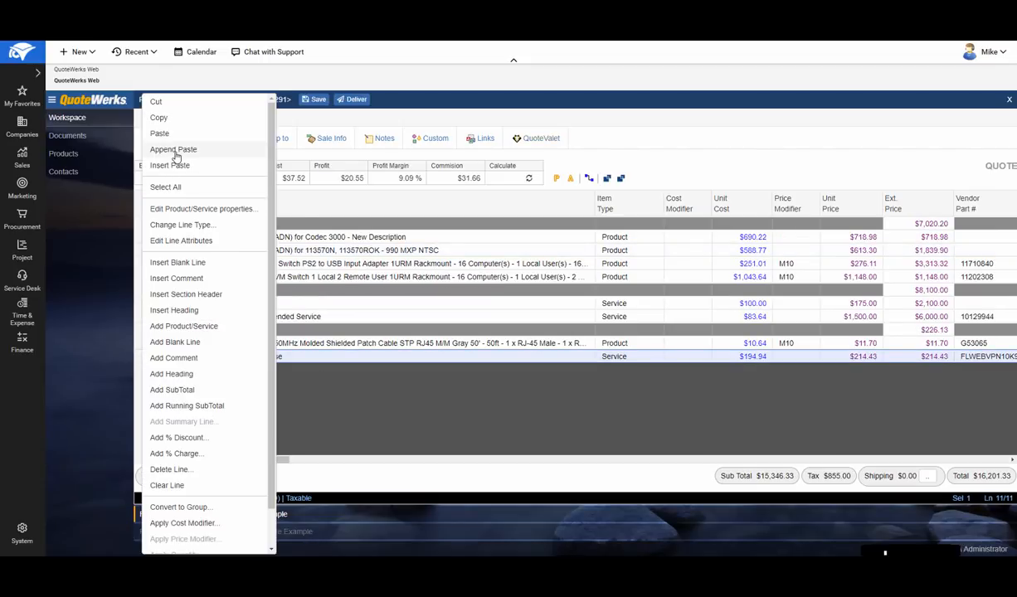
left_click(176, 153)
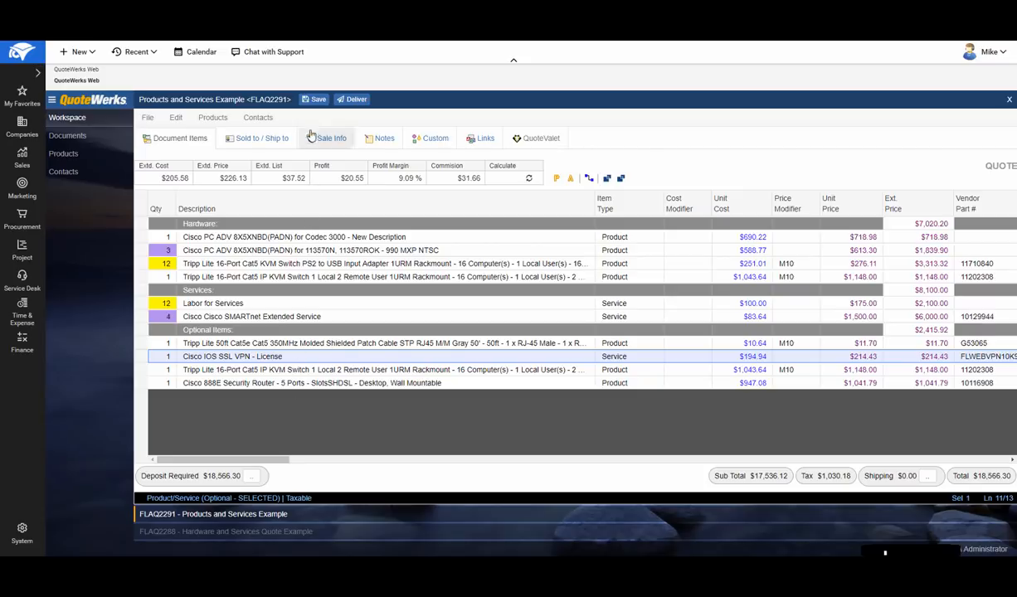
- Save the Products and Services Example quote with creation of a one-off activity and service tickets enabled in addition to the sales opportunity
left_click(314, 101)
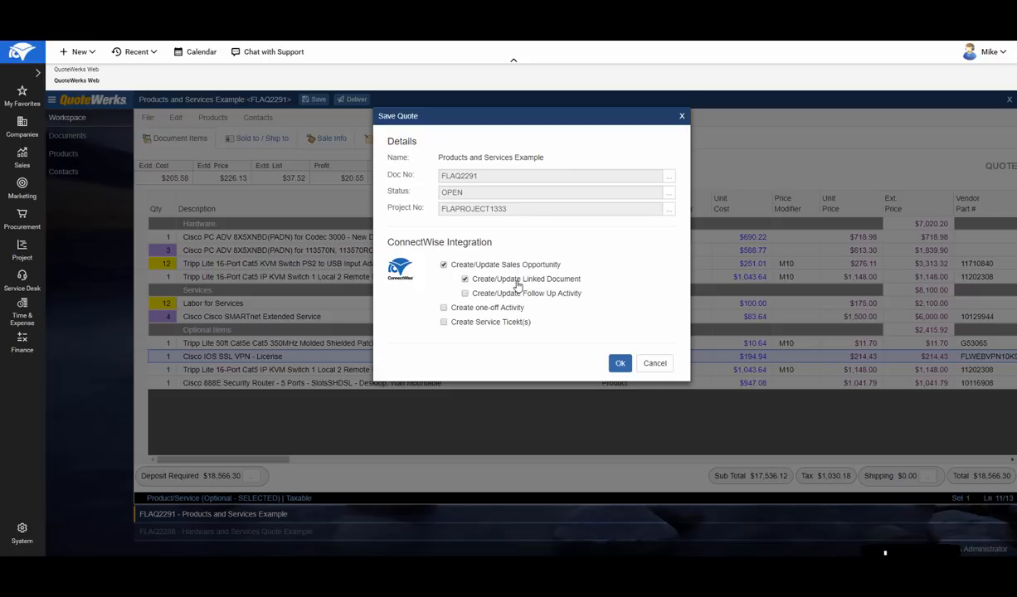
left_click(479, 310)
left_click(478, 323)
left_click(624, 368)
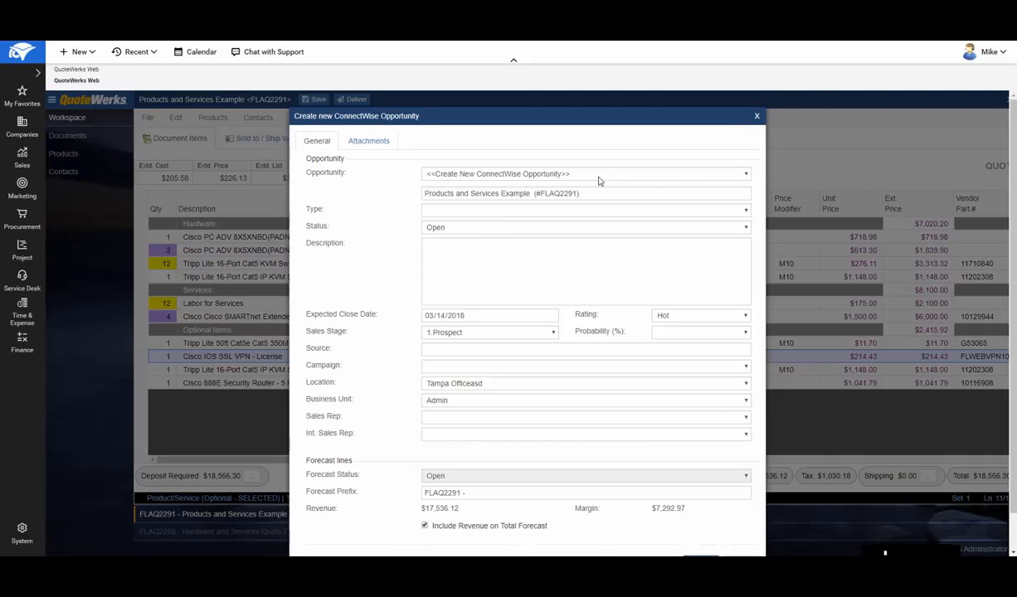
- Keep the option to create a new ConnectWise opportunity and set its type to IT Infrastructure
left_click(744, 175)
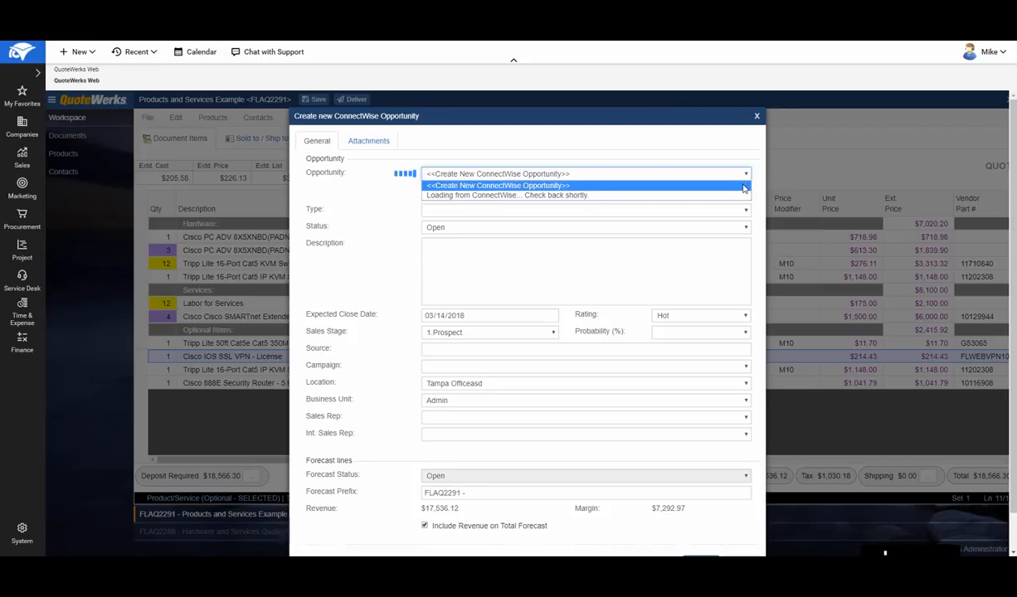
left_click(744, 187)
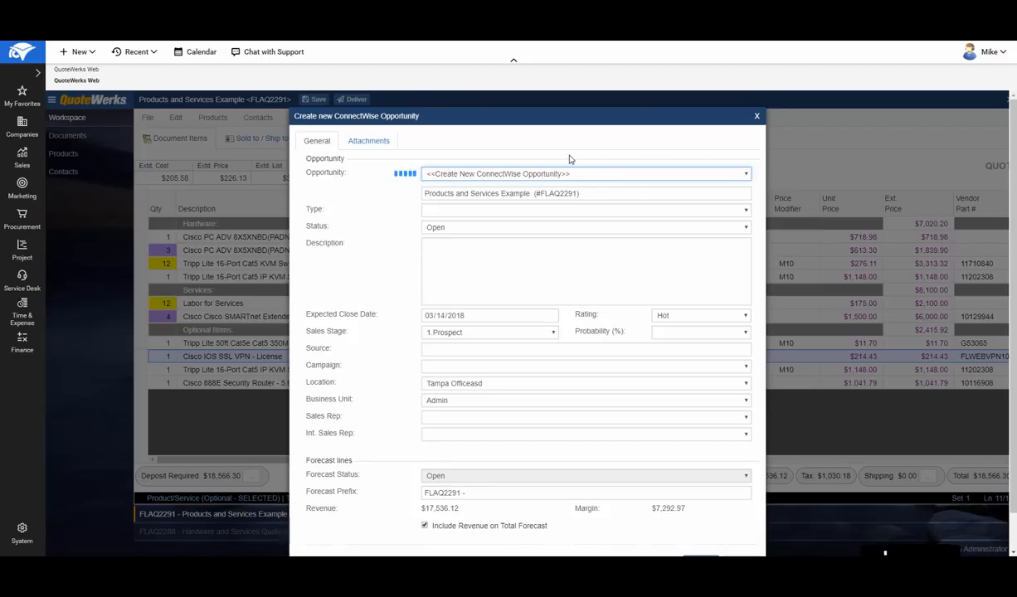
left_click_drag(586, 193, 424, 195)
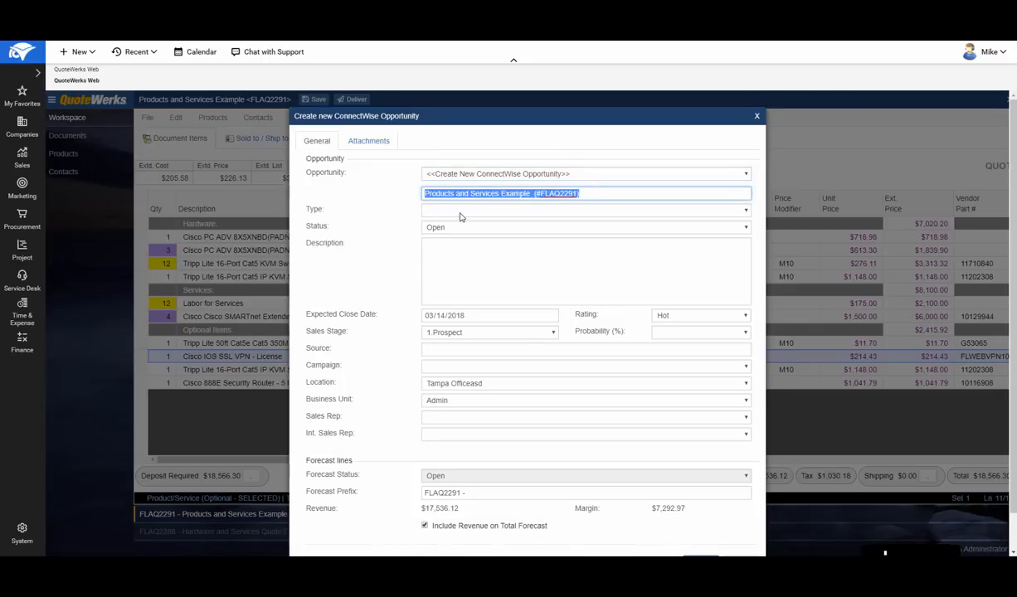
left_click(447, 210)
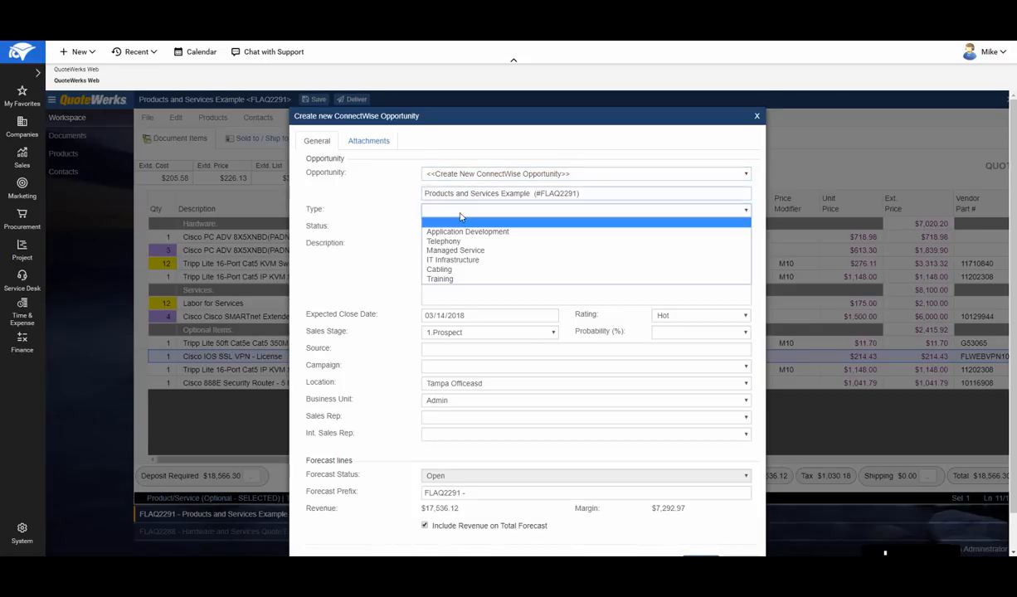
left_click(458, 260)
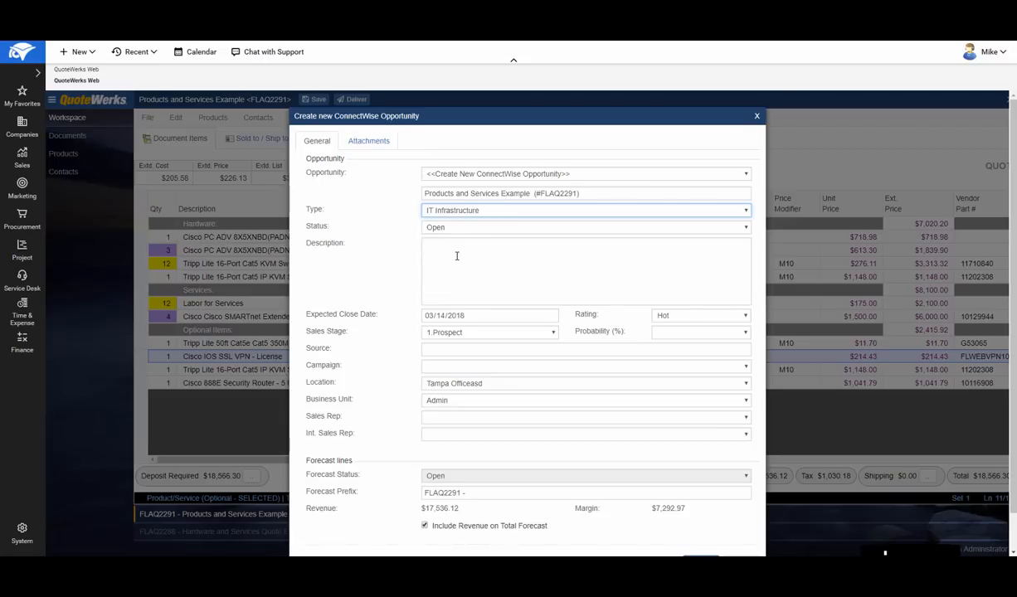
- Assign the opportunity's sales rep and internal sales rep, and submit it with creation or update of individual product items enabled
scroll(531, 250, "down", 1)
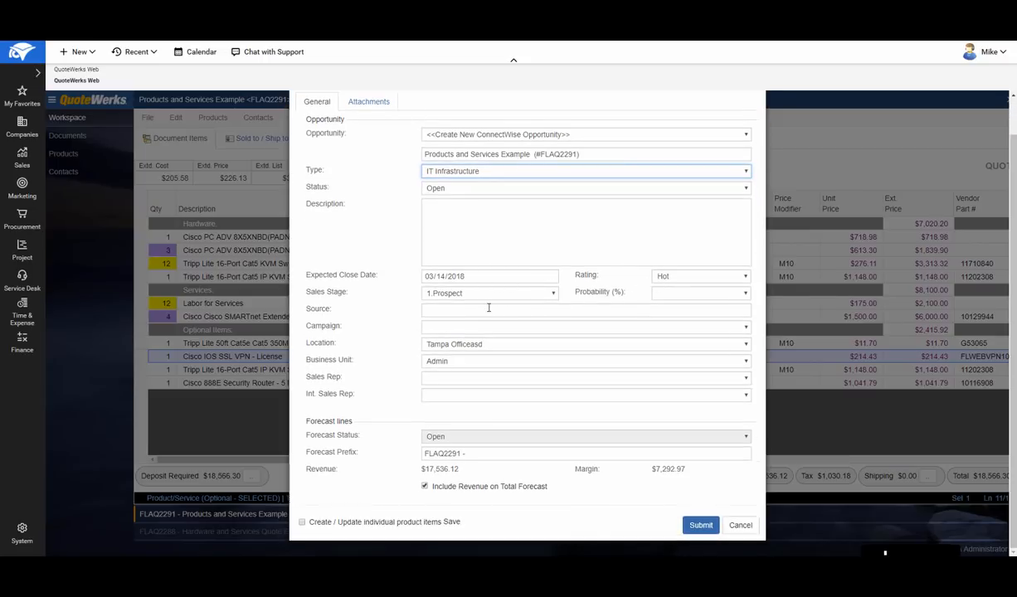
left_click(488, 379)
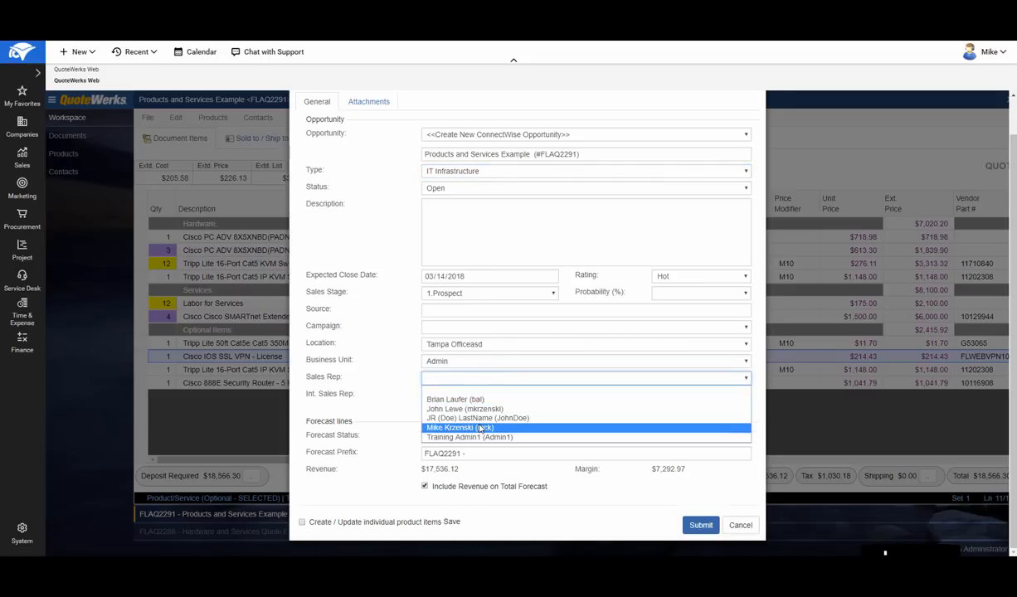
left_click(461, 427)
left_click(465, 399)
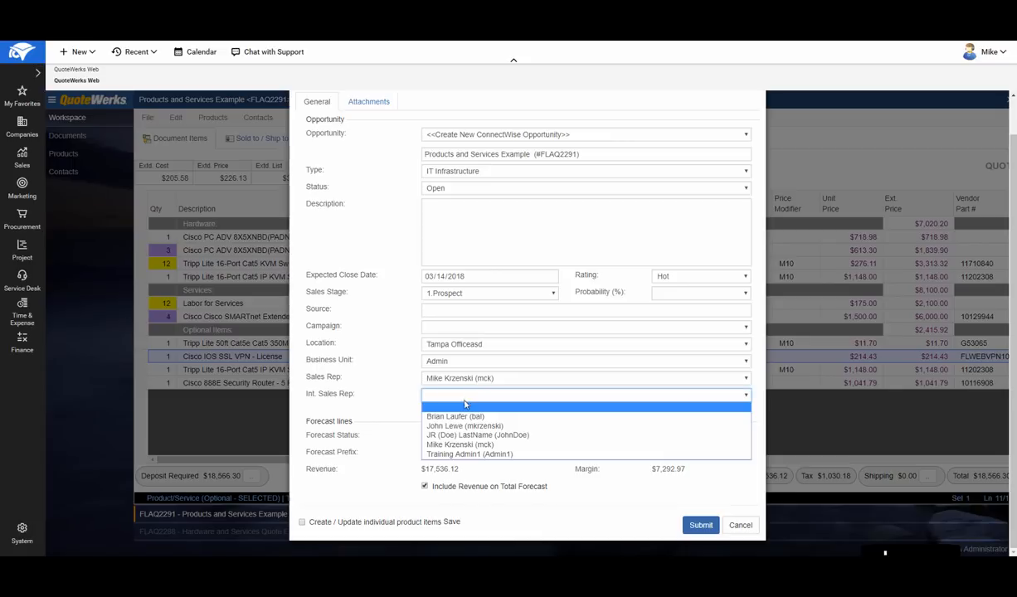
left_click(407, 411)
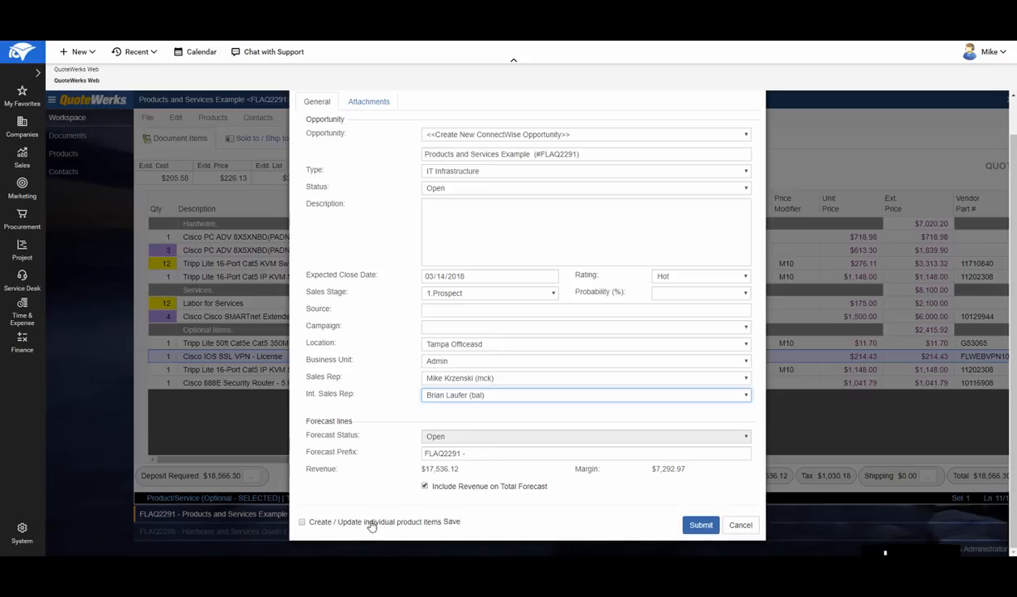
left_click(303, 524)
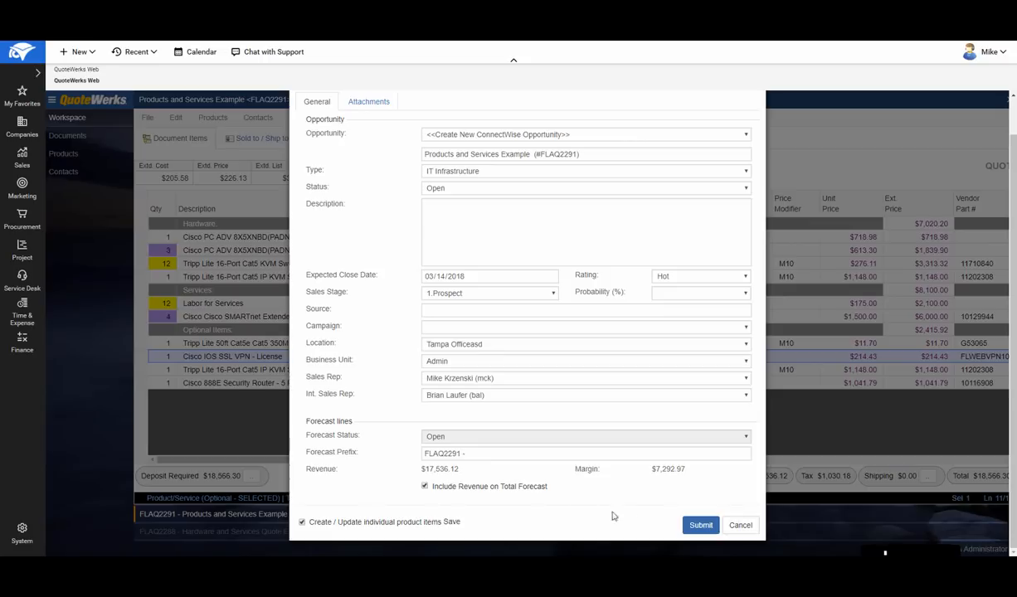
left_click(697, 527)
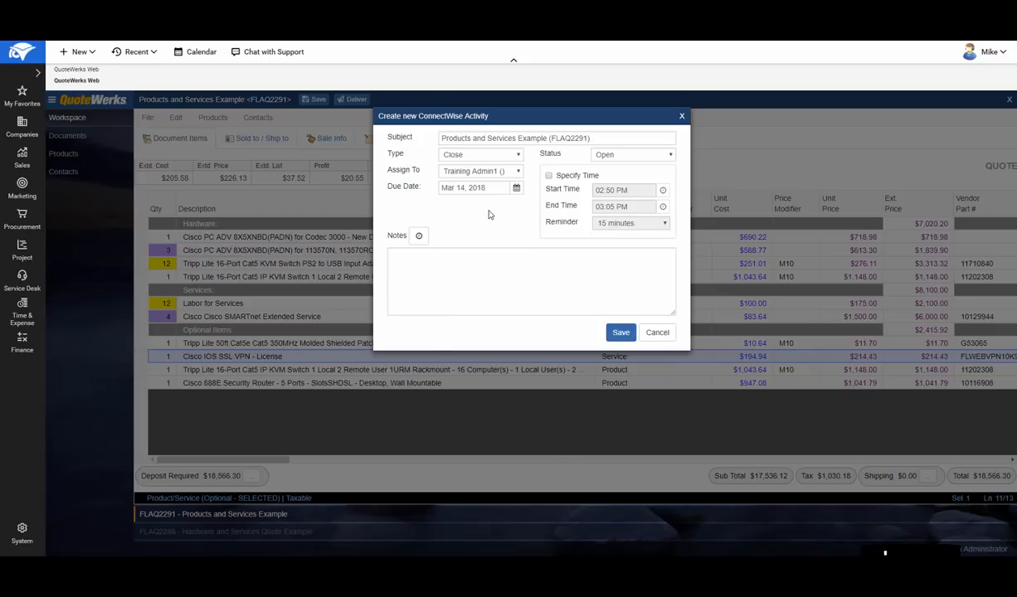
left_click(517, 157)
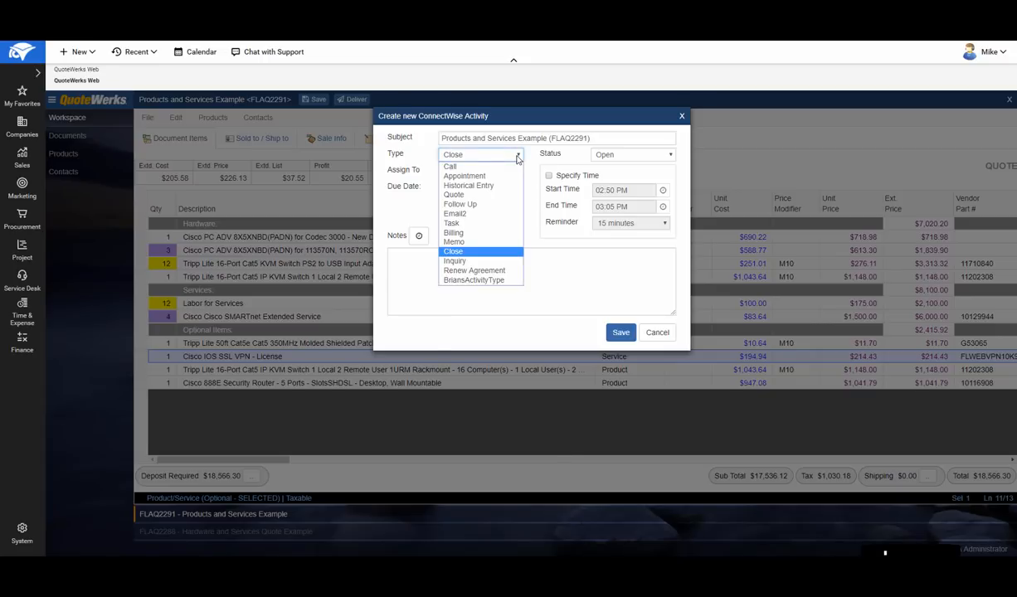
left_click(493, 166)
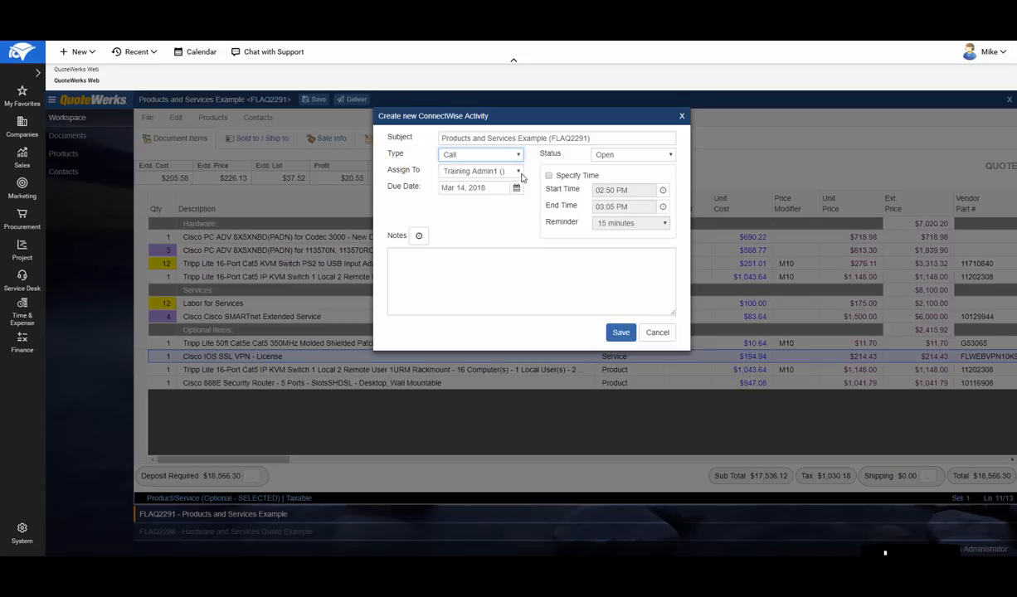
left_click(518, 172)
left_click(492, 182)
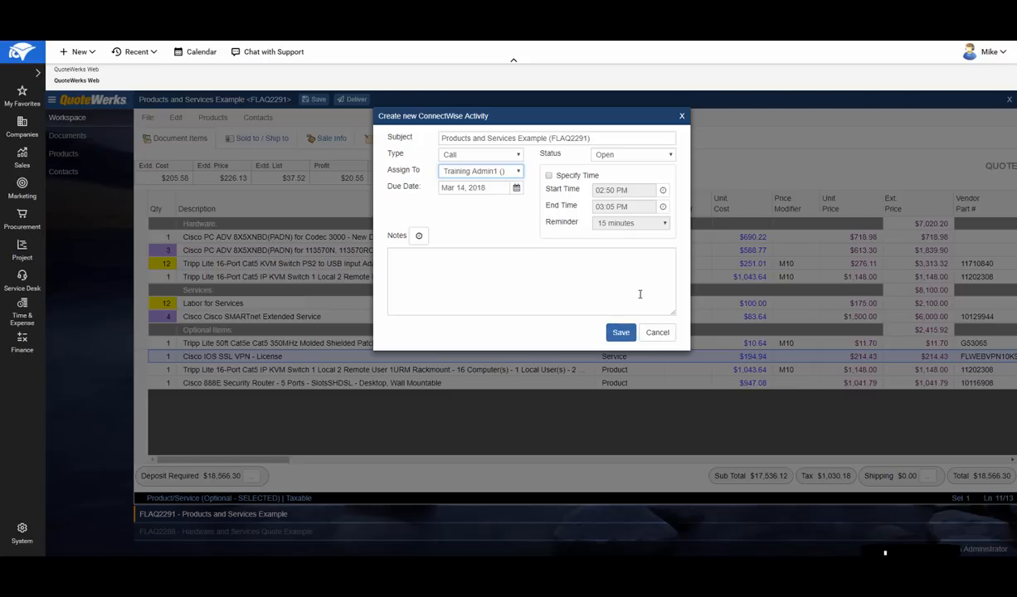
- Skip creating both ConnectWise activities and create a service ticket with the summary New Ticket
left_click(657, 335)
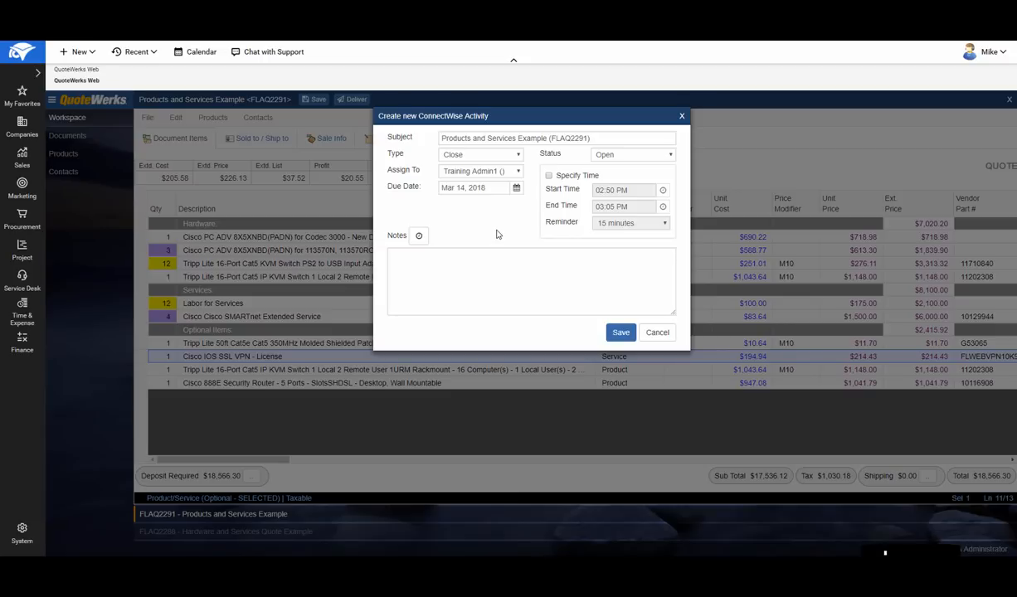
left_click(656, 333)
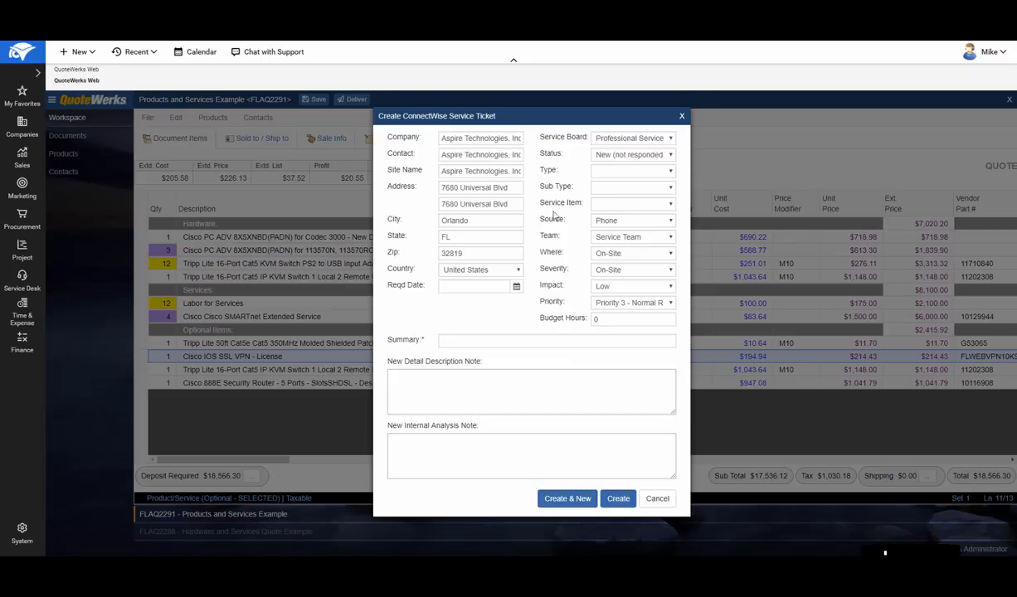
left_click(471, 341)
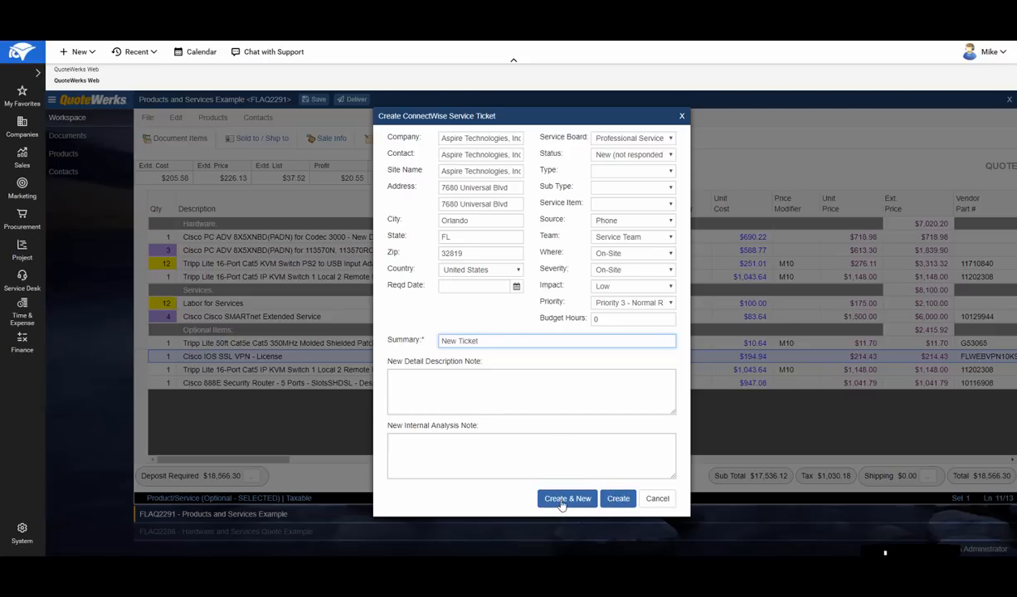
left_click(619, 502)
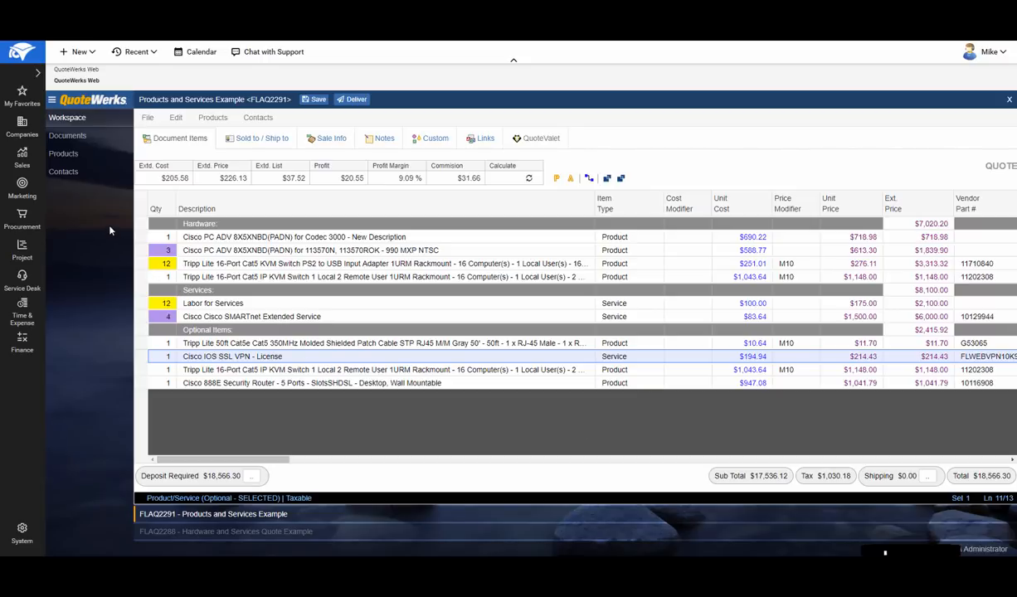
- Switch to ConnectWise Manage, filter my opportunities to a close date of Today and open the Products and Services Example opportunity
left_click(22, 160)
left_click(79, 77)
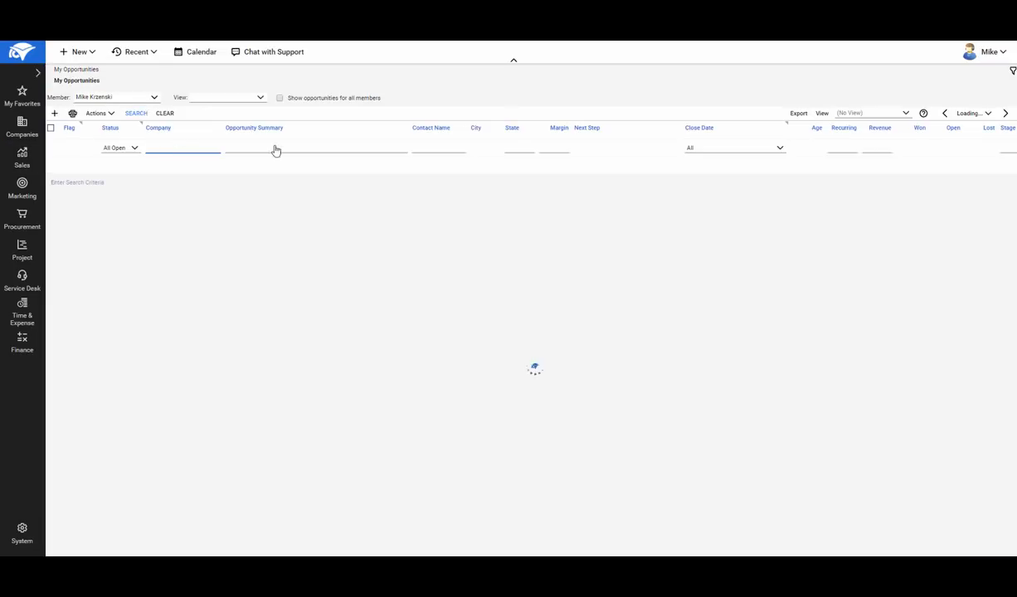
left_click(780, 148)
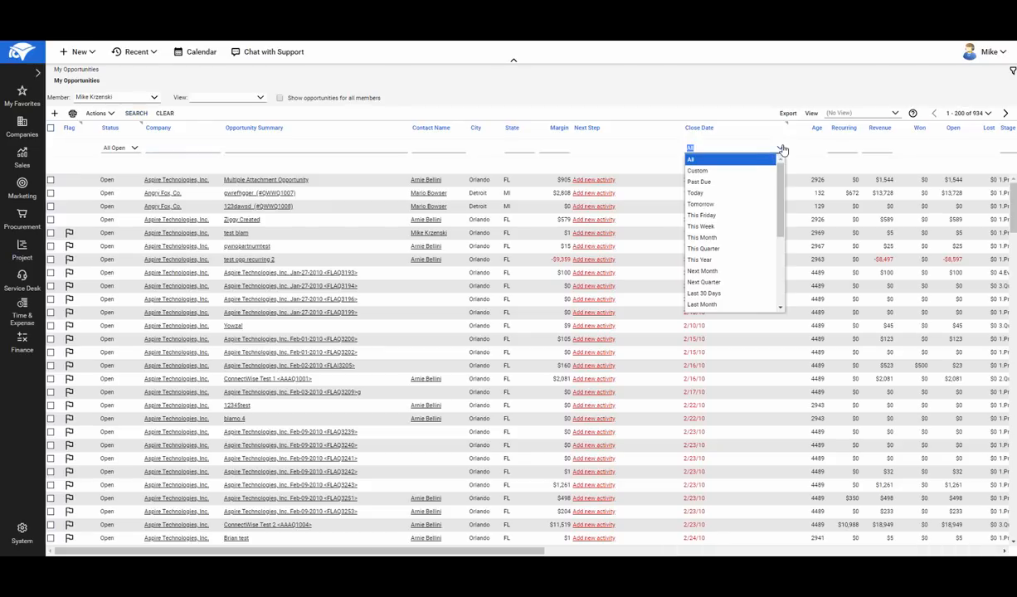
left_click(706, 193)
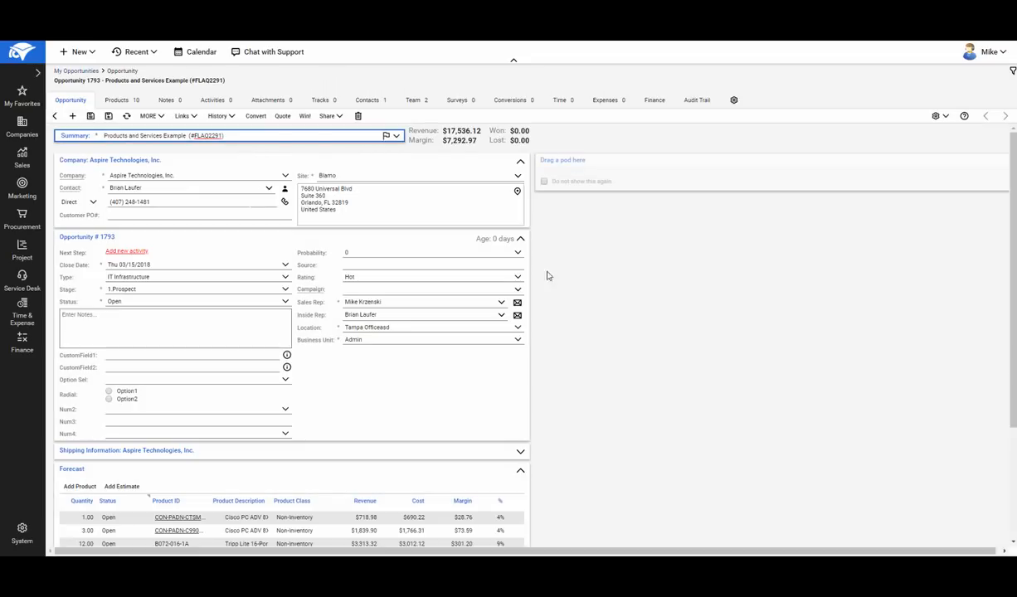
- Examine the opportunity's details, forecast and product list
scroll(581, 262, "down", 4)
scroll(581, 263, "down", 1)
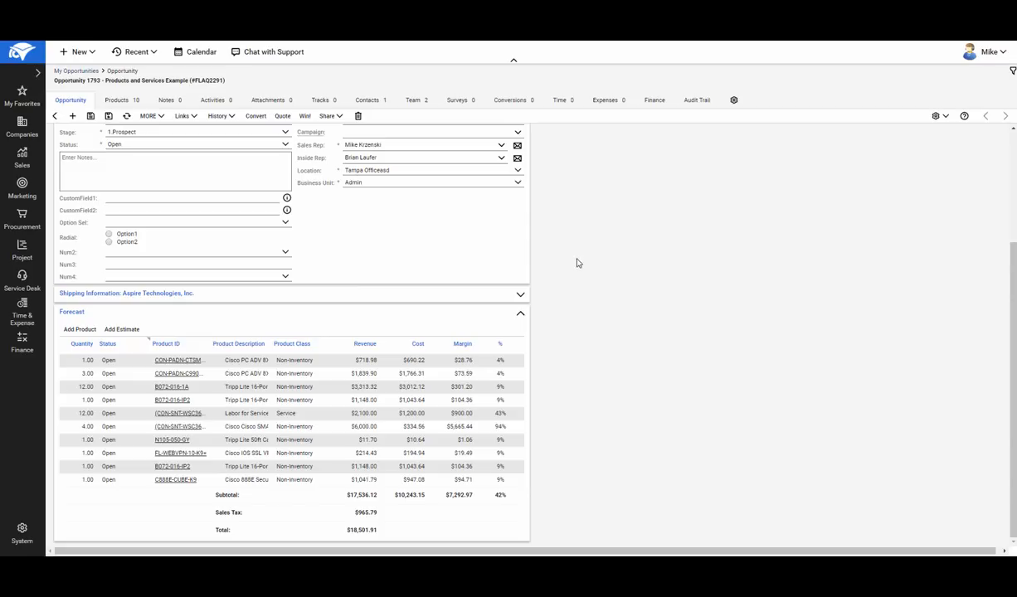
scroll(578, 263, "up", 5)
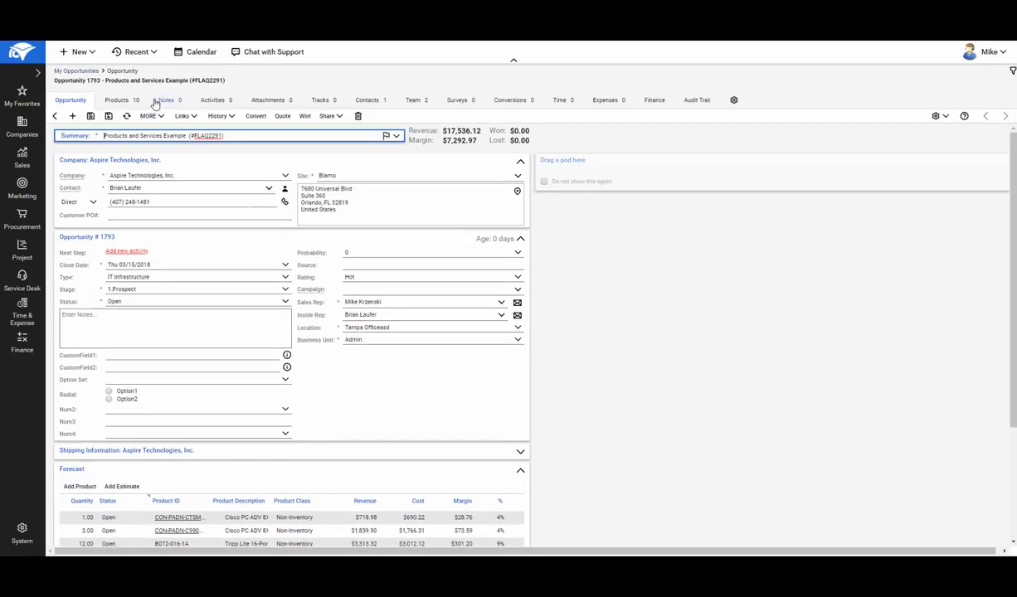
left_click(123, 102)
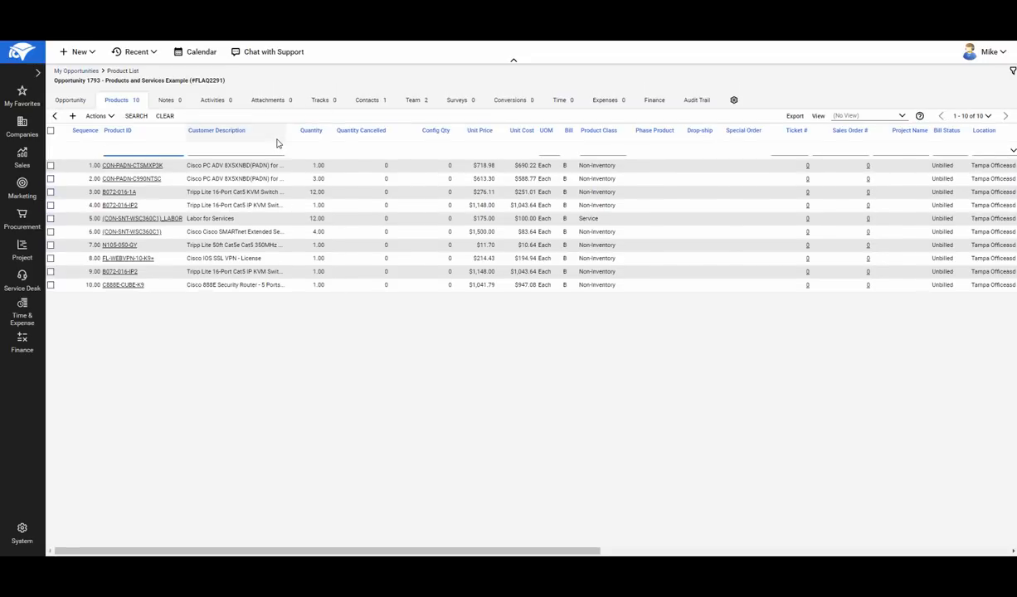
- Return to QuoteWerks Web and begin delivering the Products and Services Example quote with A- Galaxy Cover.docx as its cover page
mouse_move(26, 155)
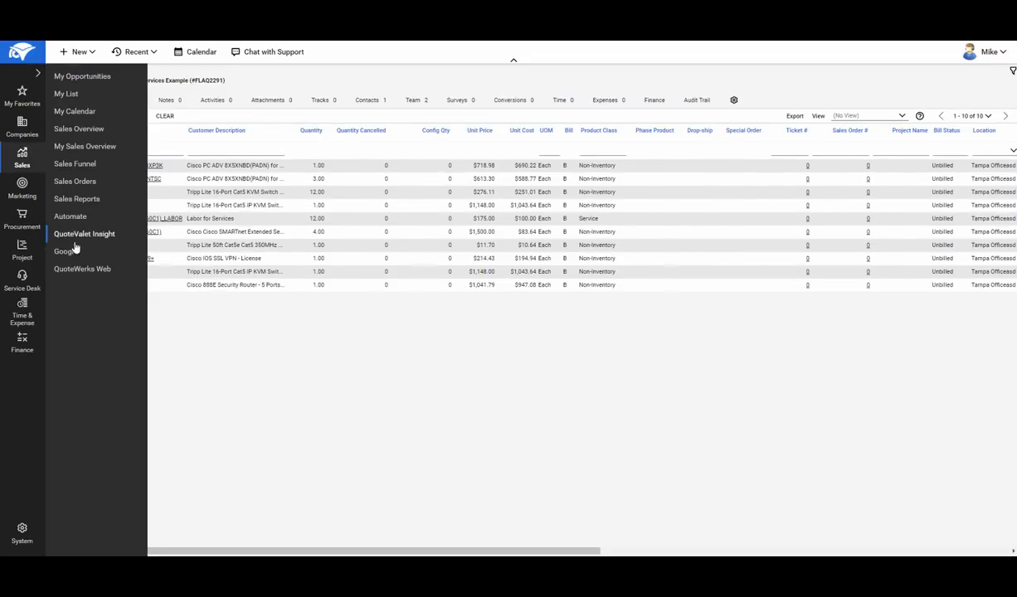
left_click(78, 268)
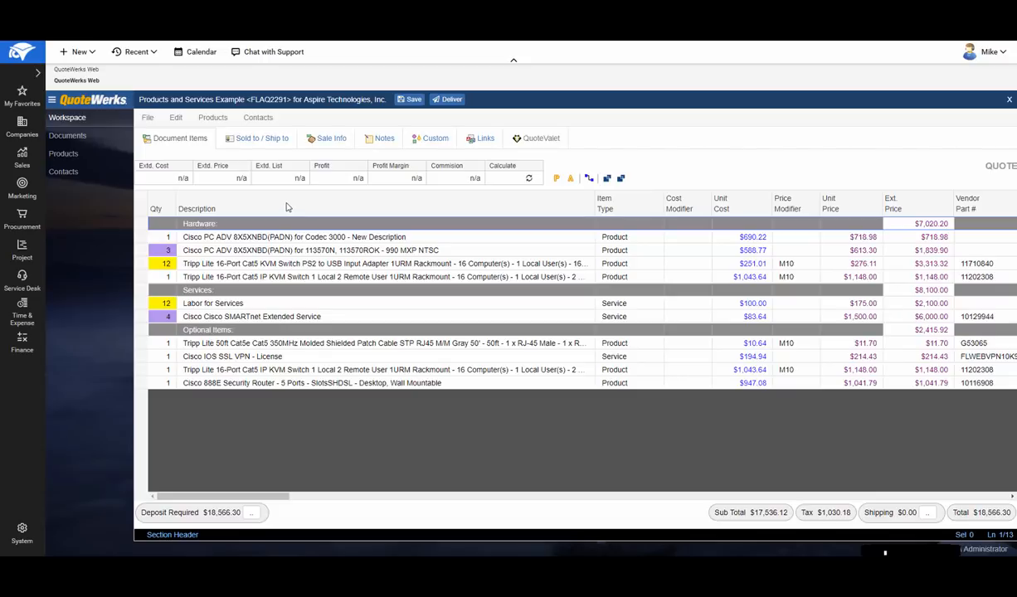
left_click(452, 102)
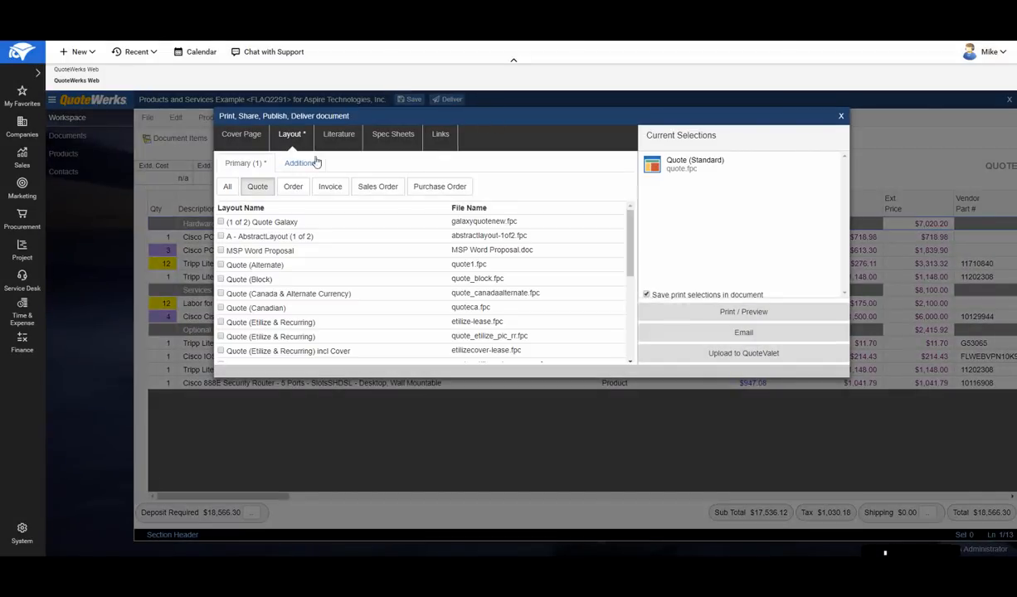
left_click(239, 135)
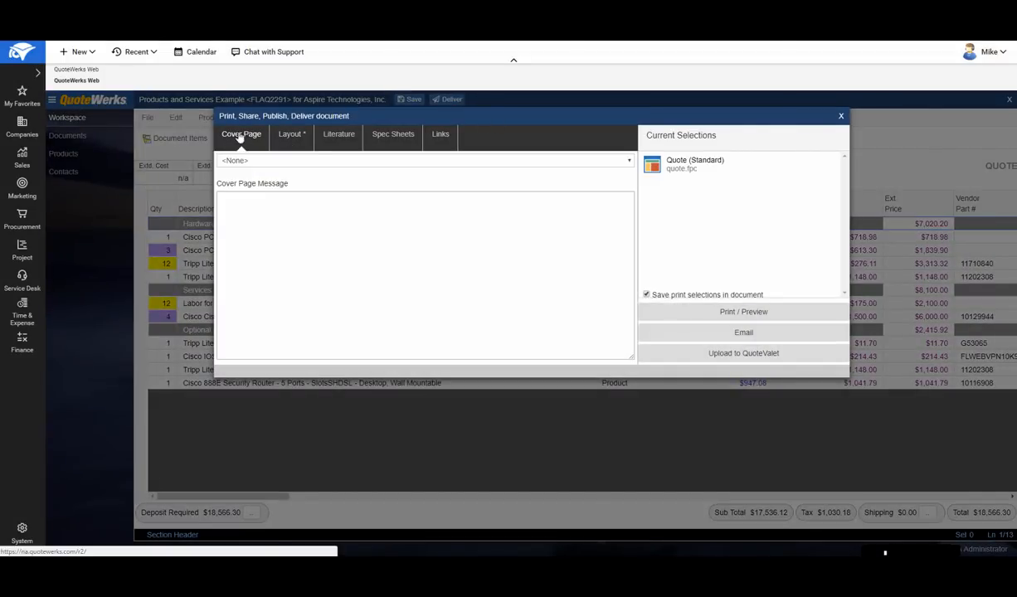
left_click(256, 162)
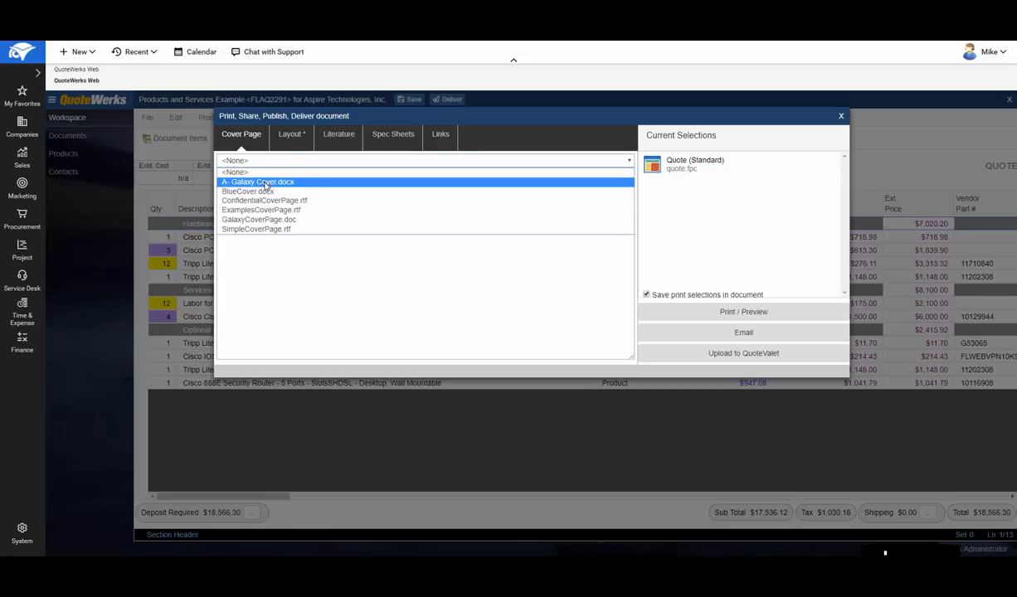
left_click(258, 181)
- Choose (1 of 2) Quote Galaxy as the primary layout and include Support Agreement - Galaxy.docx as literature
left_click(297, 139)
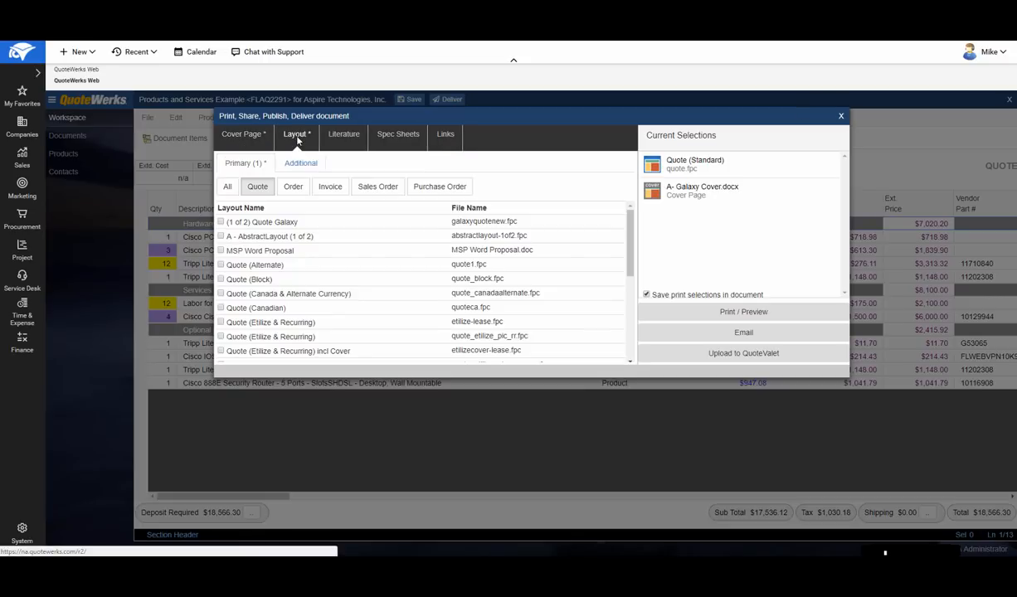
left_click(221, 223)
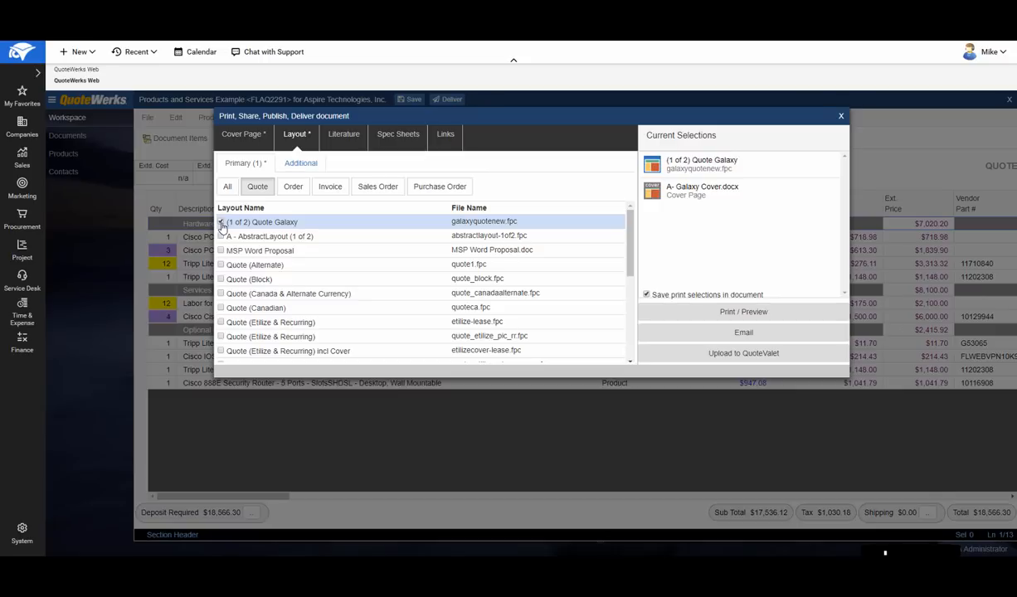
left_click(343, 137)
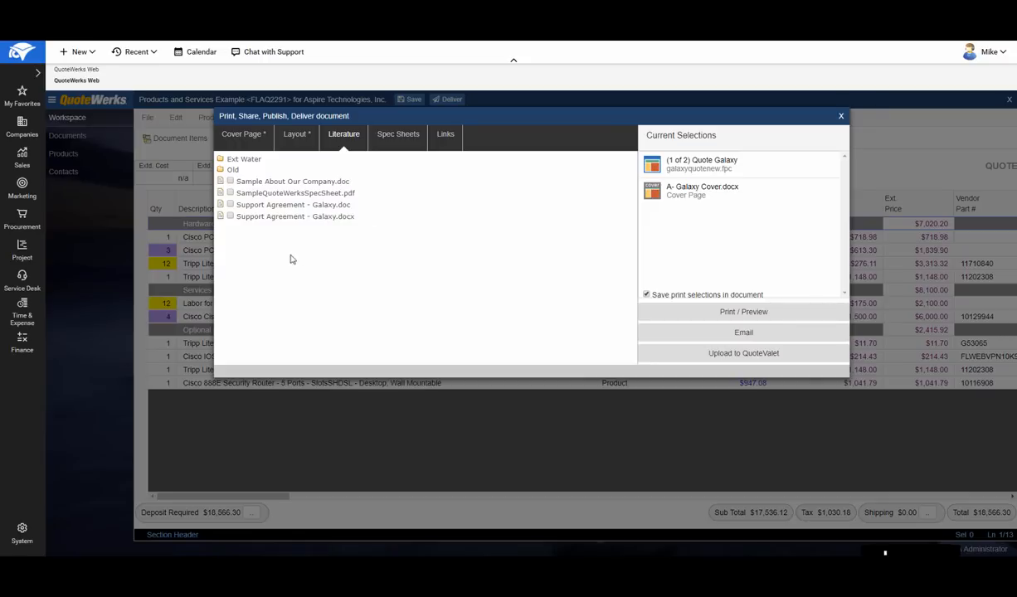
left_click(230, 216)
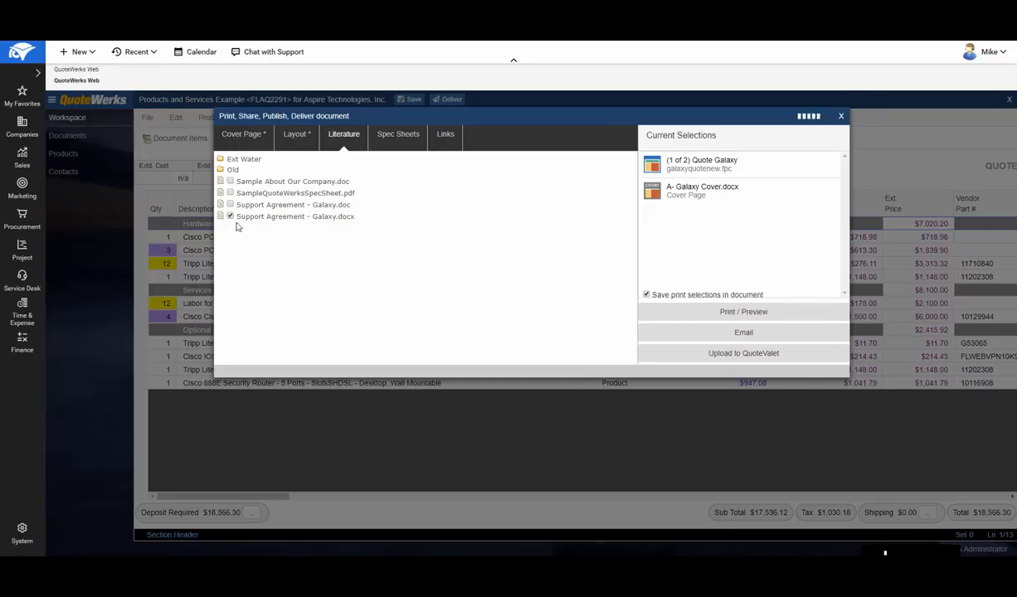
left_click(405, 138)
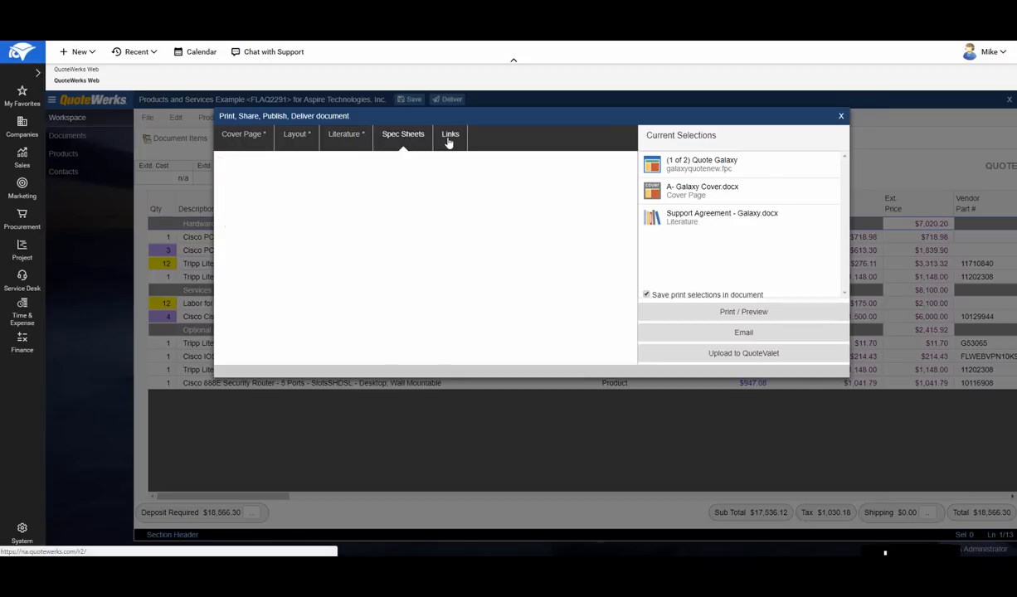
left_click(286, 137)
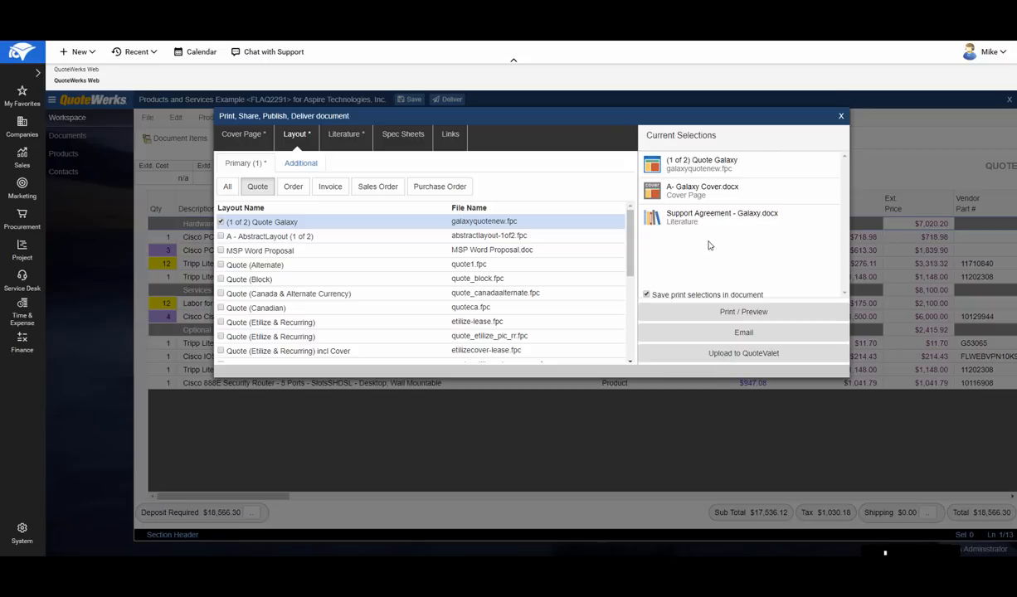
- Move the cover page ahead of the quote layout in the current selections and generate the print preview
left_click_drag(702, 200, 702, 161)
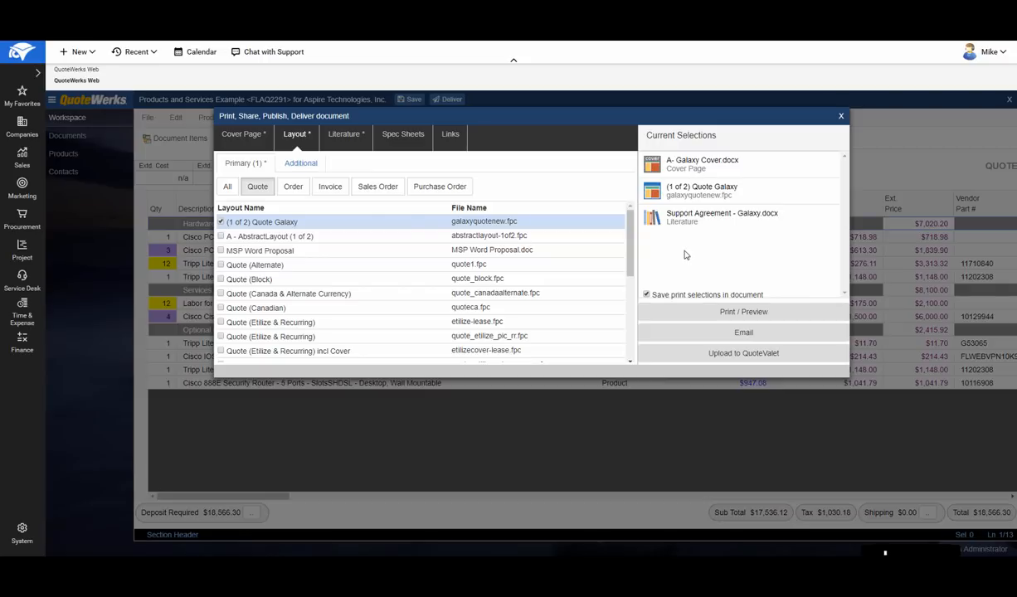
left_click(706, 218)
left_click(712, 311)
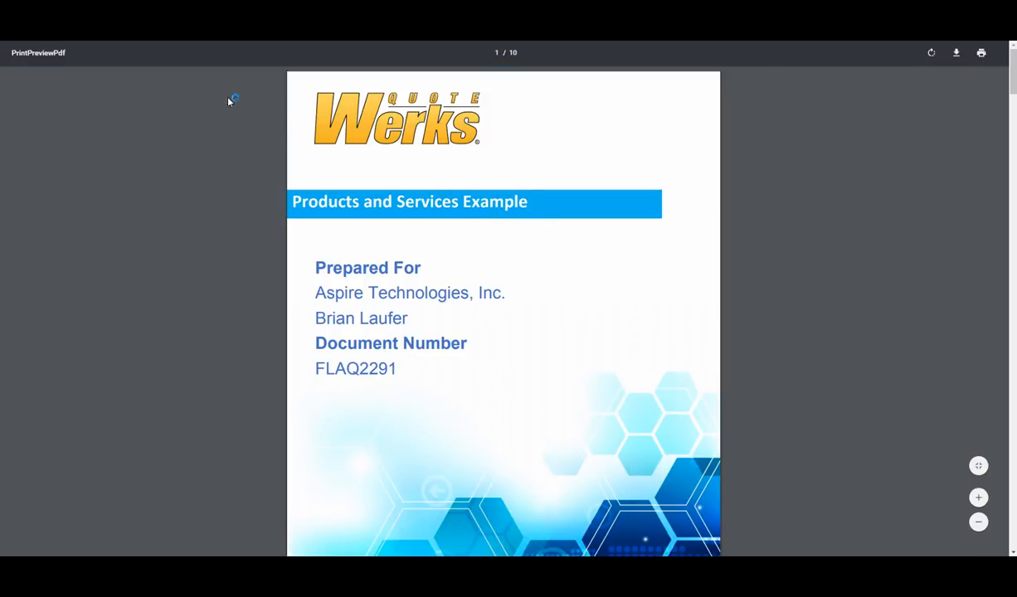
- Examine the previewed proposal's cover page, letter, line items, totals and payment options, and return to the delivery selections
scroll(527, 175, "down", 3)
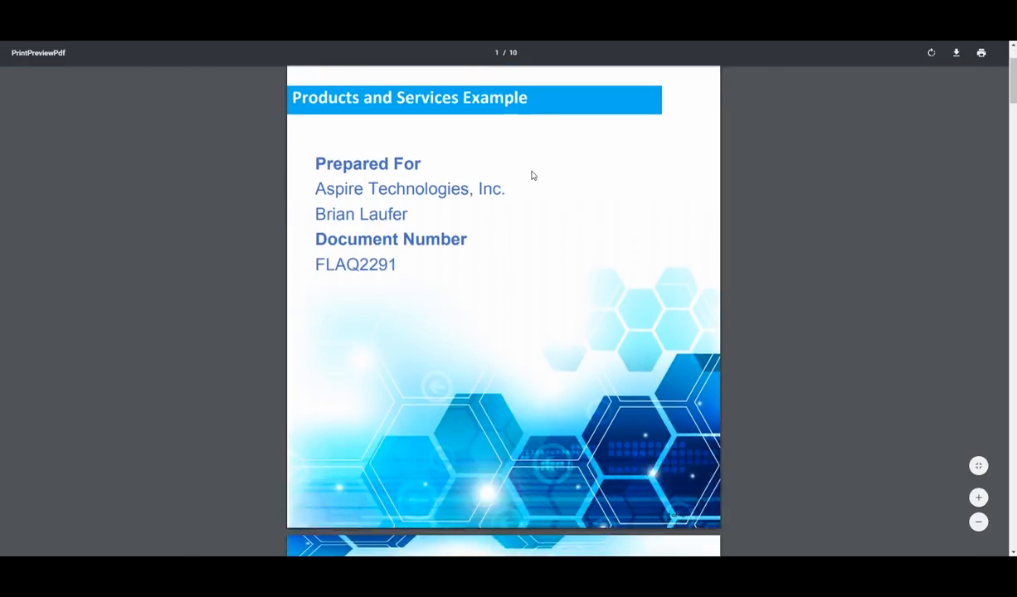
scroll(533, 176, "down", 7)
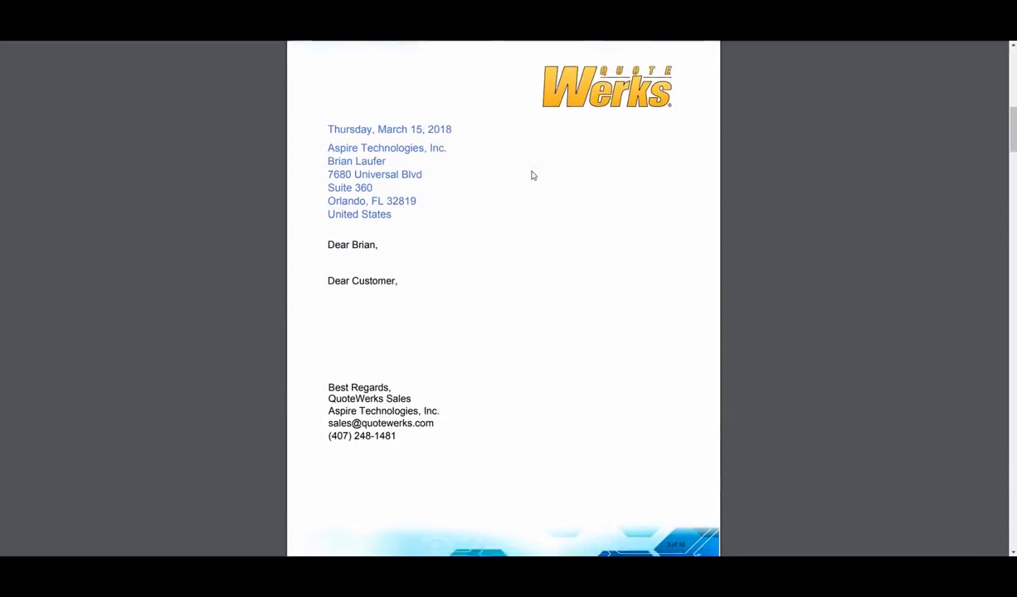
scroll(533, 175, "down", 5)
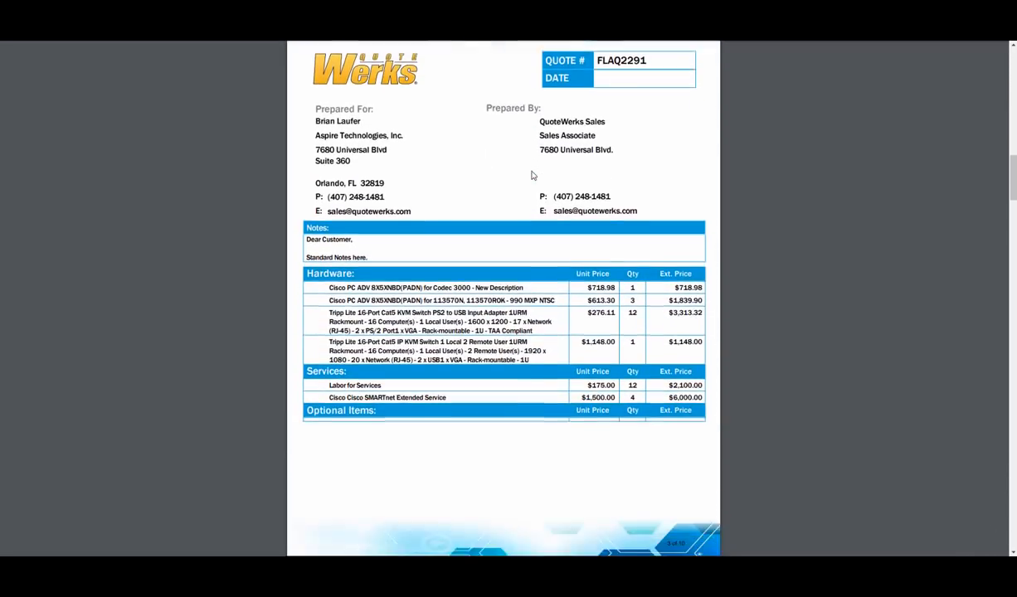
scroll(532, 175, "down", 3)
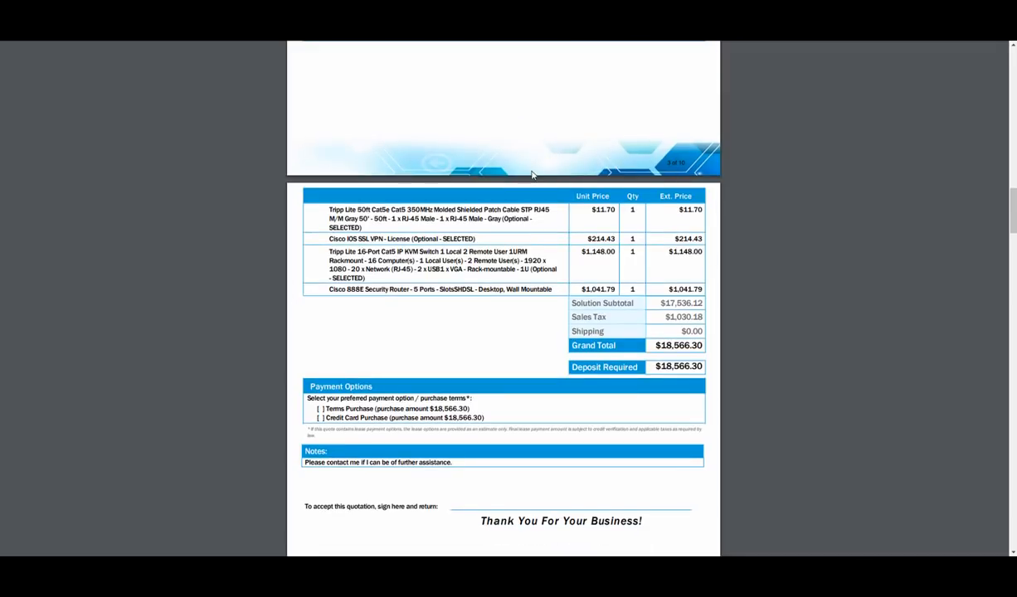
scroll(533, 175, "up", 5)
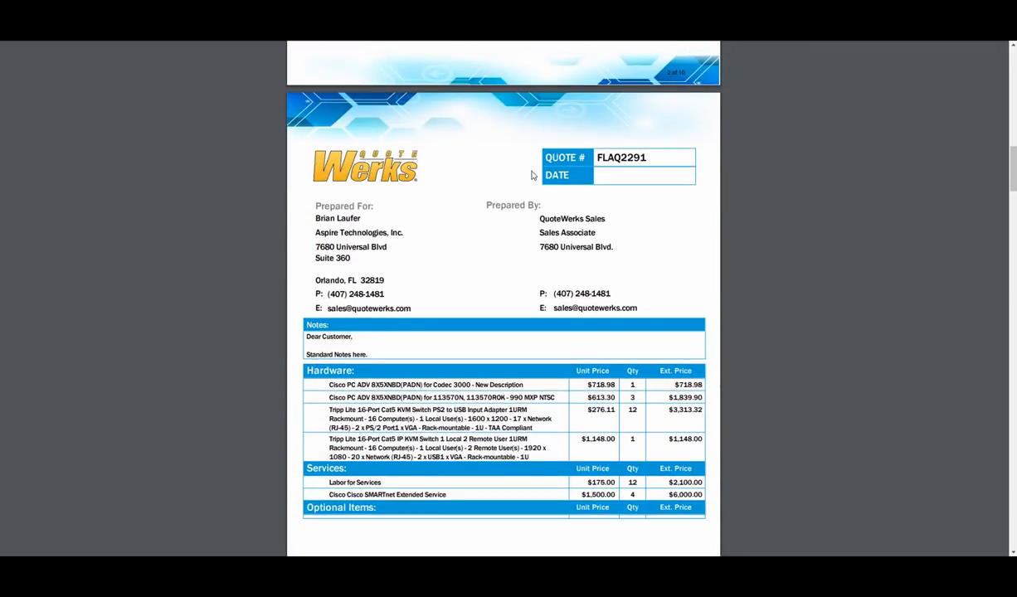
scroll(533, 175, "up", 10)
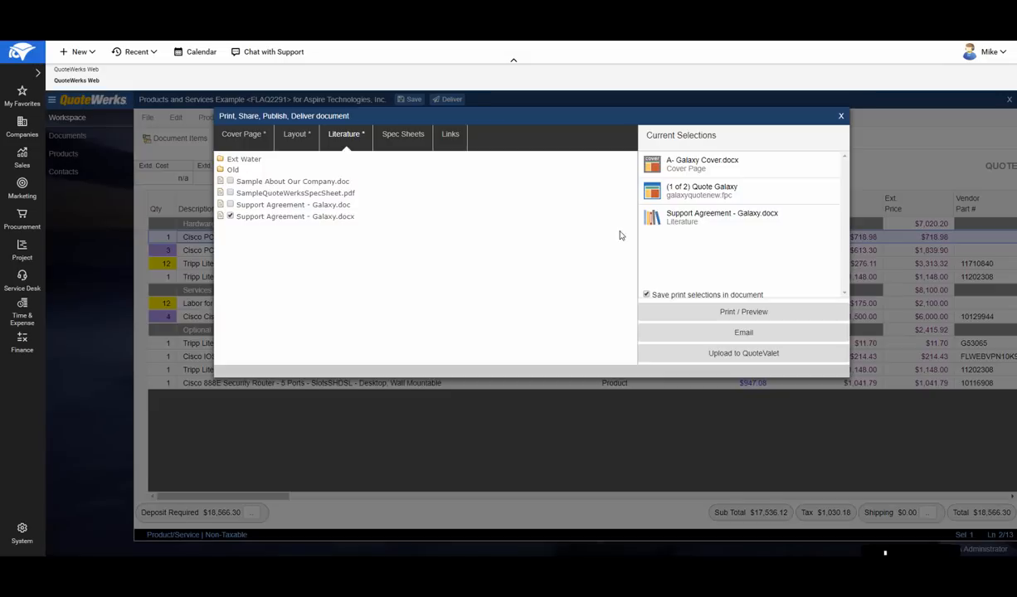
- Upload the quote to QuoteValet using the CustomerFacing-WrittenSignature template
left_click(724, 355)
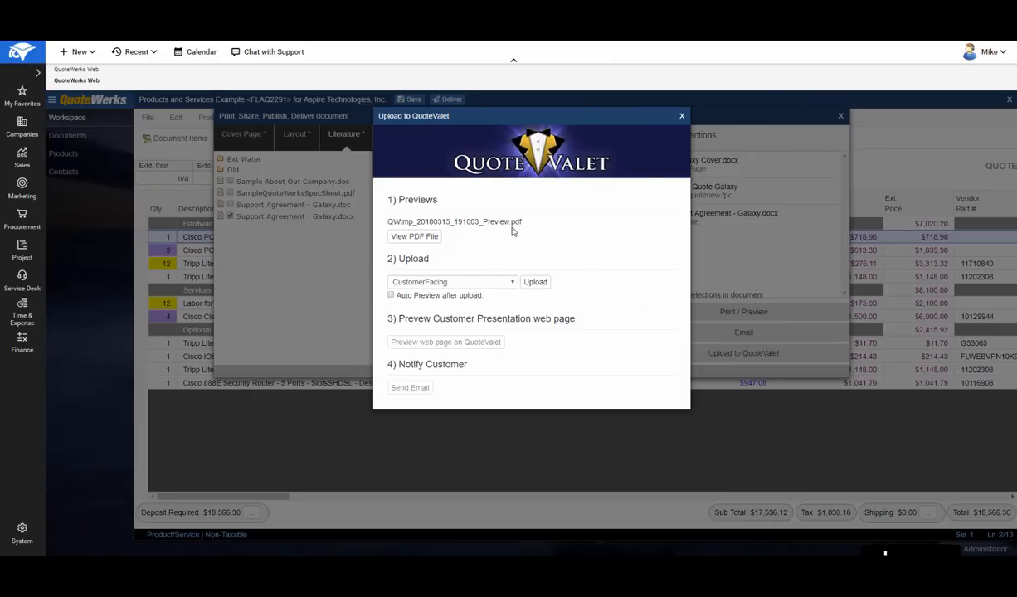
left_click(496, 280)
left_click(485, 303)
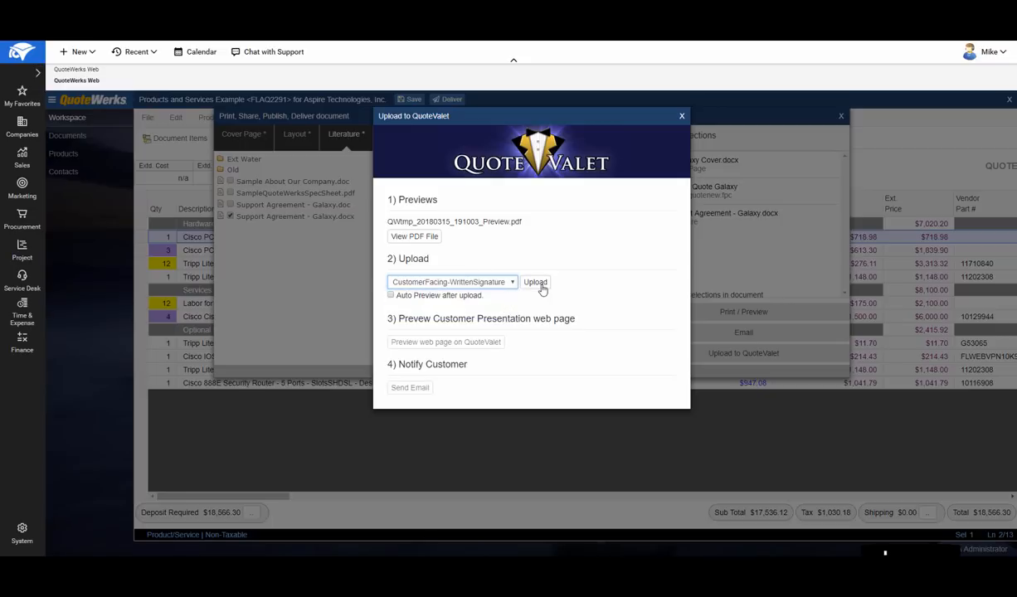
left_click(535, 283)
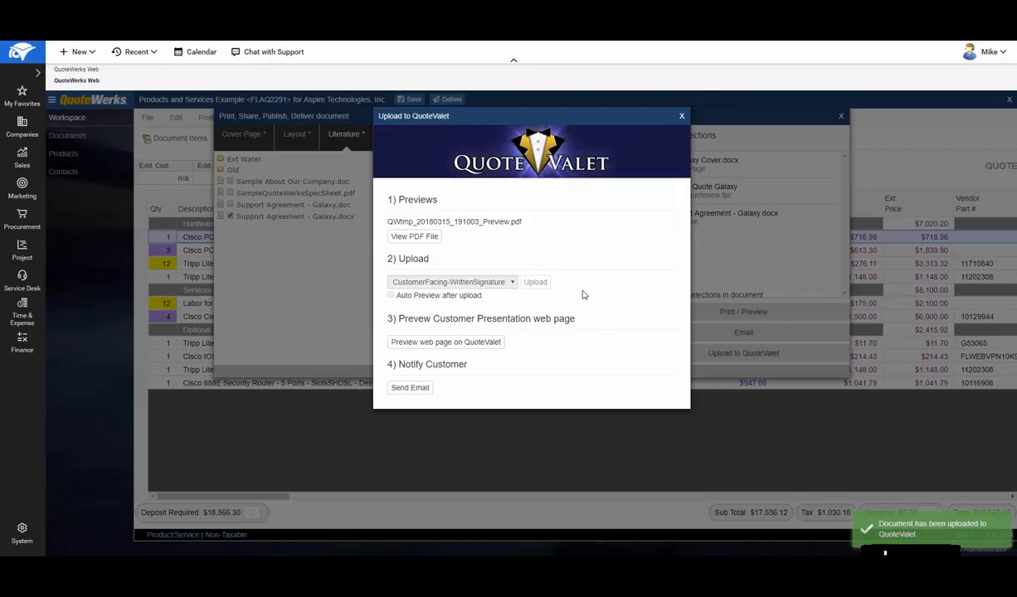
- Preview the customer's QuoteValet web page and examine its line items, optional items, payment options and acceptance section
left_click(480, 341)
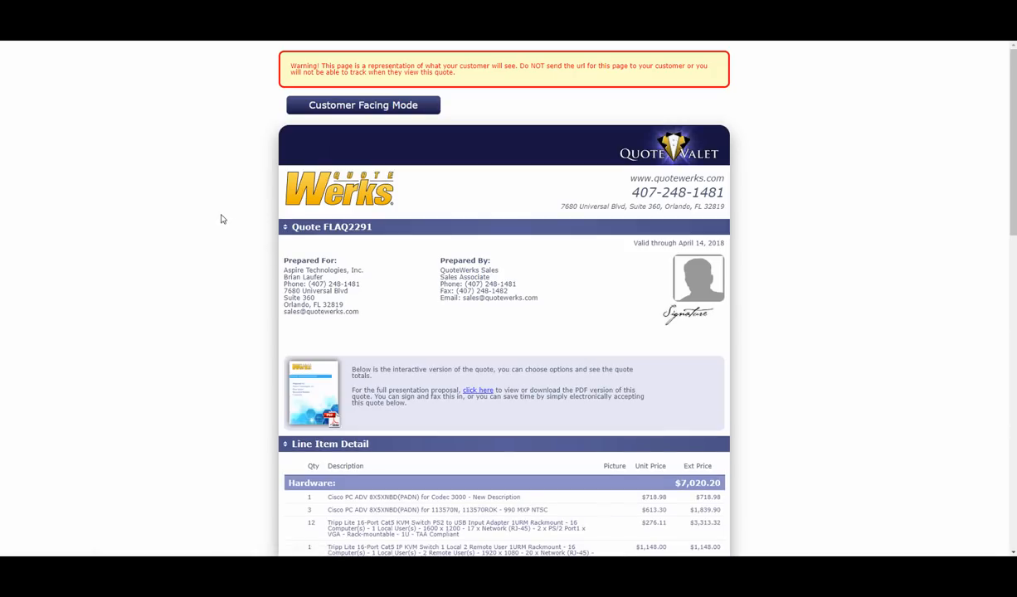
scroll(223, 211, "down", 3)
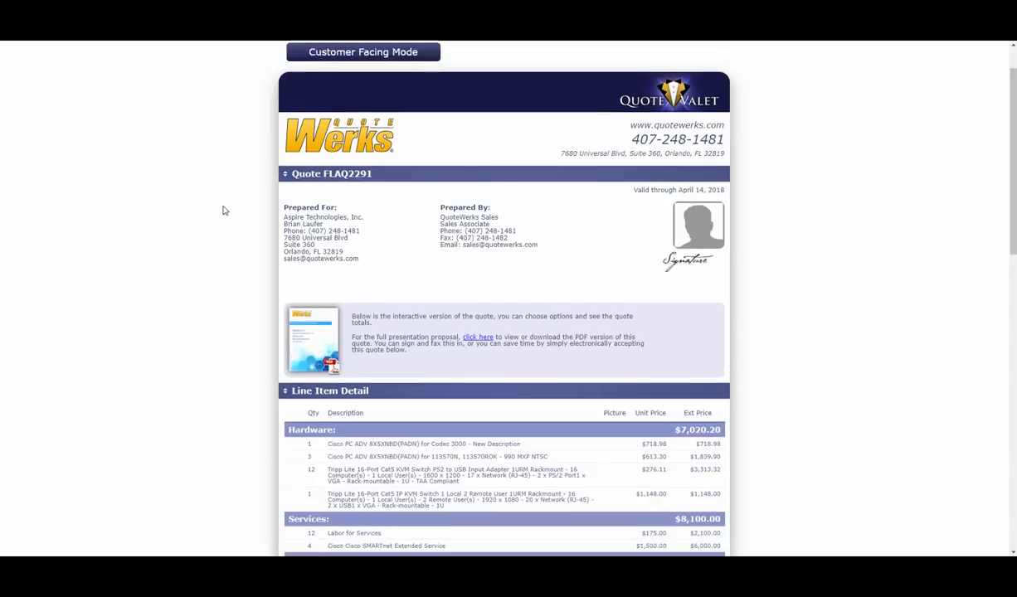
scroll(224, 210, "down", 2)
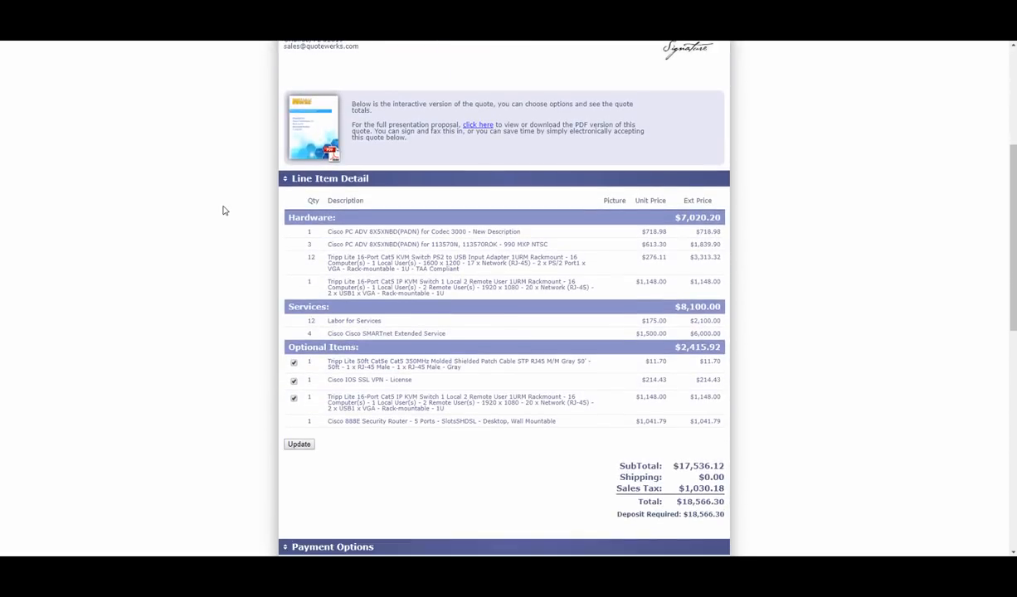
scroll(222, 209, "down", 2)
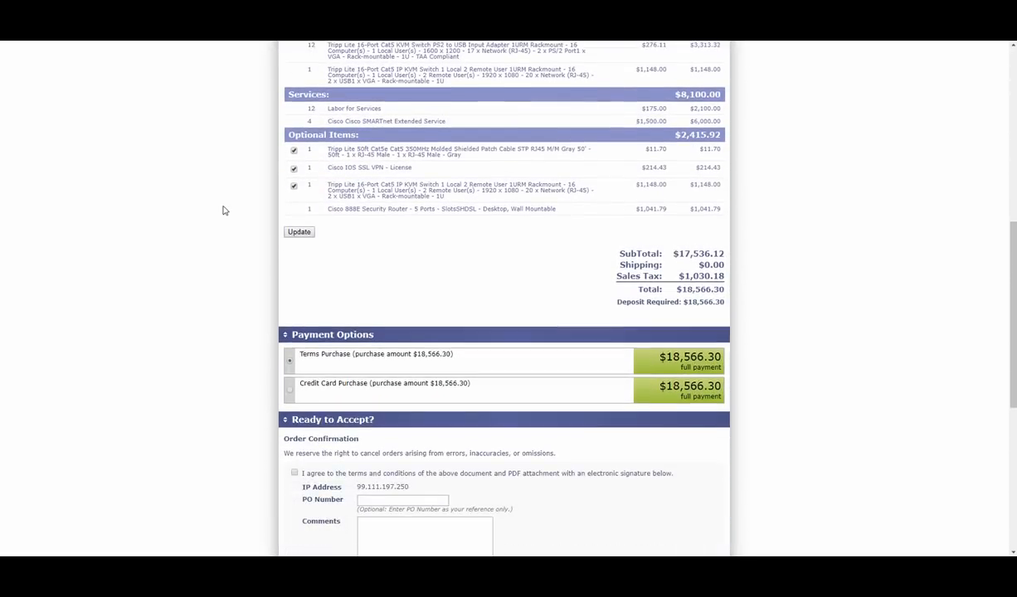
scroll(222, 210, "up", 6)
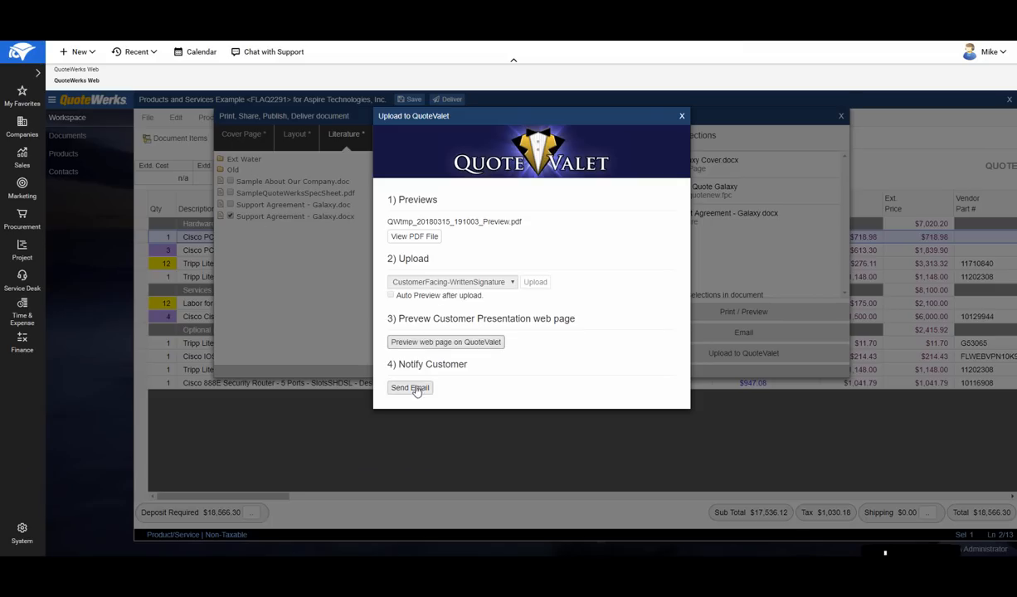
- Open the QuoteValet customer notification email, examine its address fields and message body, and close the email and delivery windows without sending
left_click(418, 388)
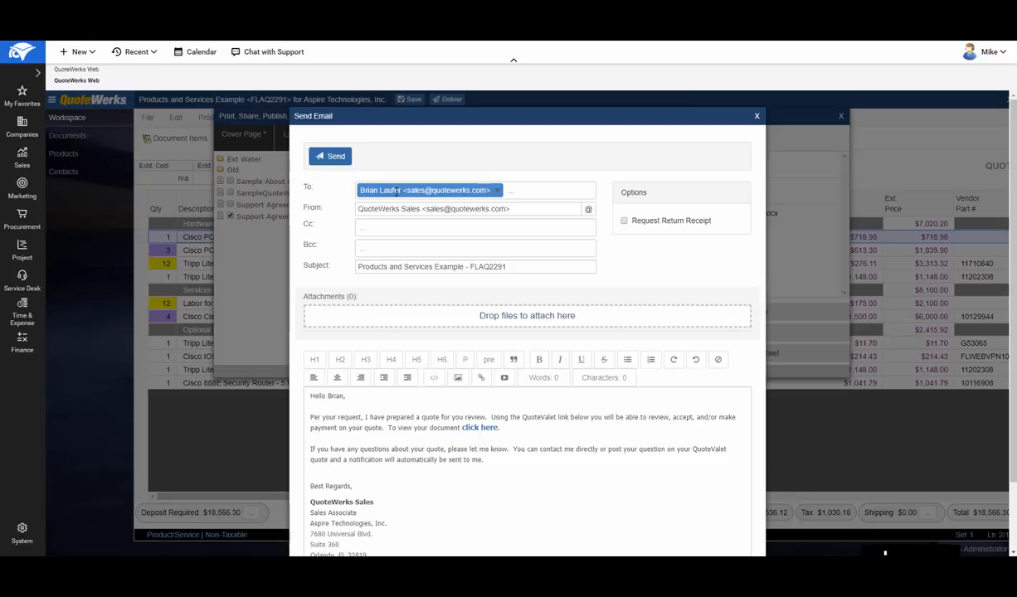
left_click(377, 227)
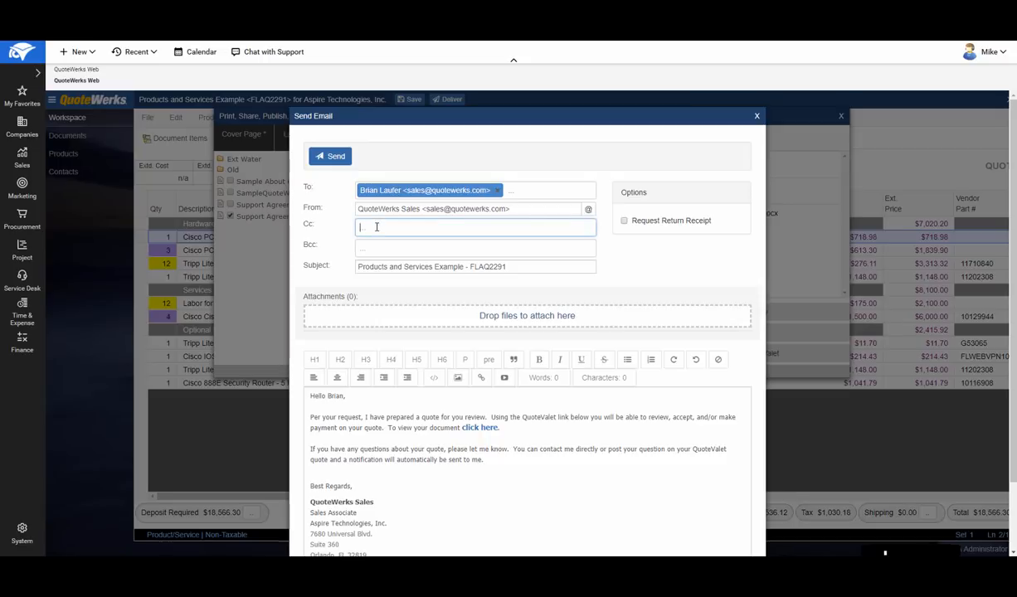
left_click(375, 249)
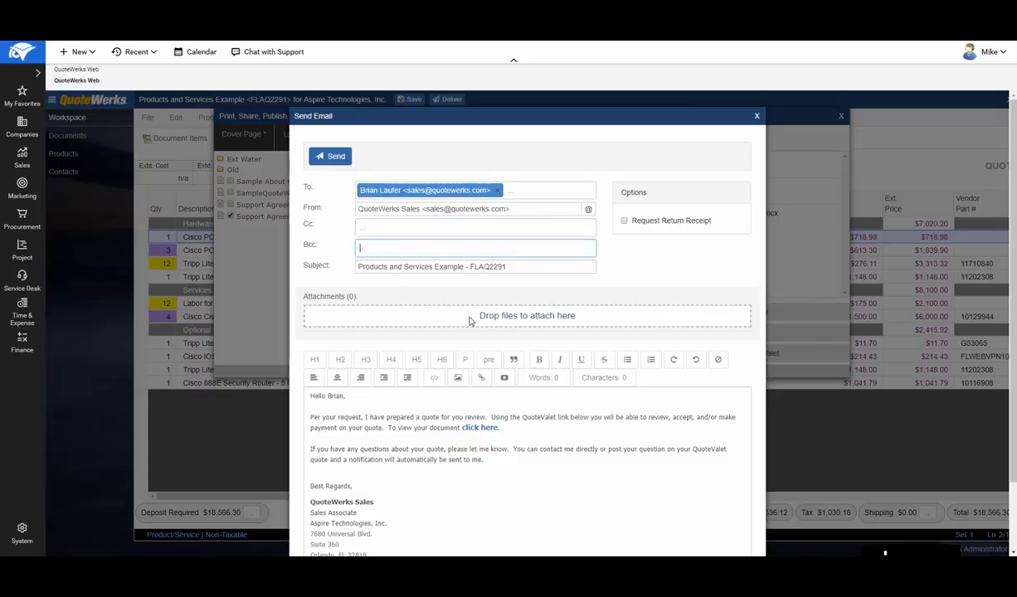
scroll(626, 309, "down", 2)
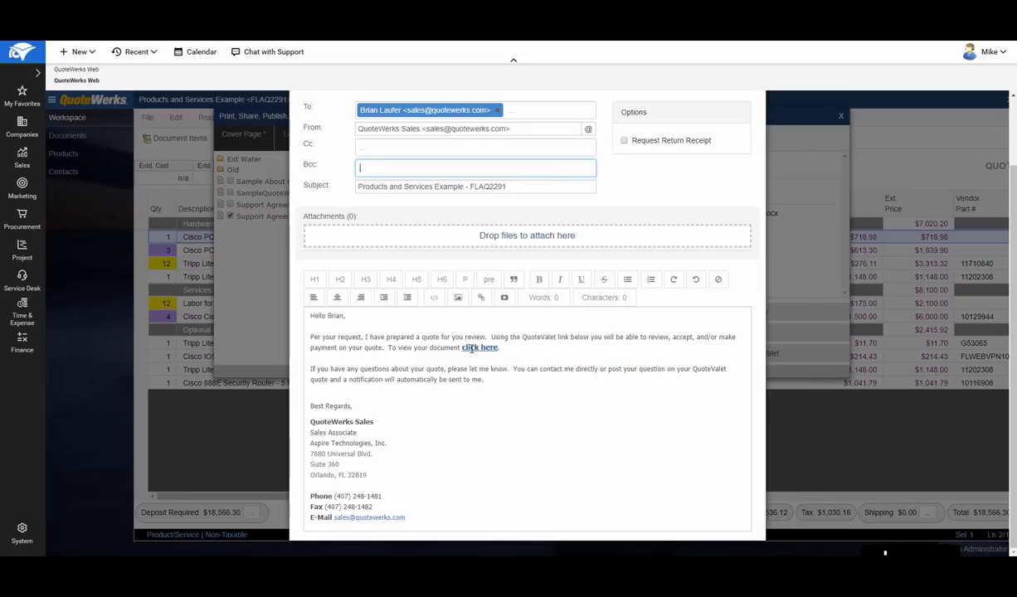
scroll(559, 386, "up", 2)
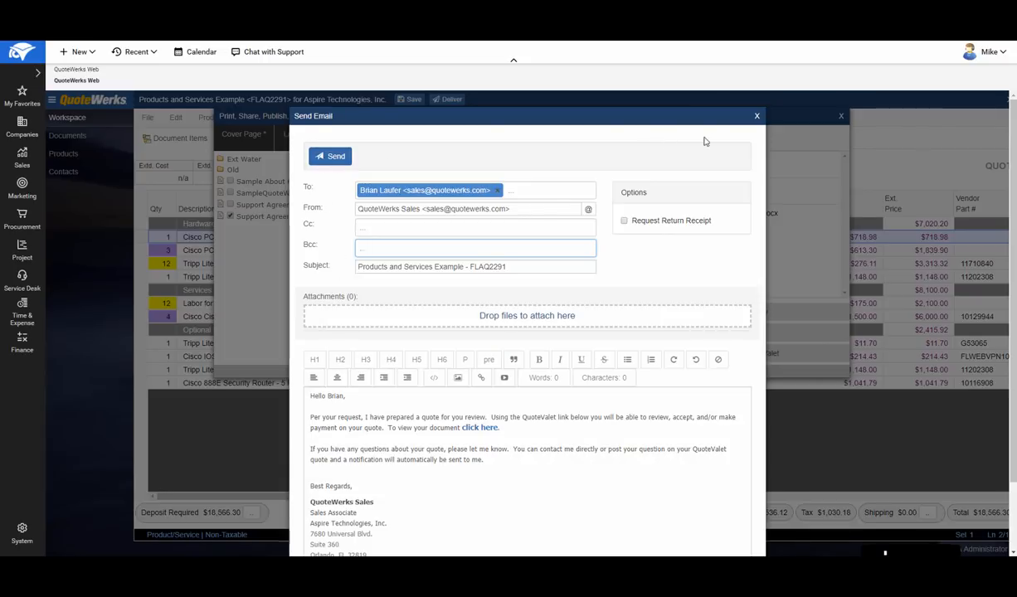
left_click(756, 117)
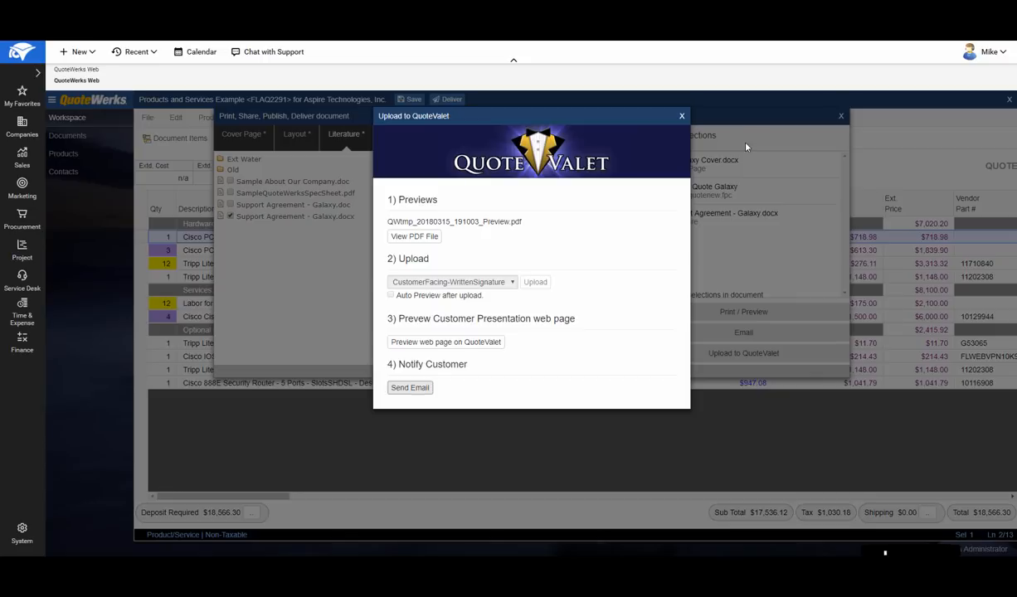
left_click(681, 117)
left_click(840, 116)
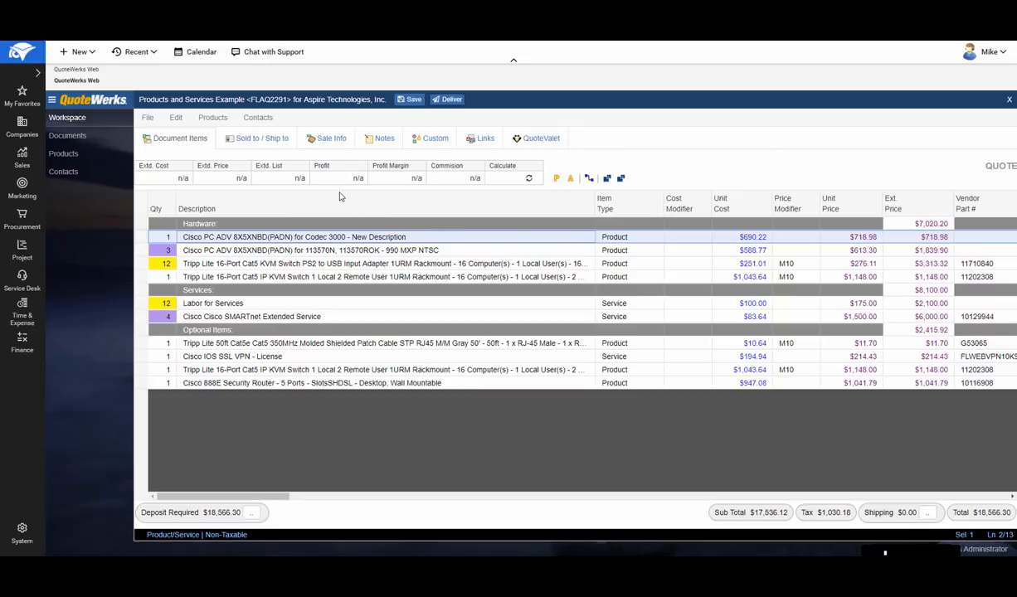
- Convert the Products and Services Example quote to an order, saving the document first and accepting the conversion options
left_click(147, 118)
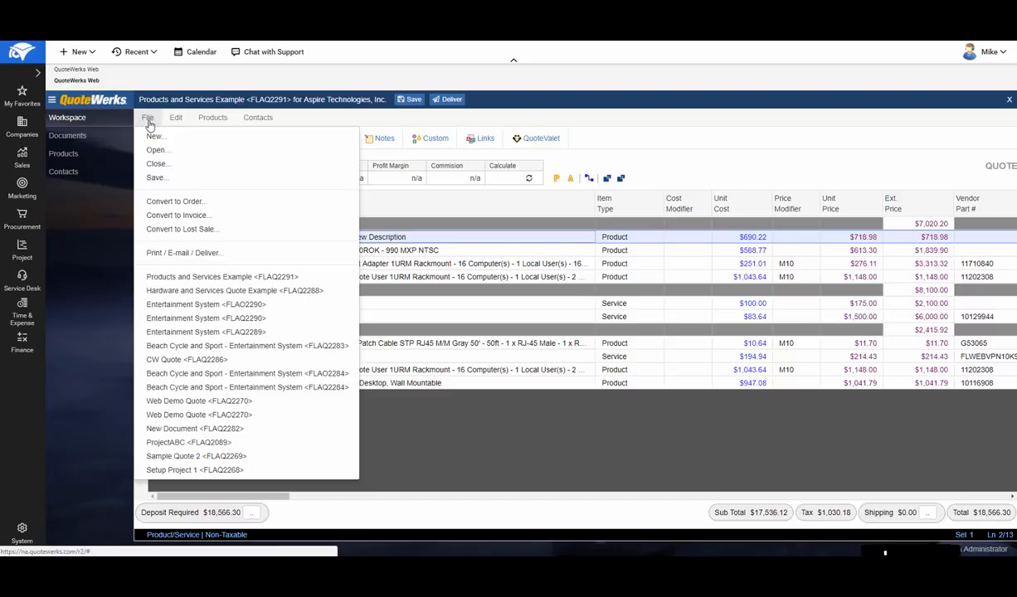
left_click(226, 203)
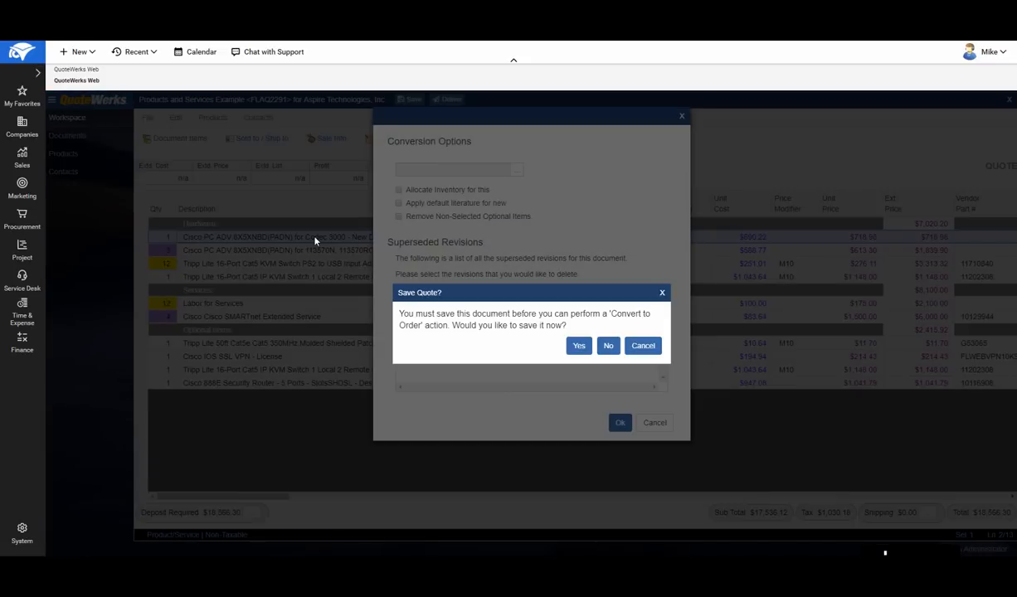
left_click(578, 348)
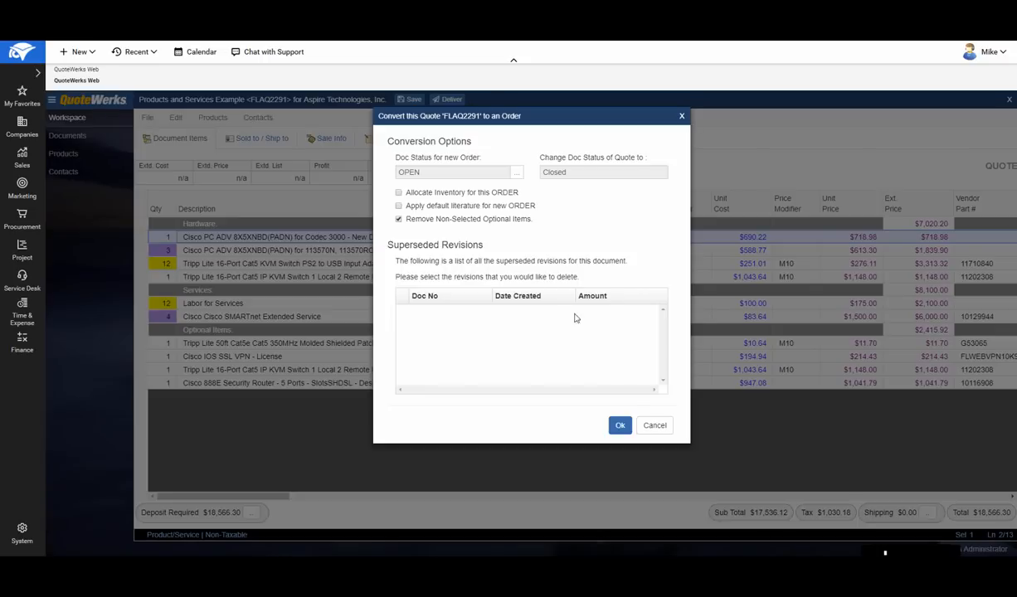
left_click(621, 428)
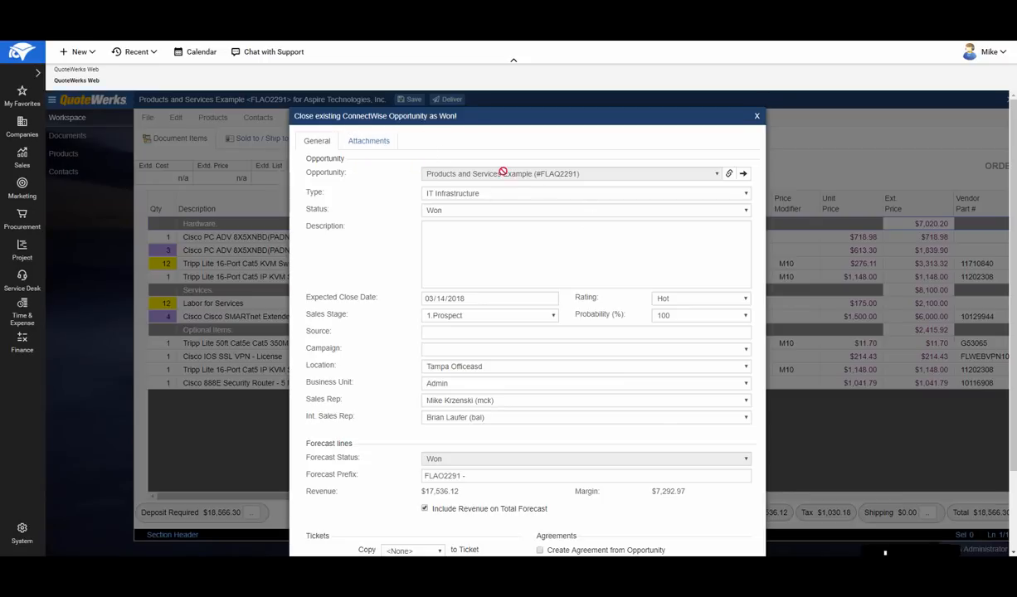
- Set the sales stage of the won ConnectWise opportunity to 5.Commitment
scroll(480, 214, "down", 1)
scroll(482, 215, "down", 2)
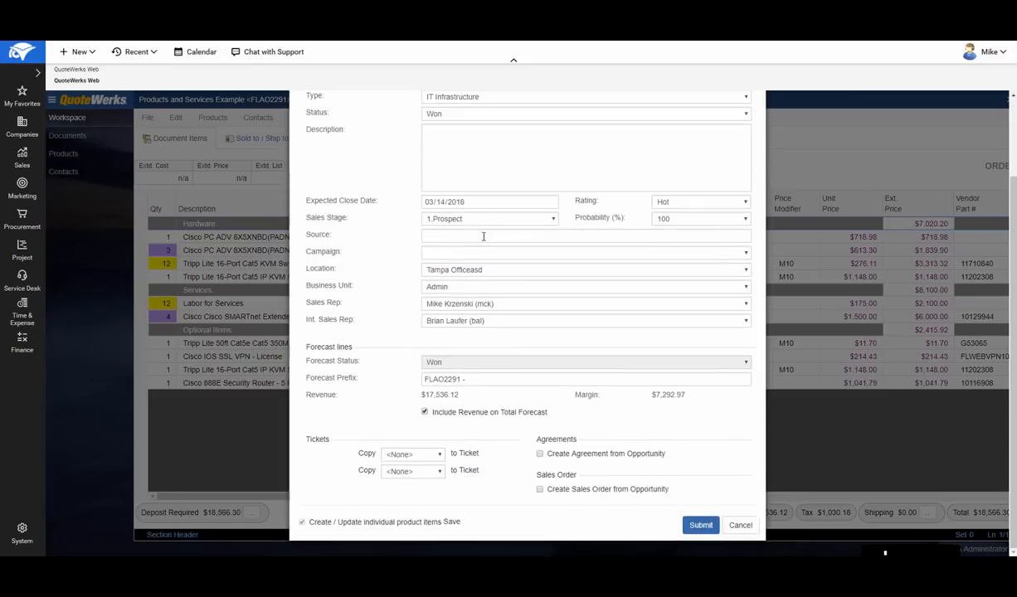
left_click(465, 218)
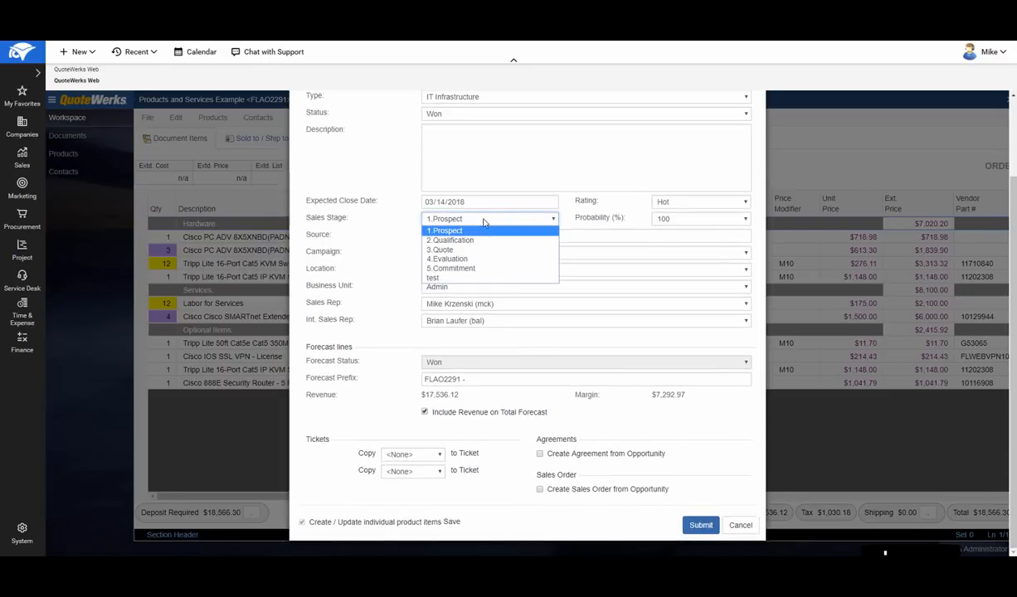
left_click(473, 268)
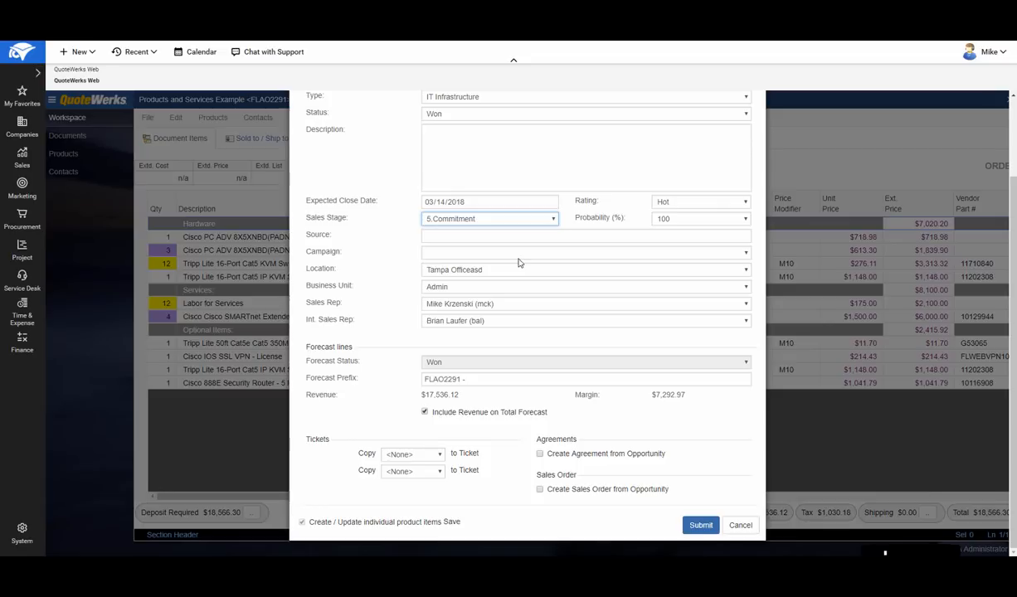
- Review the ticket copy options, enable creating a sales order from the opportunity, and submit the opportunity as won
left_click(441, 455)
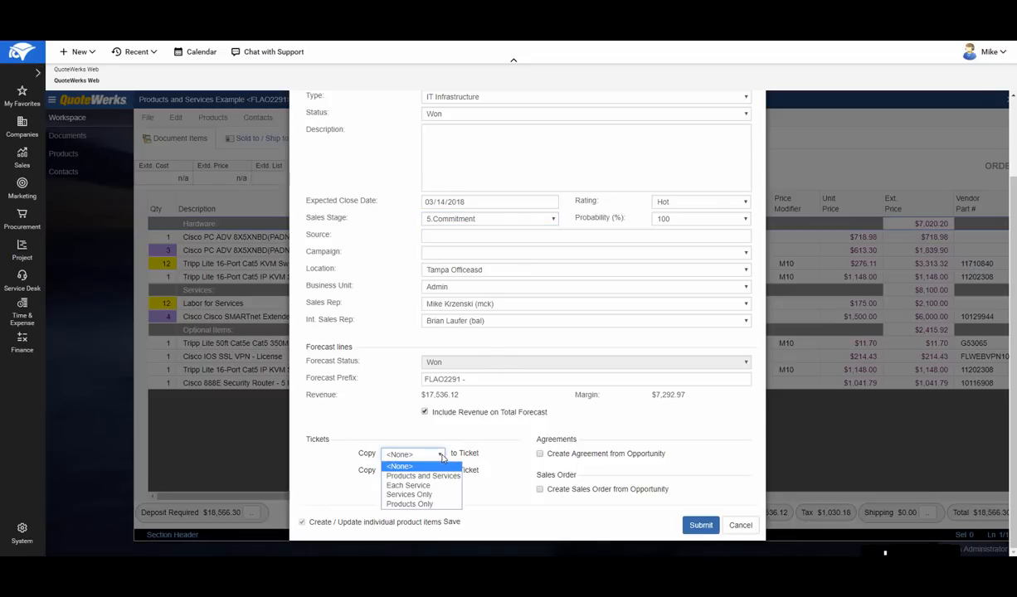
left_click(442, 458)
left_click(441, 474)
left_click(442, 474)
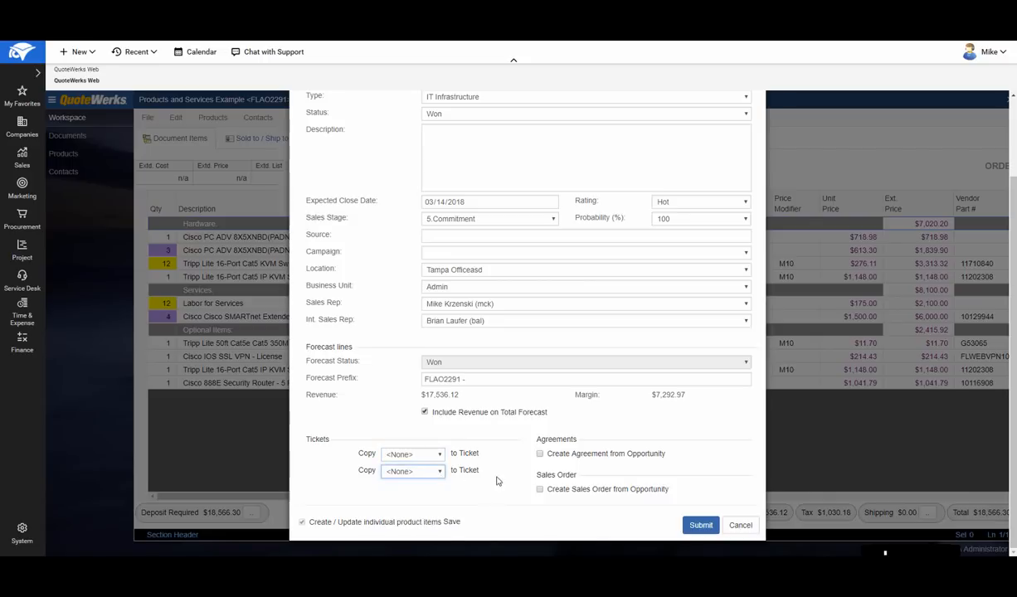
left_click(540, 490)
left_click(698, 528)
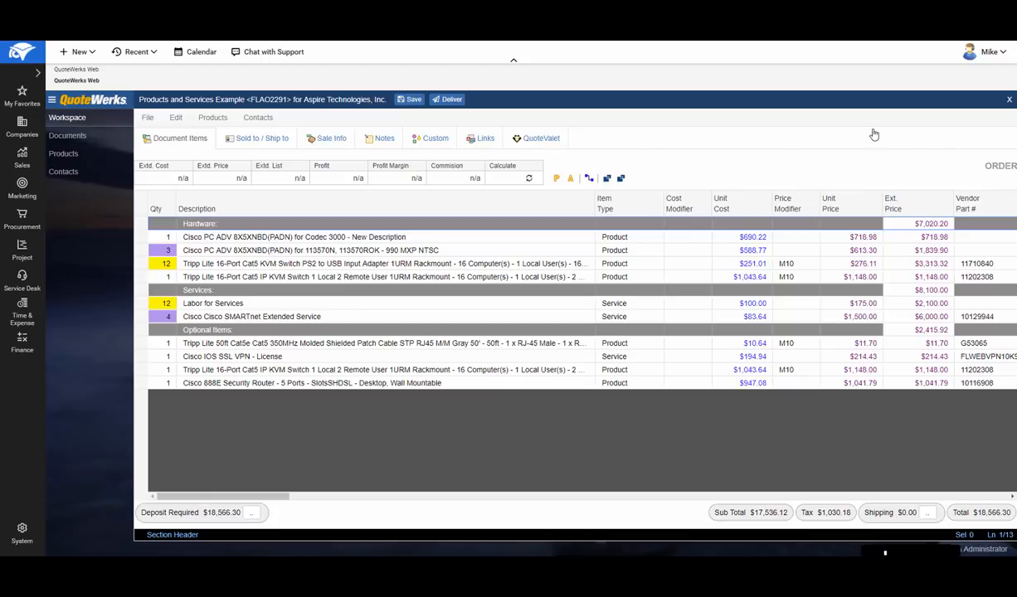
- Close the order document and look over the workspace's new document types and recent documents
left_click(1010, 101)
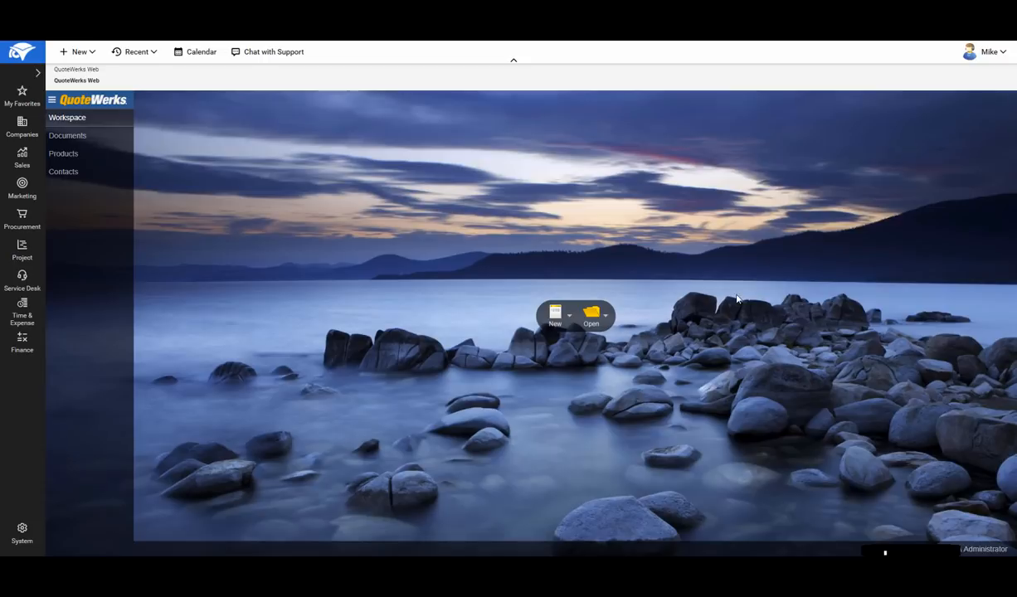
left_click(570, 316)
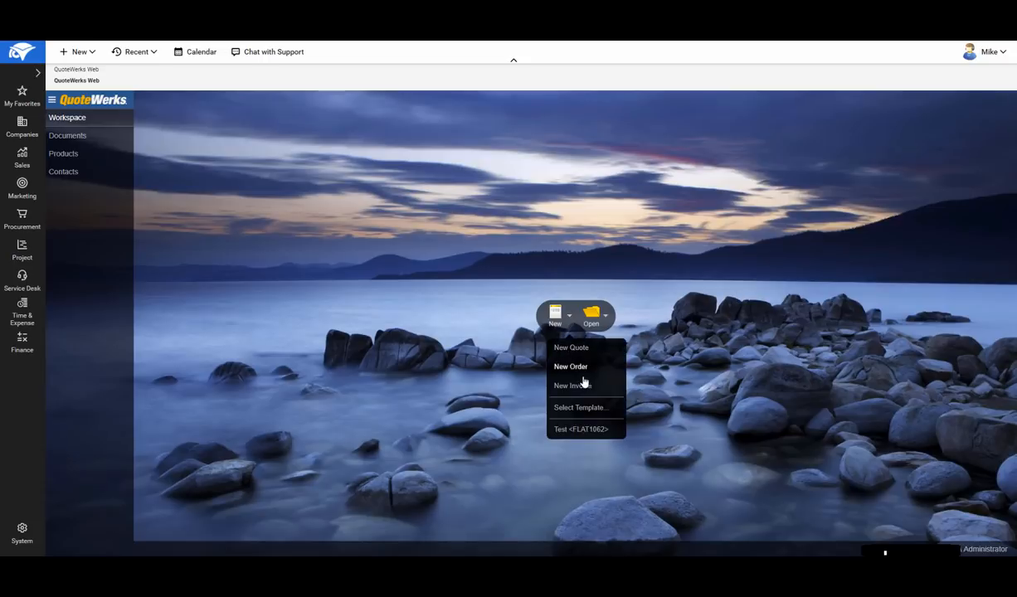
left_click(589, 315)
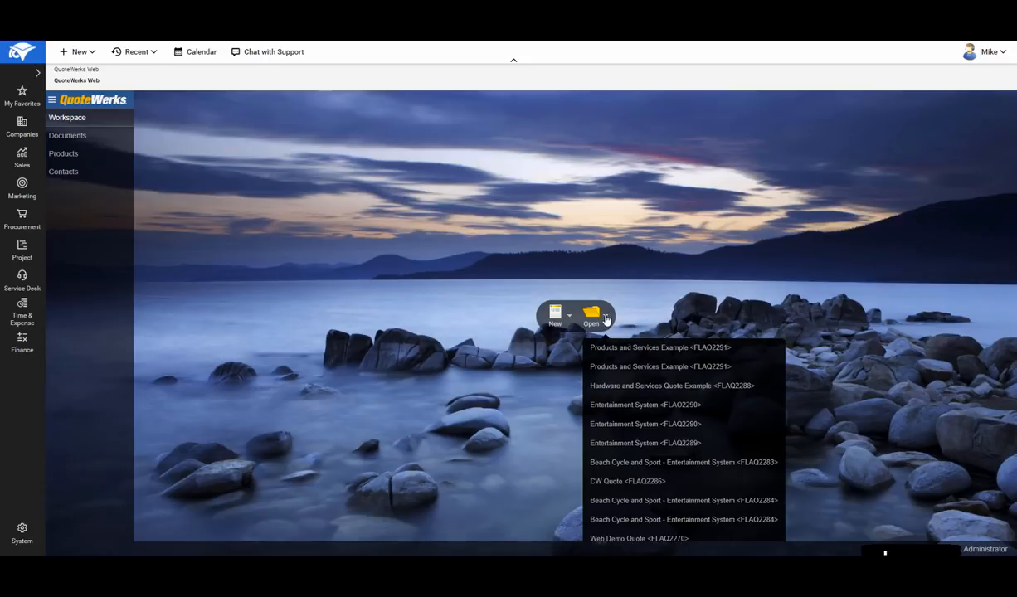
left_click(556, 263)
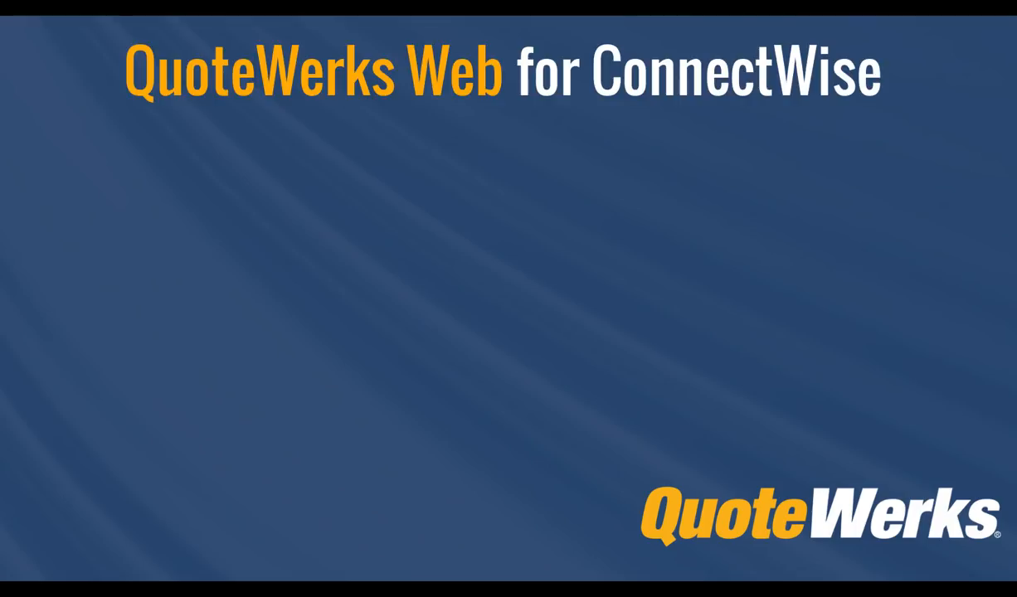